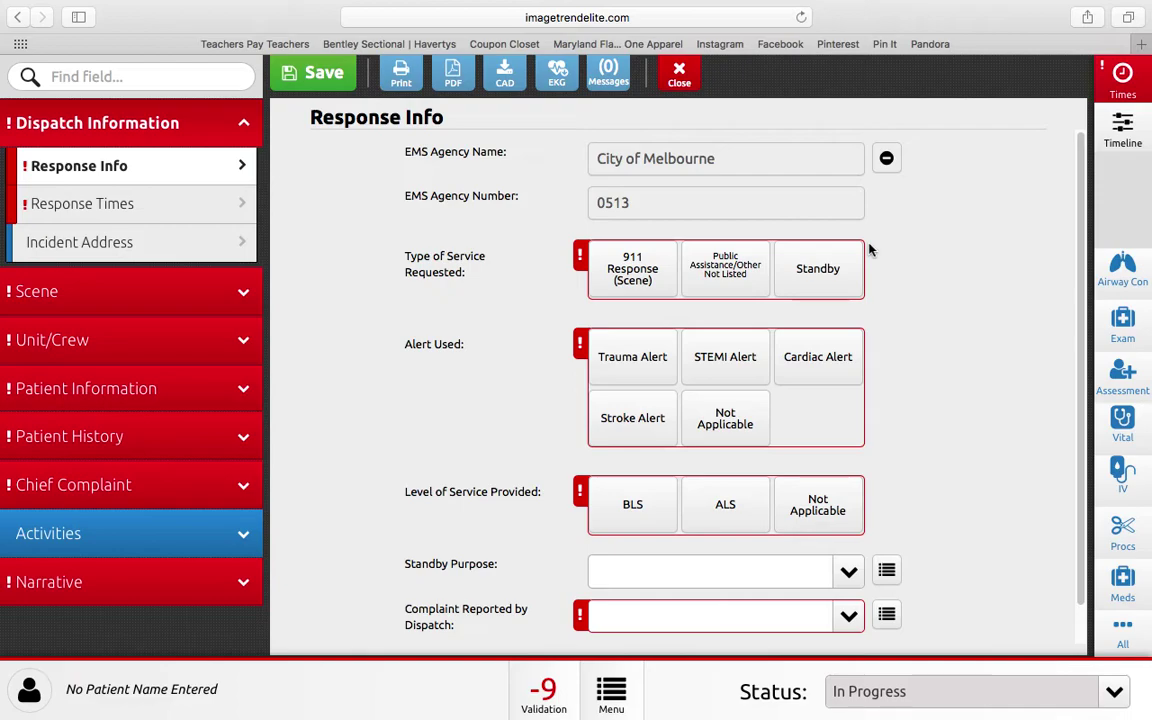
{"action": "left_click", "coordinate": [1120, 378]}
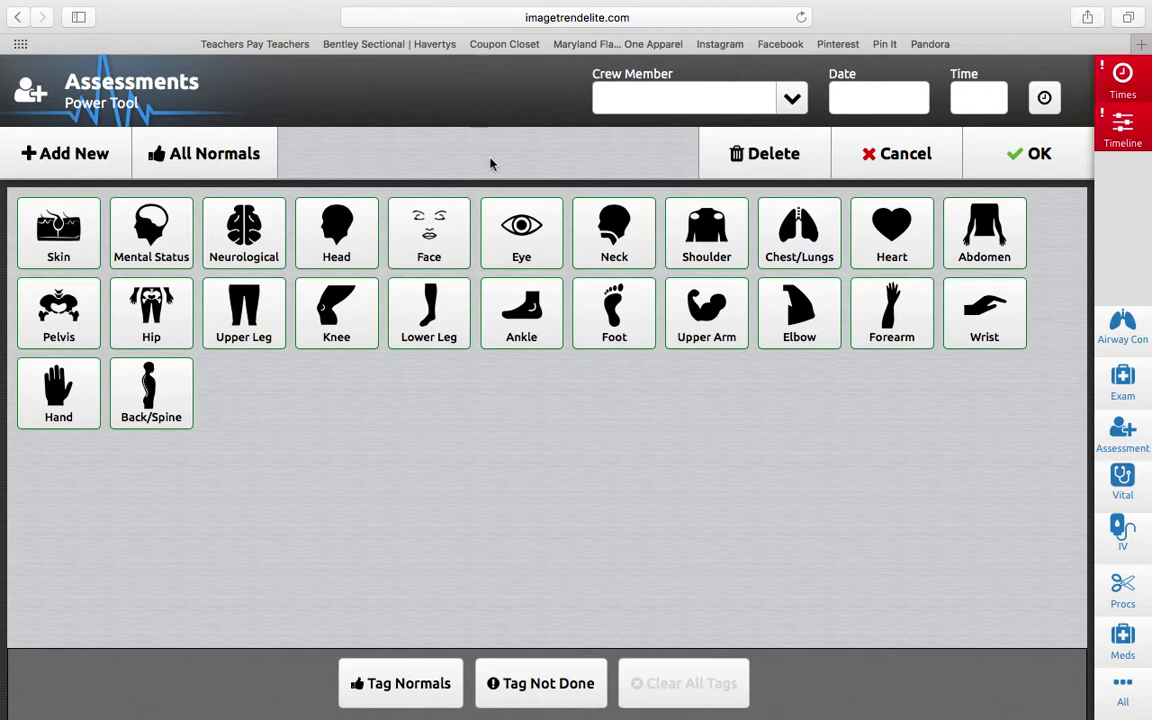
{"action": "left_click", "coordinate": [751, 154]}
{"action": "left_click", "coordinate": [580, 437]}
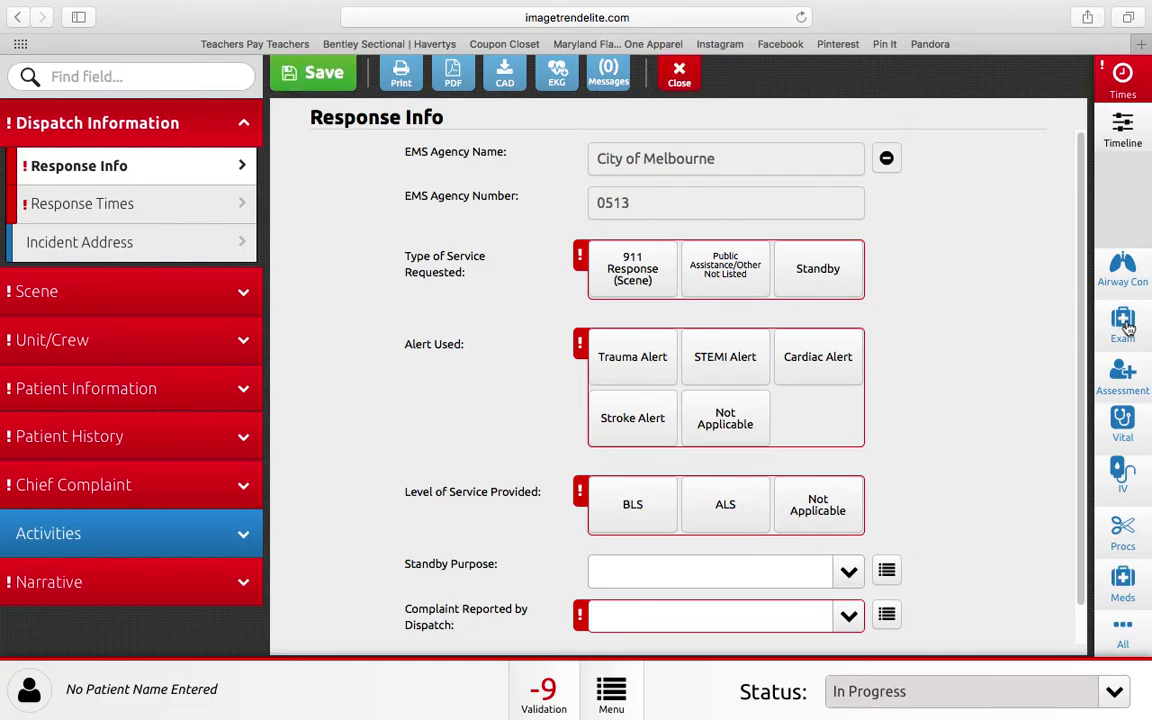
Start a new exam record and assign the examining crew member.
{"action": "left_click", "coordinate": [1125, 326]}
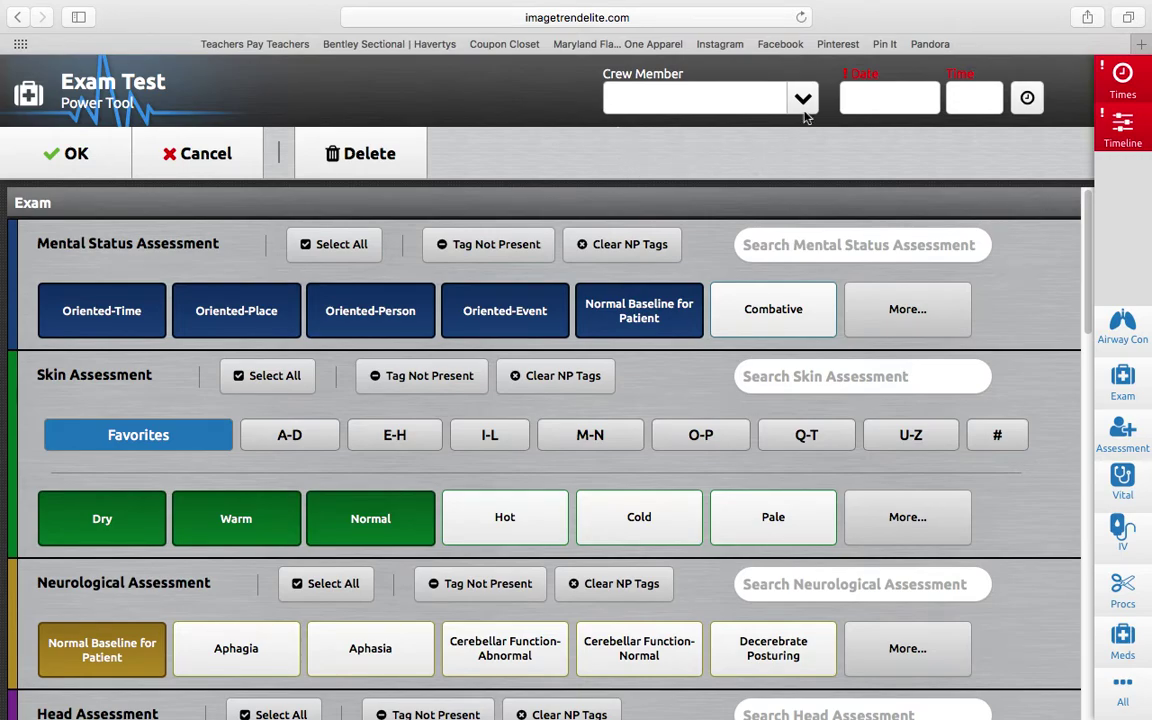
{"action": "left_click", "coordinate": [724, 104]}
{"action": "type", "text": "olse"}
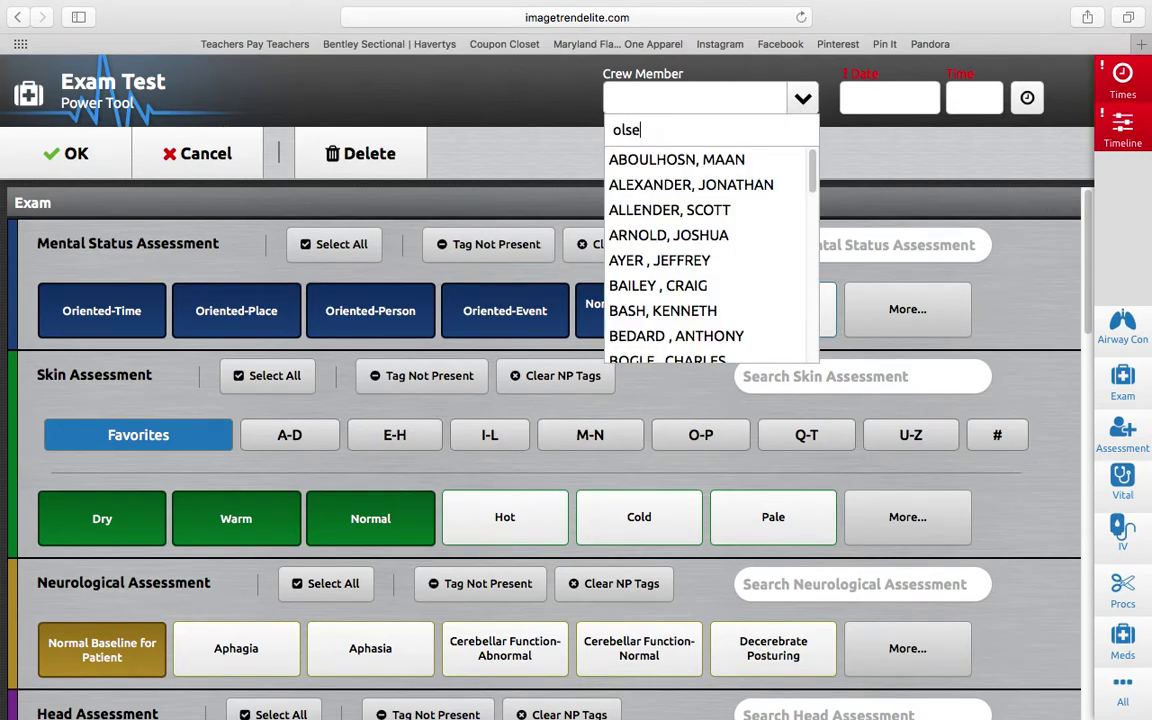
{"action": "left_click", "coordinate": [640, 150]}
Set the exam's date and time to the current date and time.
{"action": "left_click", "coordinate": [962, 98]}
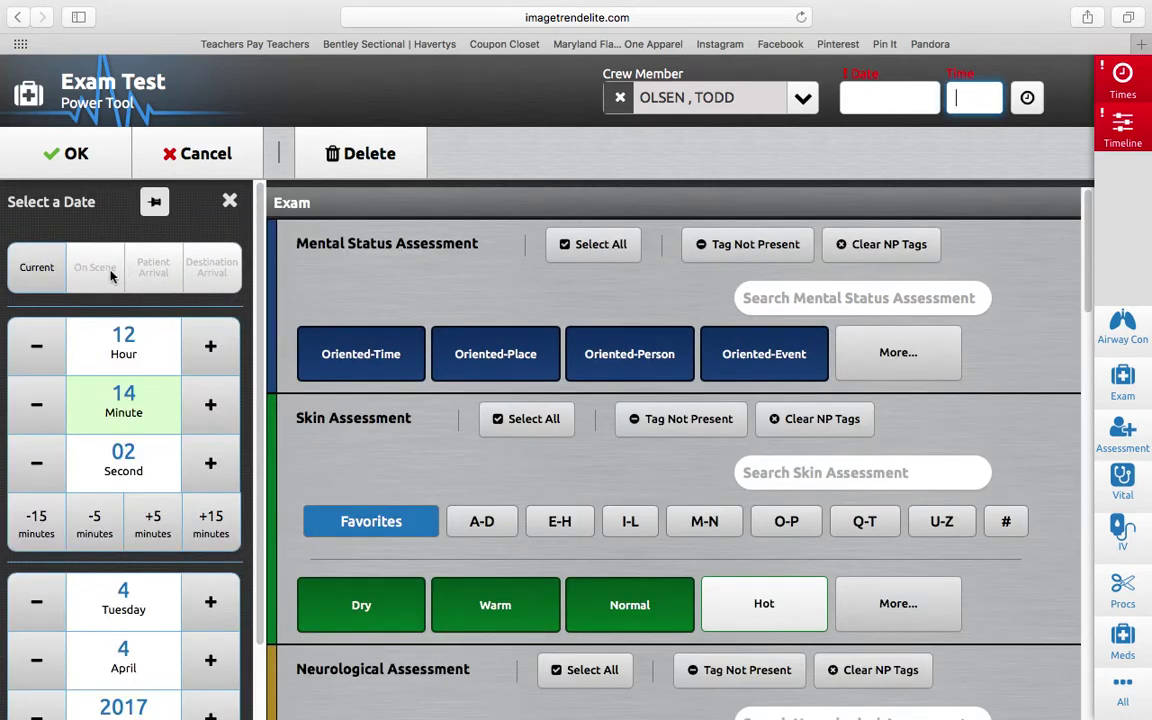
{"action": "left_click", "coordinate": [36, 269]}
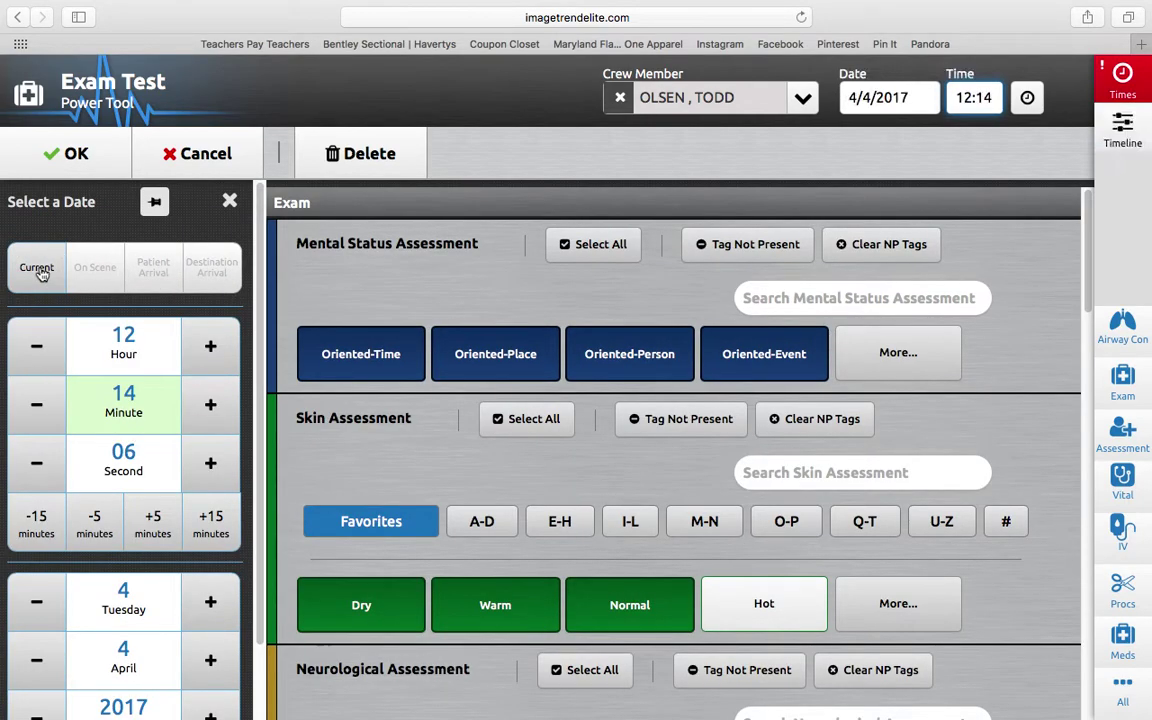
{"action": "left_click", "coordinate": [228, 200]}
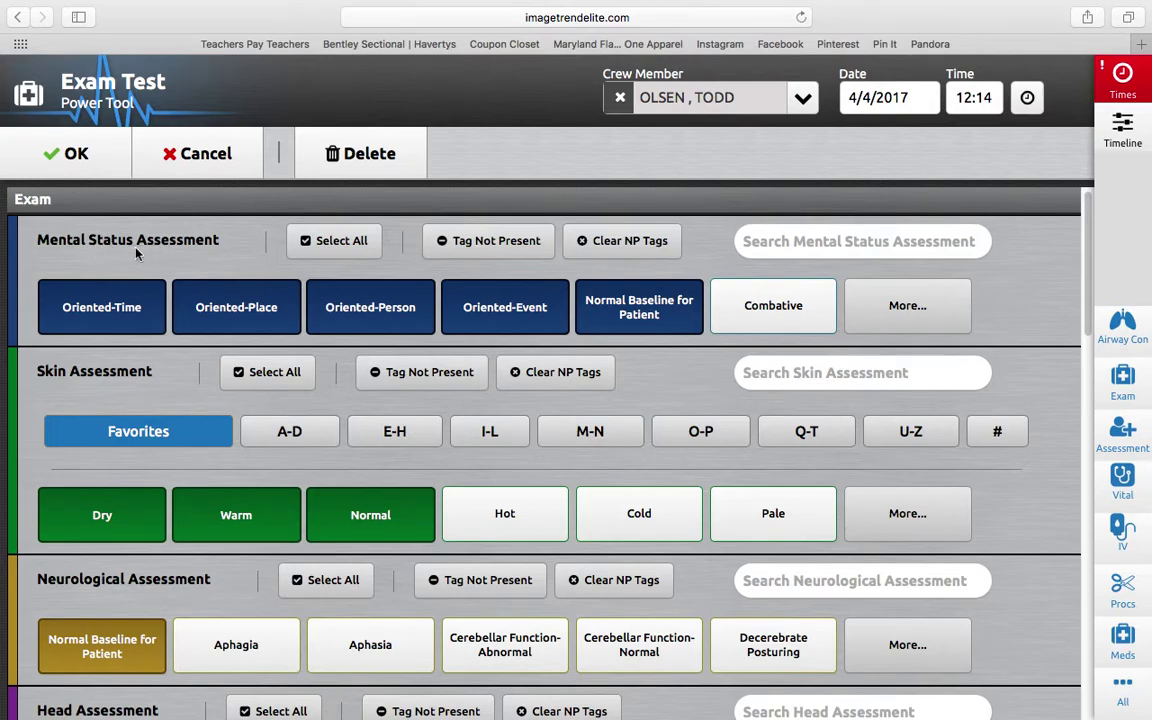
Review the additional findings offered for the mental status and skin assessments, leaving both lists collapsed.
{"action": "left_click", "coordinate": [905, 306]}
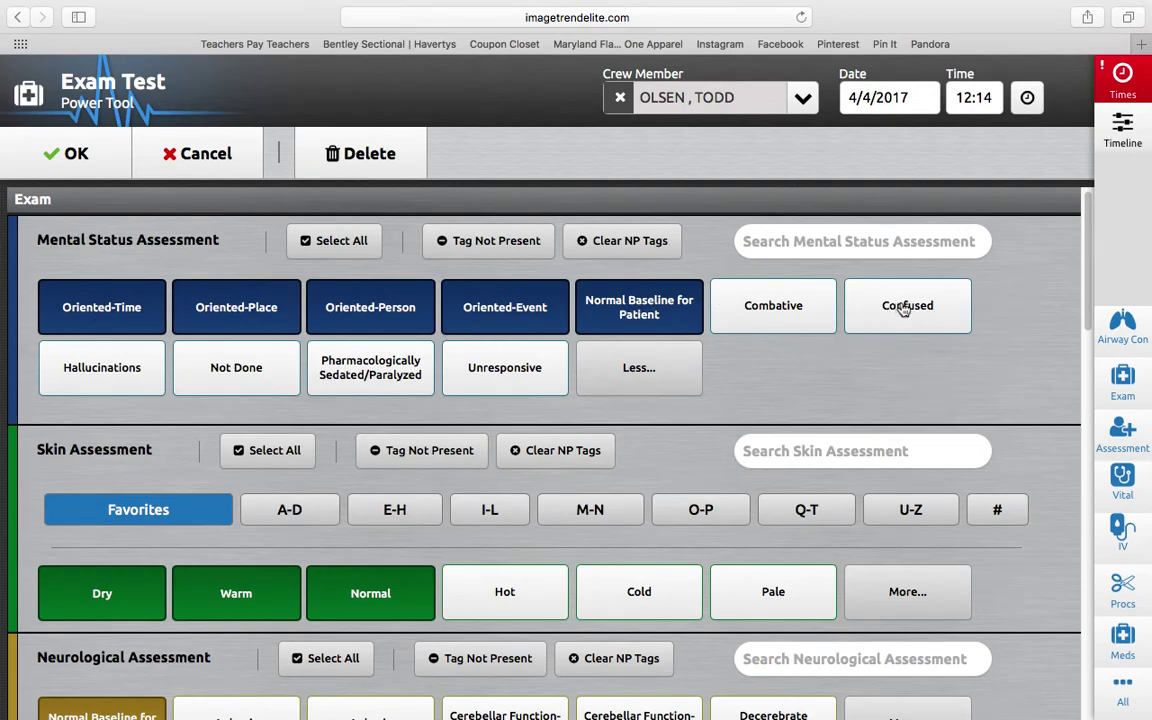
{"action": "left_click", "coordinate": [620, 369]}
{"action": "left_click", "coordinate": [930, 316]}
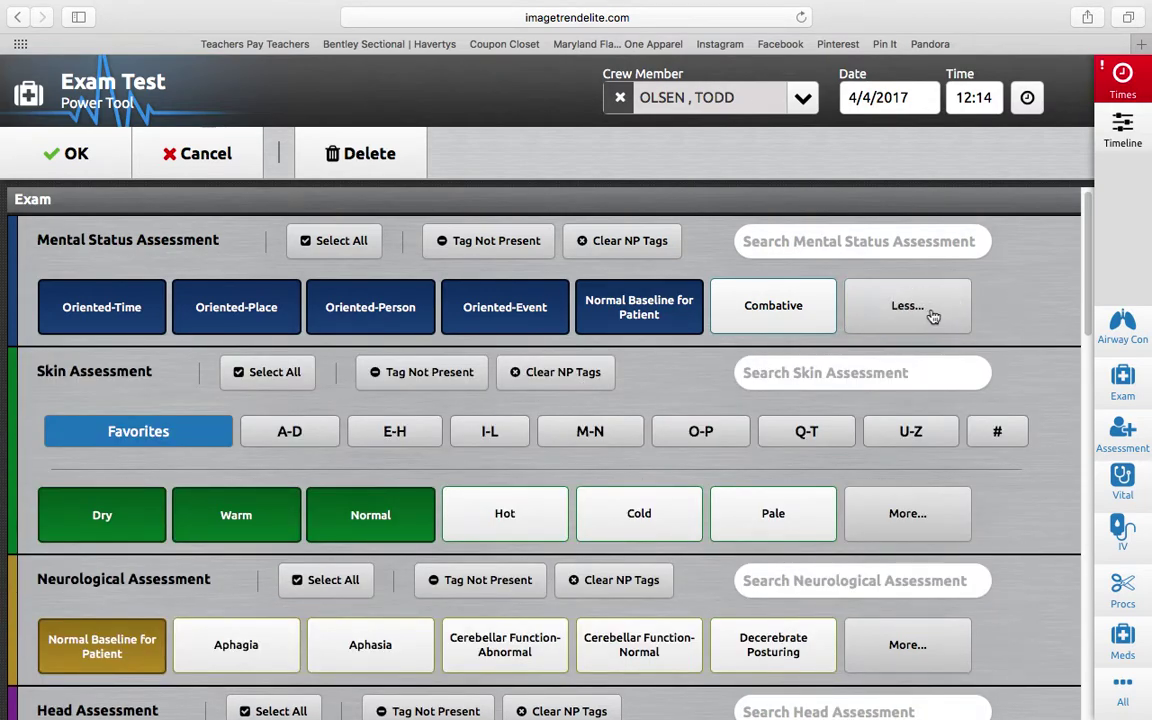
{"action": "left_click", "coordinate": [689, 365]}
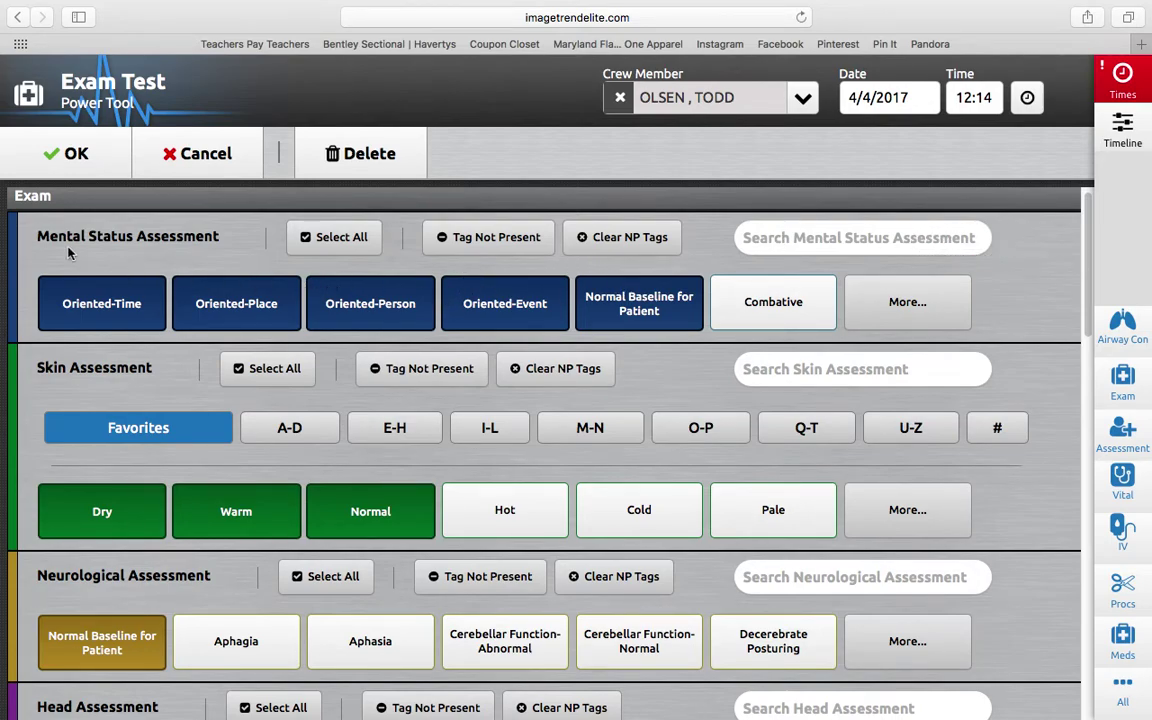
{"action": "scroll", "coordinate": [70, 270], "scroll_direction": "down", "scroll_amount": 2}
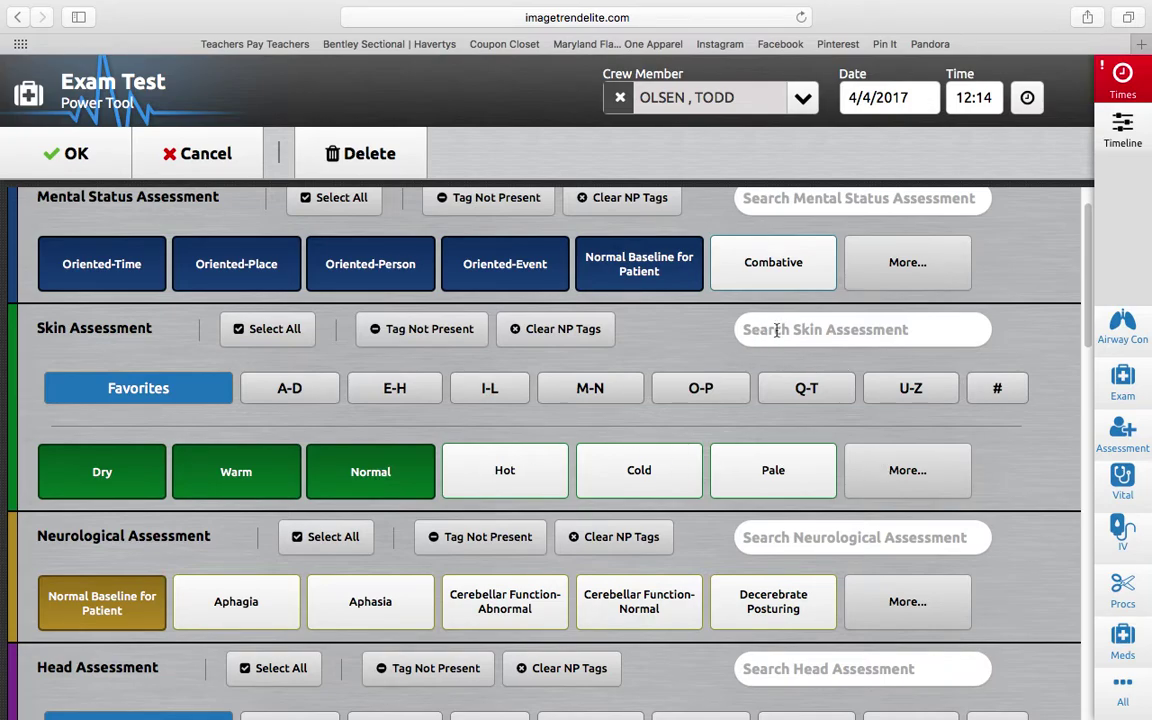
{"action": "left_click", "coordinate": [902, 470]}
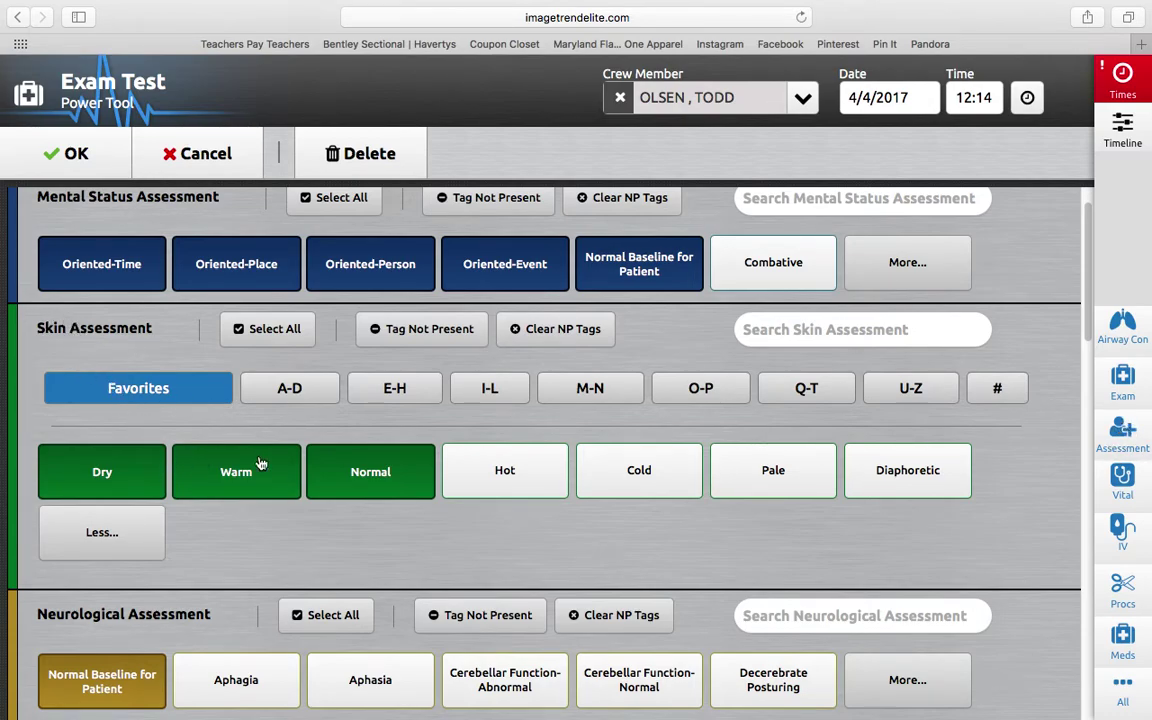
{"action": "left_click", "coordinate": [117, 528]}
{"action": "scroll", "coordinate": [213, 395], "scroll_direction": "down", "scroll_amount": 2}
{"action": "scroll", "coordinate": [213, 397], "scroll_direction": "down", "scroll_amount": 2}
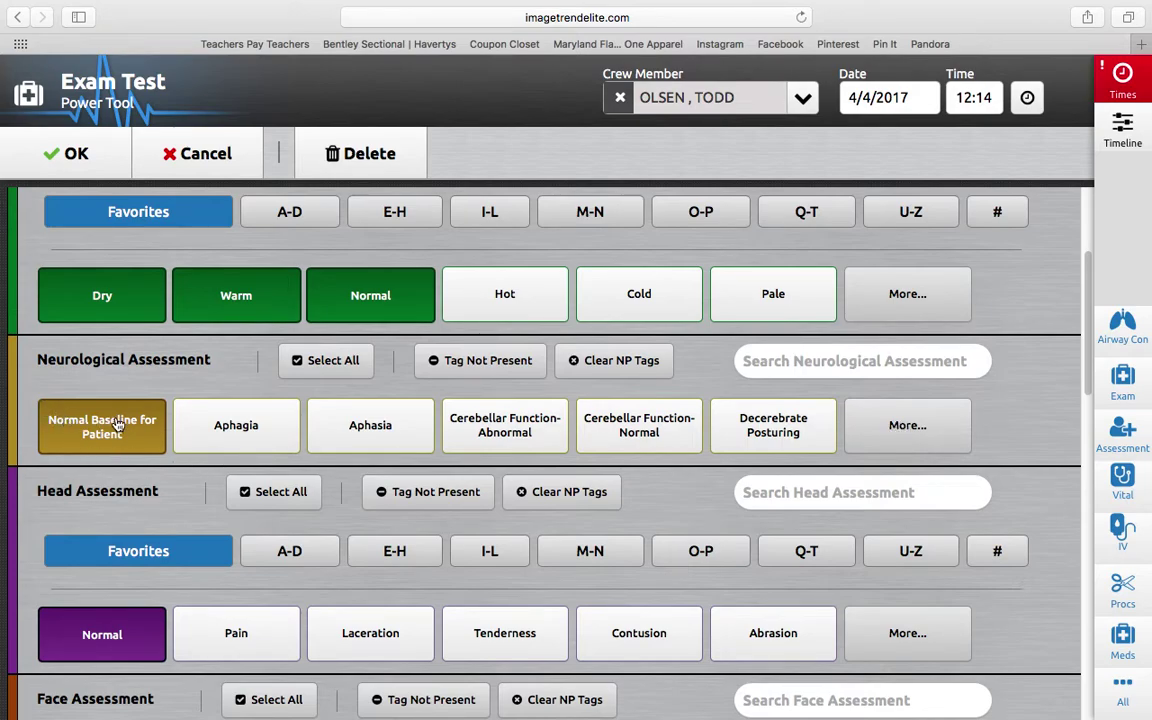
Review the additional findings offered for the neurological and head assessments, leaving both lists collapsed.
{"action": "left_click", "coordinate": [900, 428]}
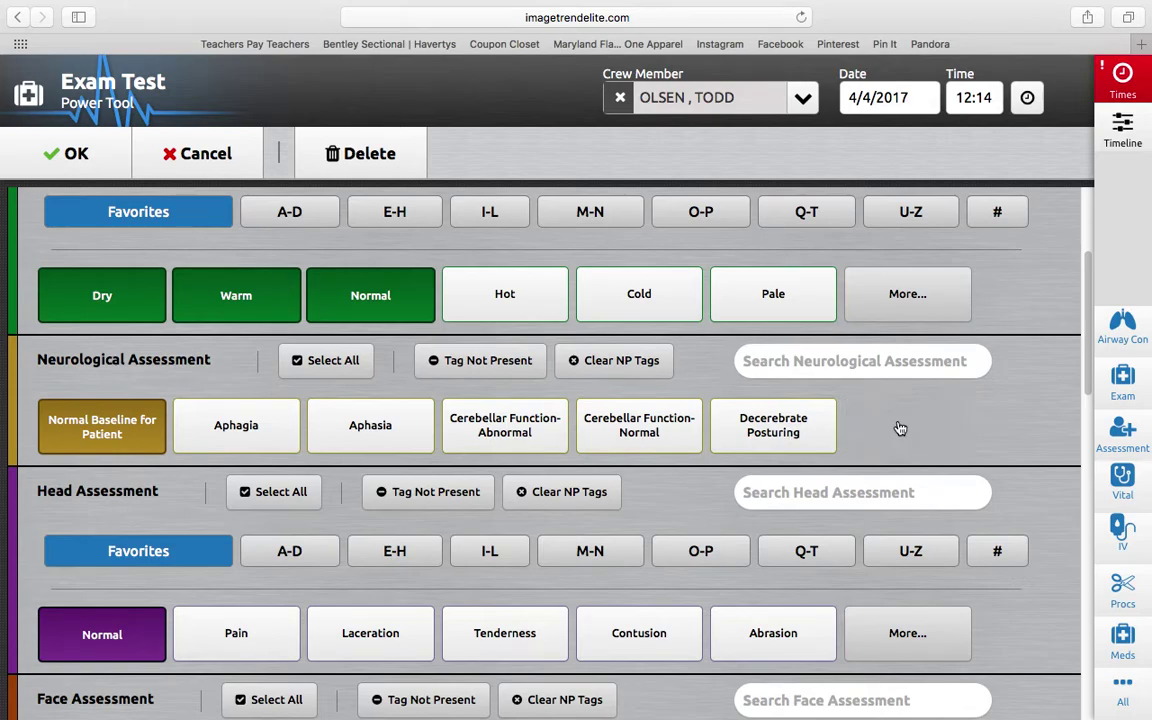
{"action": "scroll", "coordinate": [900, 428], "scroll_direction": "down", "scroll_amount": 5}
{"action": "scroll", "coordinate": [700, 390], "scroll_direction": "up", "scroll_amount": 3}
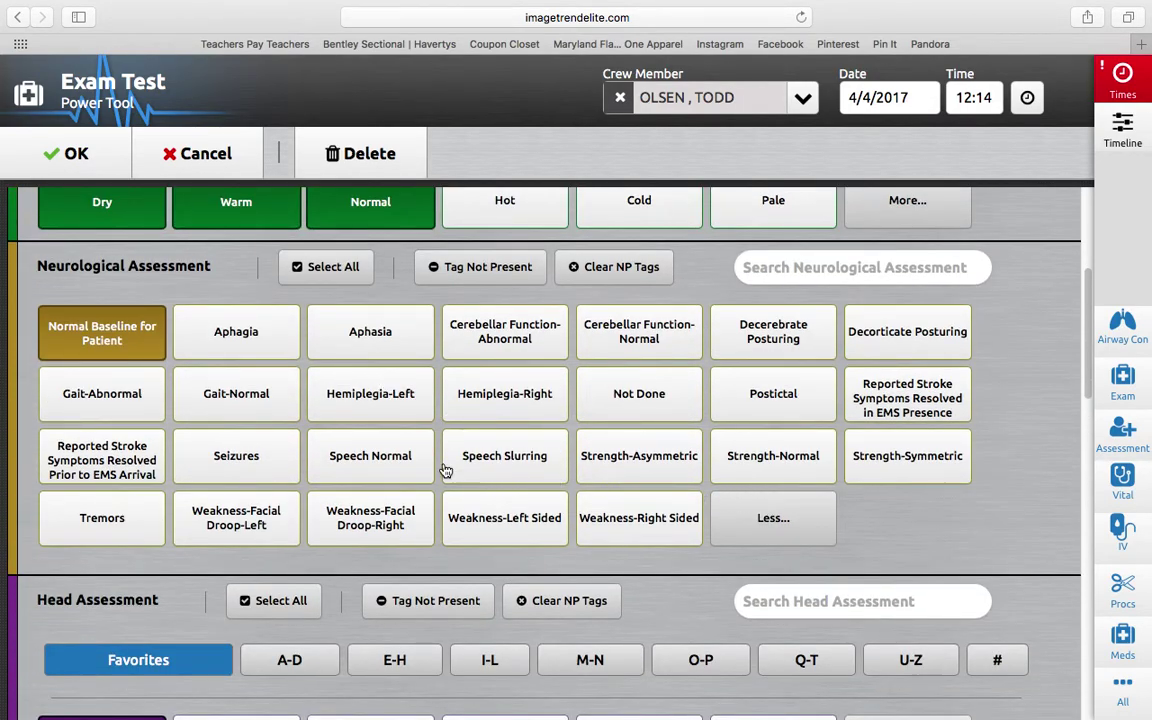
{"action": "left_click", "coordinate": [775, 537]}
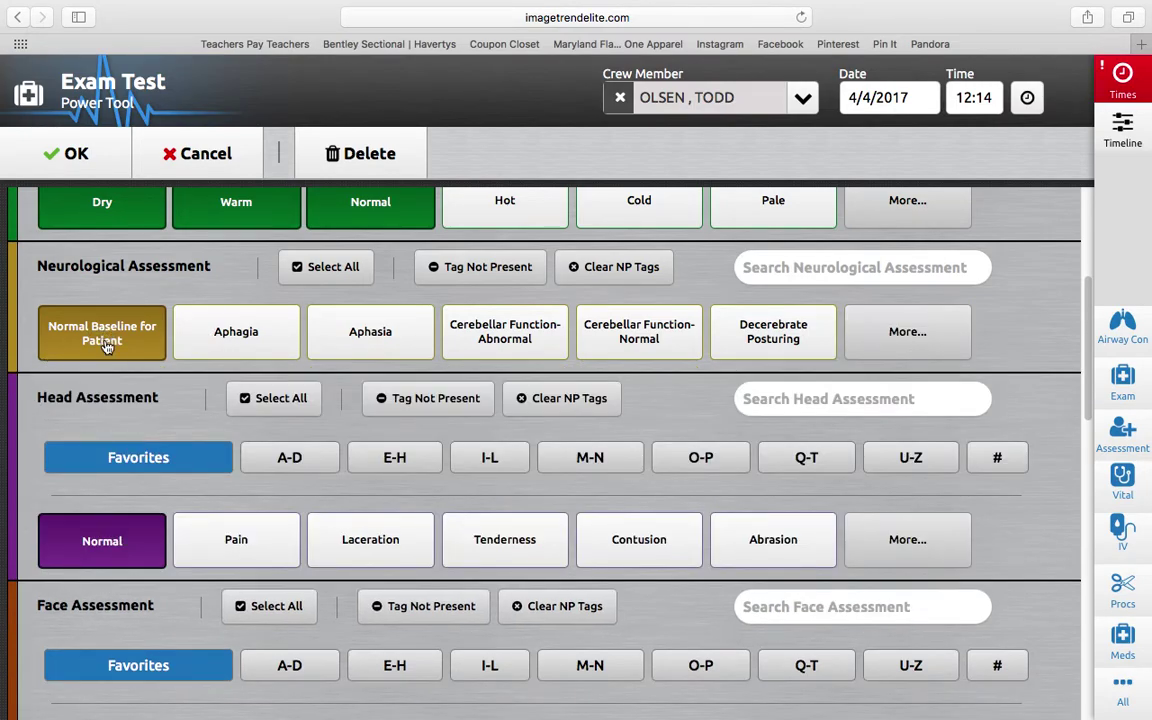
{"action": "scroll", "coordinate": [107, 350], "scroll_direction": "down", "scroll_amount": 1}
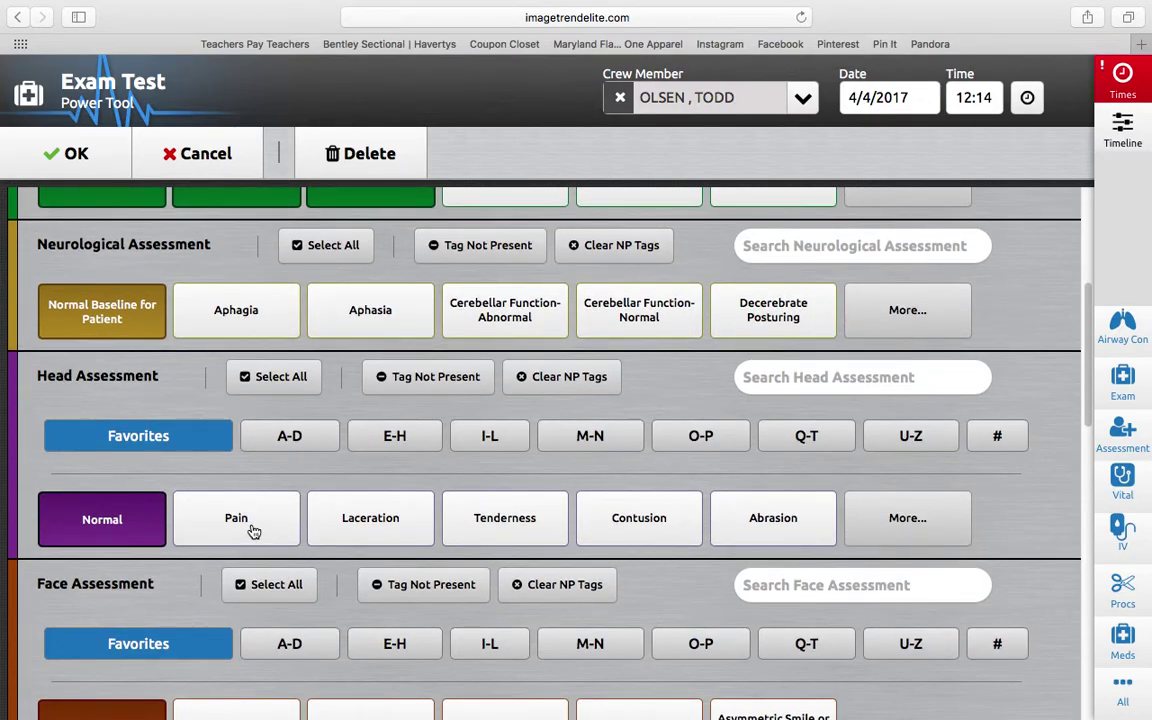
{"action": "left_click", "coordinate": [893, 522]}
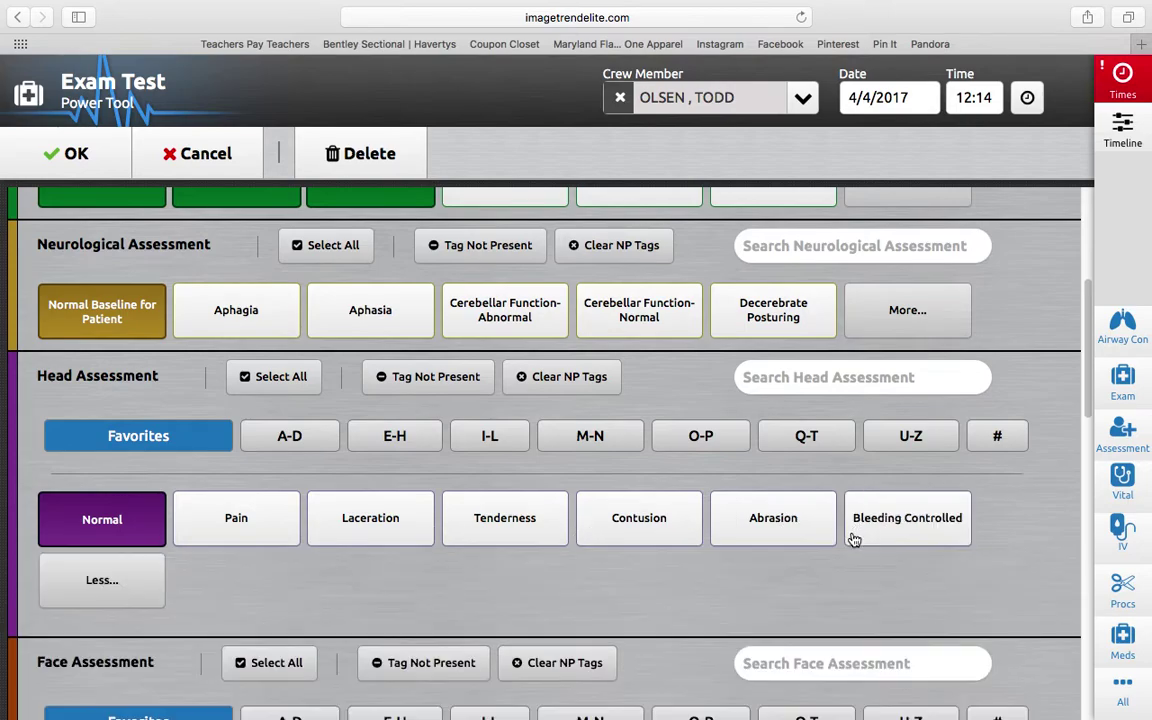
{"action": "left_click", "coordinate": [112, 568]}
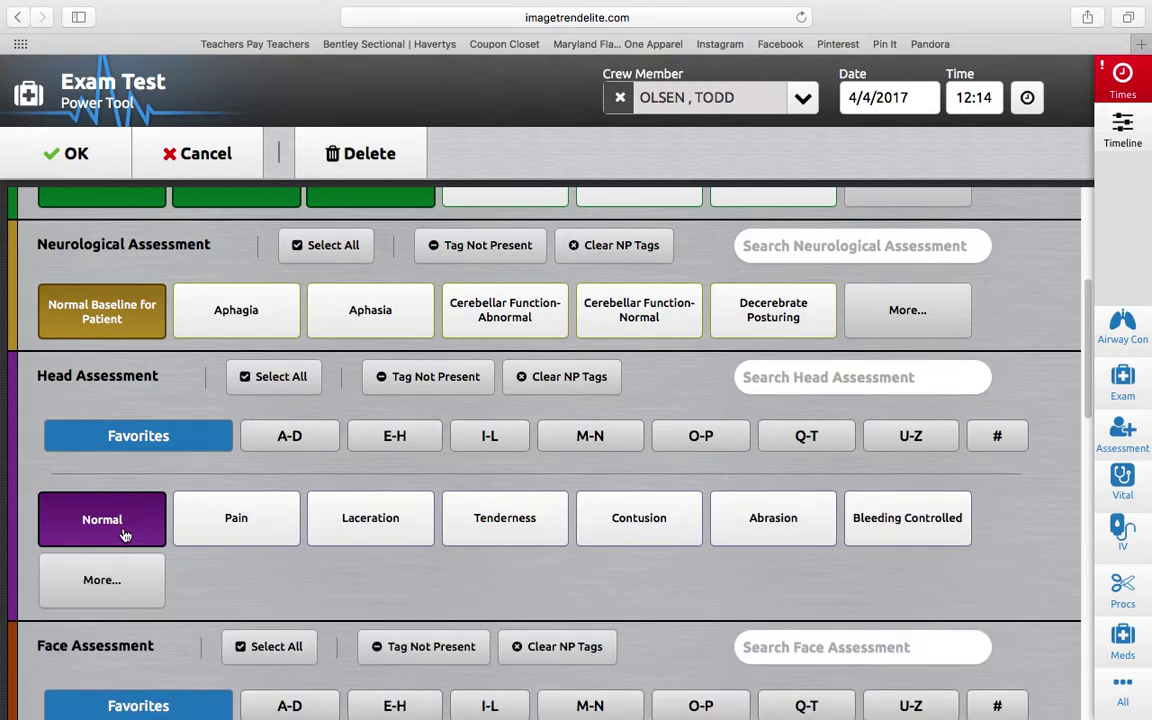
{"action": "scroll", "coordinate": [118, 494], "scroll_direction": "down", "scroll_amount": 3}
{"action": "scroll", "coordinate": [123, 481], "scroll_direction": "up", "scroll_amount": 2}
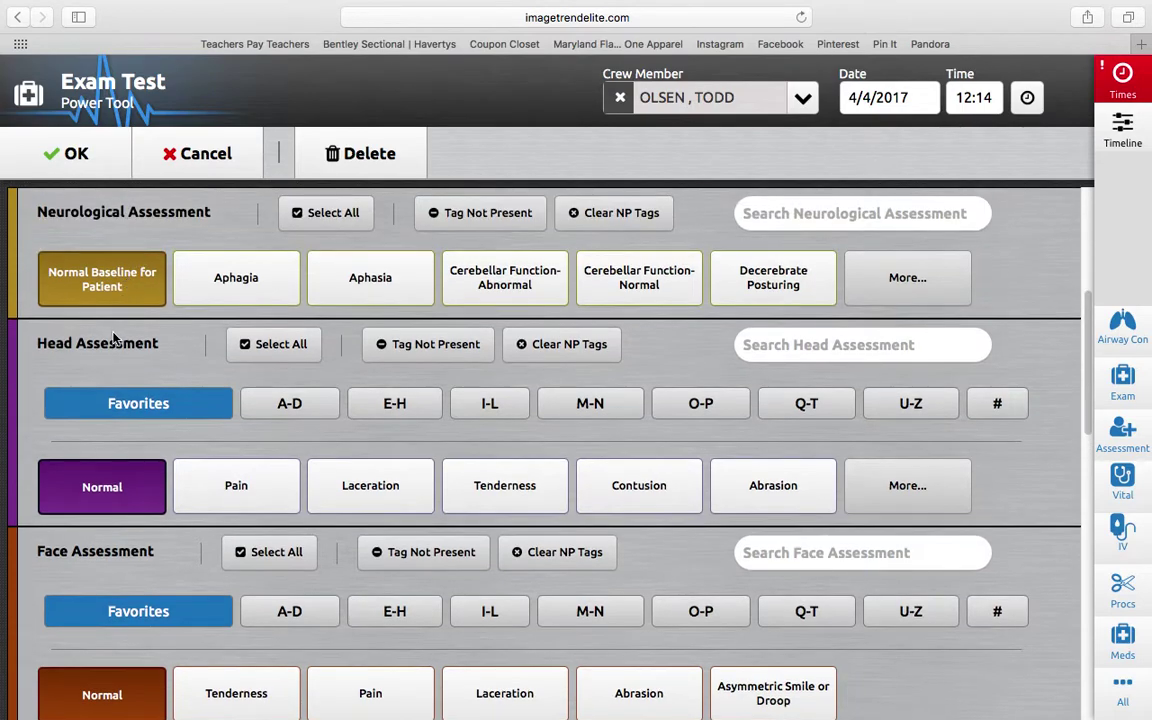
Add an eye exam and mark its eye assessment as PERRL.
{"action": "scroll", "coordinate": [115, 340], "scroll_direction": "down", "scroll_amount": 1}
{"action": "scroll", "coordinate": [115, 340], "scroll_direction": "down", "scroll_amount": 2}
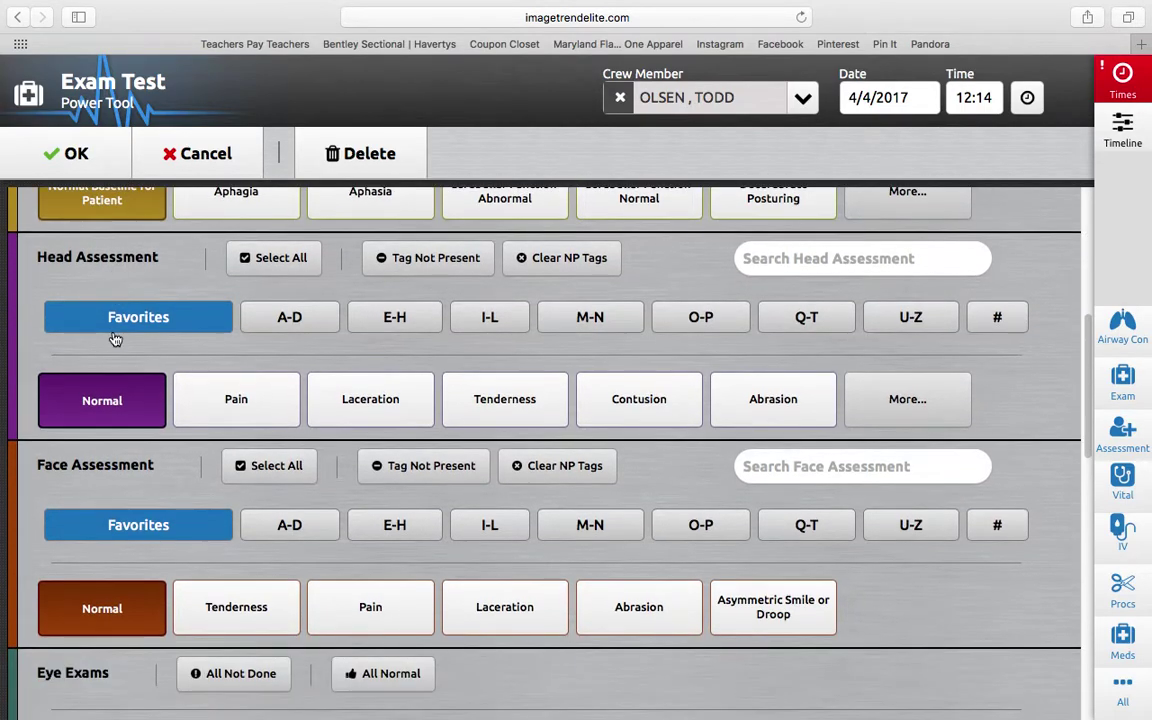
{"action": "scroll", "coordinate": [115, 340], "scroll_direction": "up", "scroll_amount": 1}
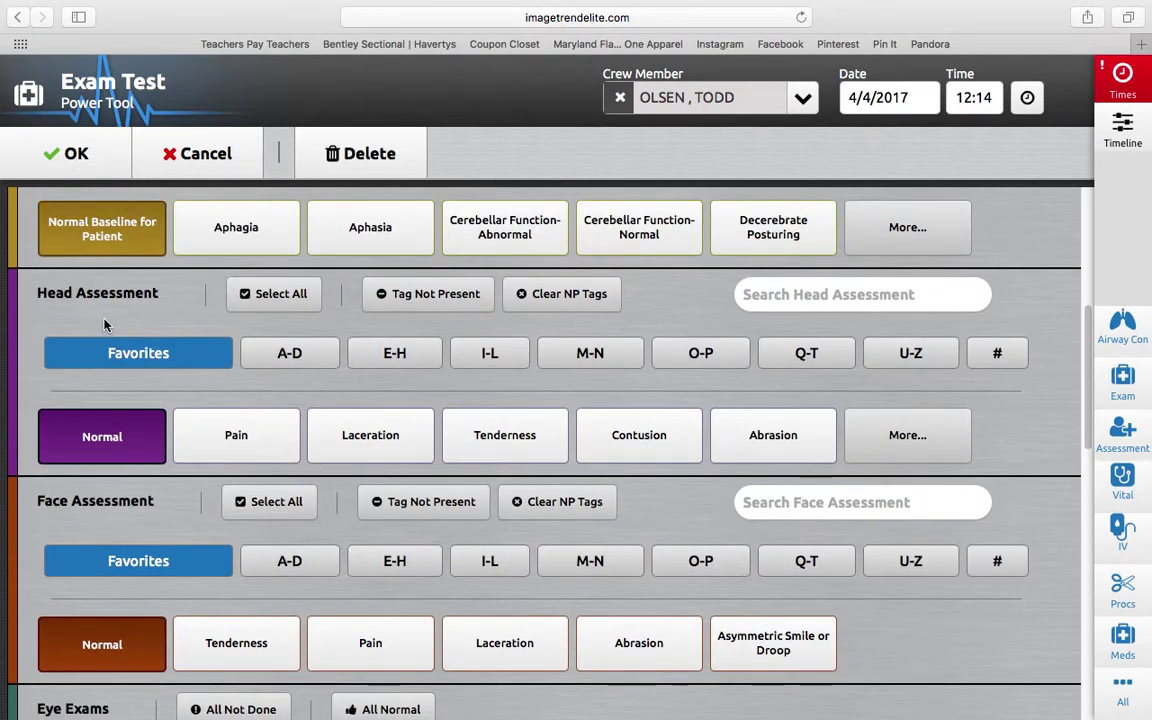
{"action": "scroll", "coordinate": [102, 400], "scroll_direction": "down", "scroll_amount": 7}
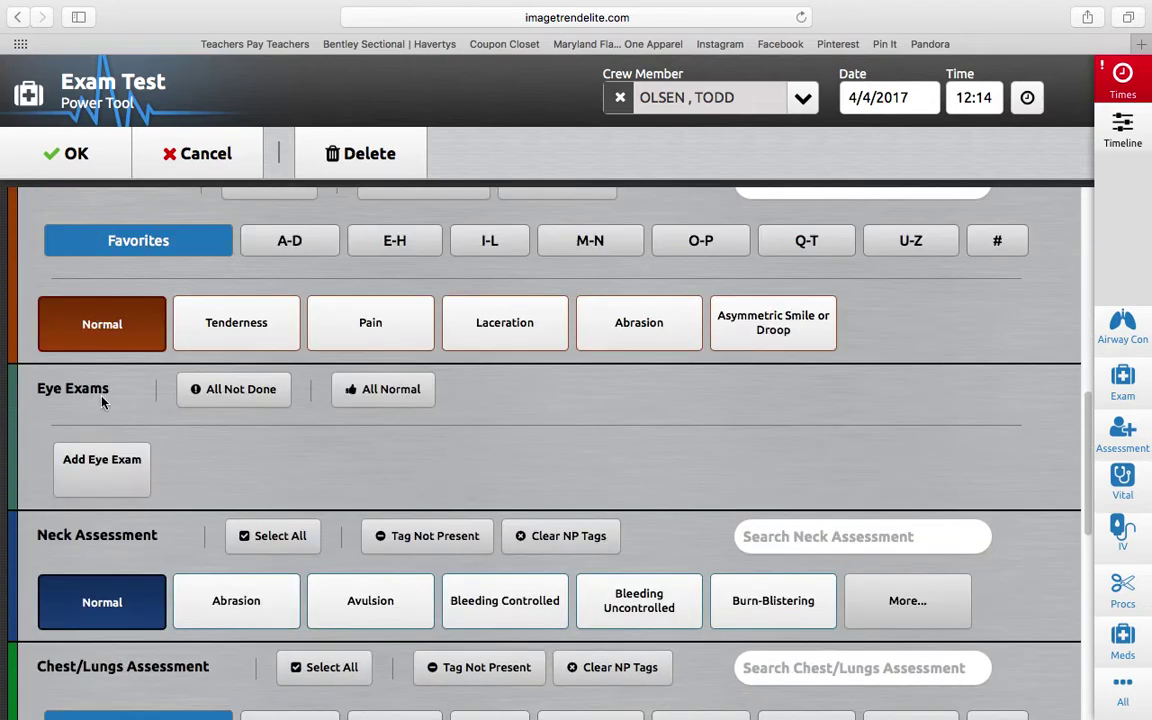
{"action": "scroll", "coordinate": [99, 288], "scroll_direction": "up", "scroll_amount": 1}
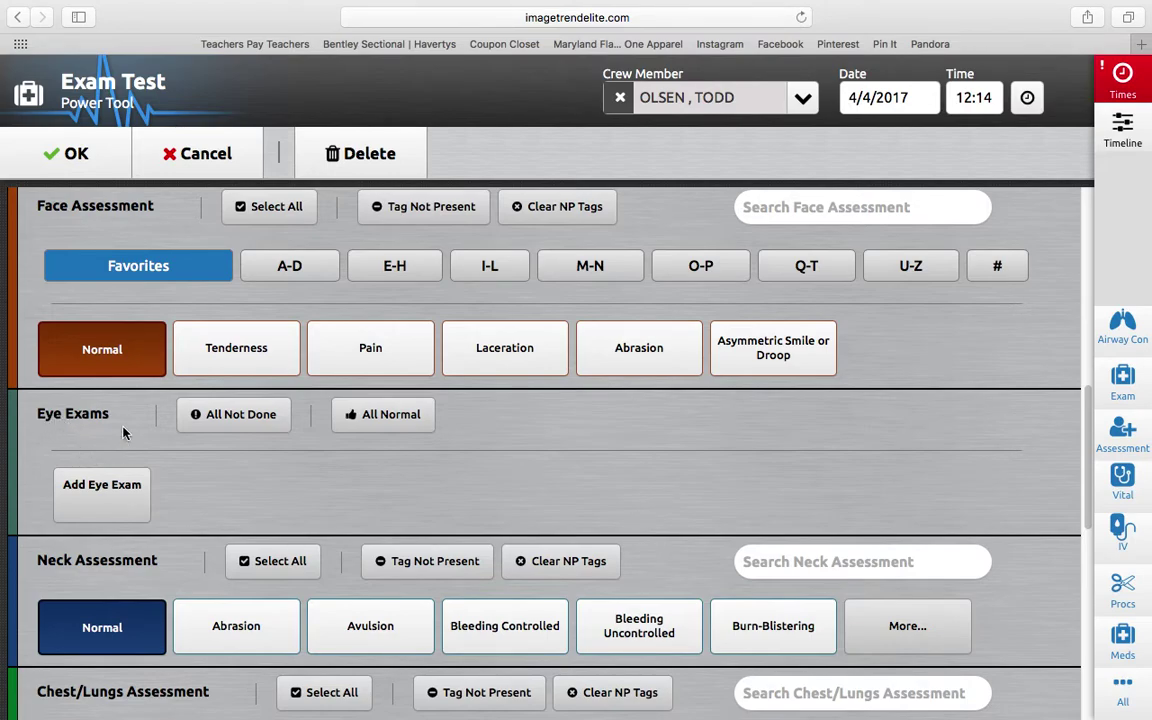
{"action": "left_click", "coordinate": [104, 492]}
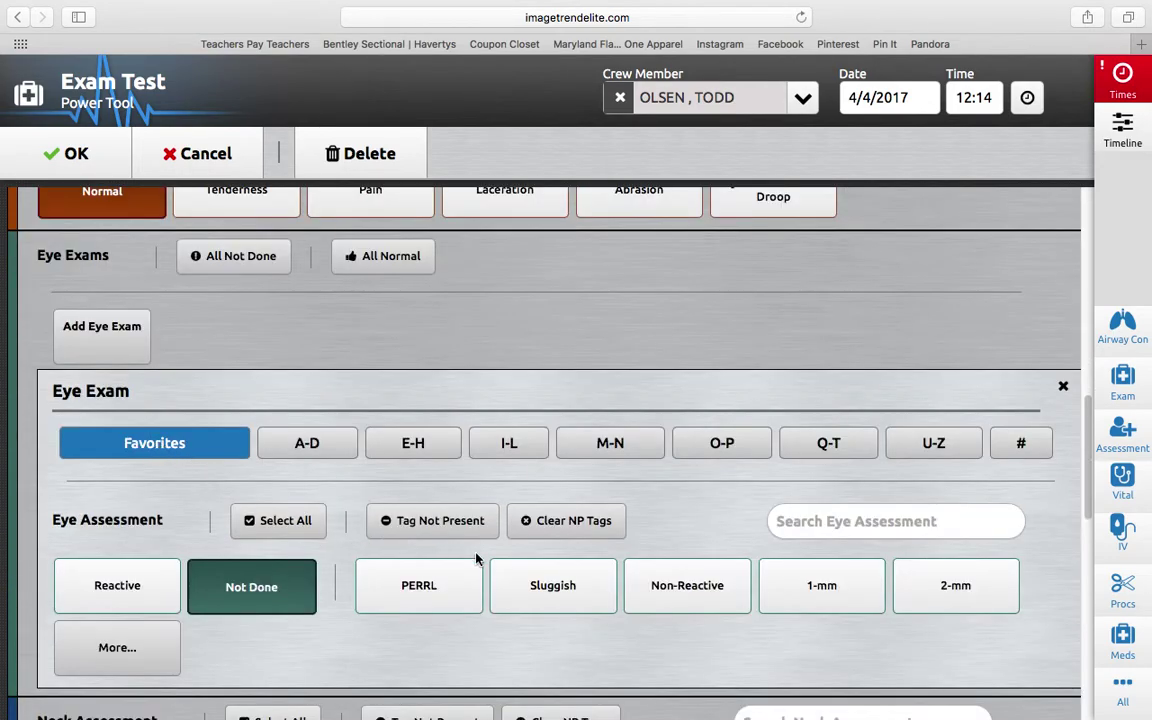
{"action": "left_click", "coordinate": [419, 588]}
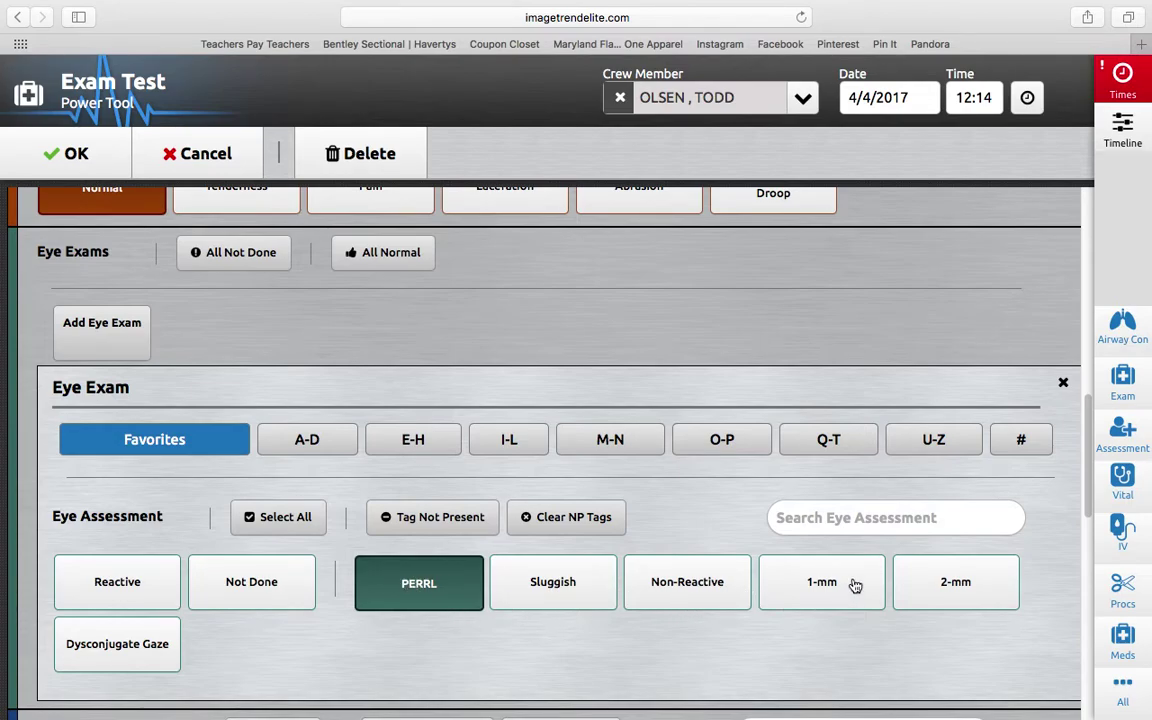
Look through the eye assessment findings in each alphabetical group from A-D to U-Z.
{"action": "left_click", "coordinate": [308, 441]}
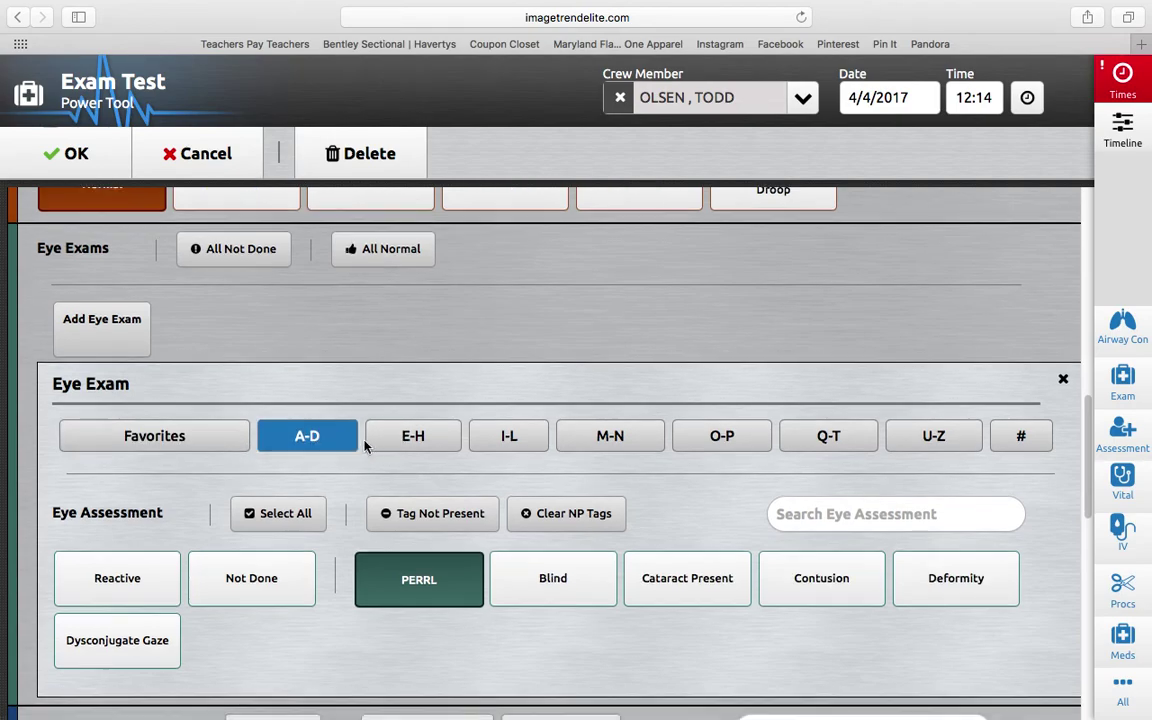
{"action": "left_click", "coordinate": [388, 443]}
{"action": "left_click", "coordinate": [502, 448]}
{"action": "left_click", "coordinate": [617, 448]}
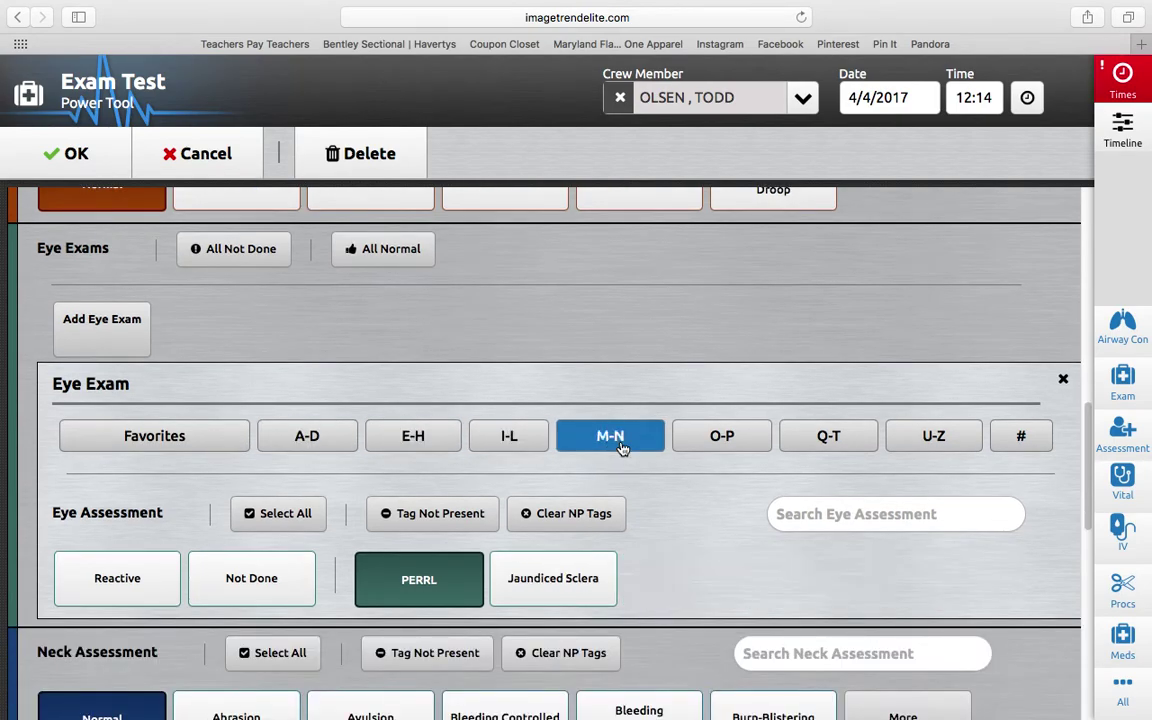
{"action": "left_click", "coordinate": [727, 434]}
{"action": "left_click", "coordinate": [806, 437]}
{"action": "left_click", "coordinate": [955, 437]}
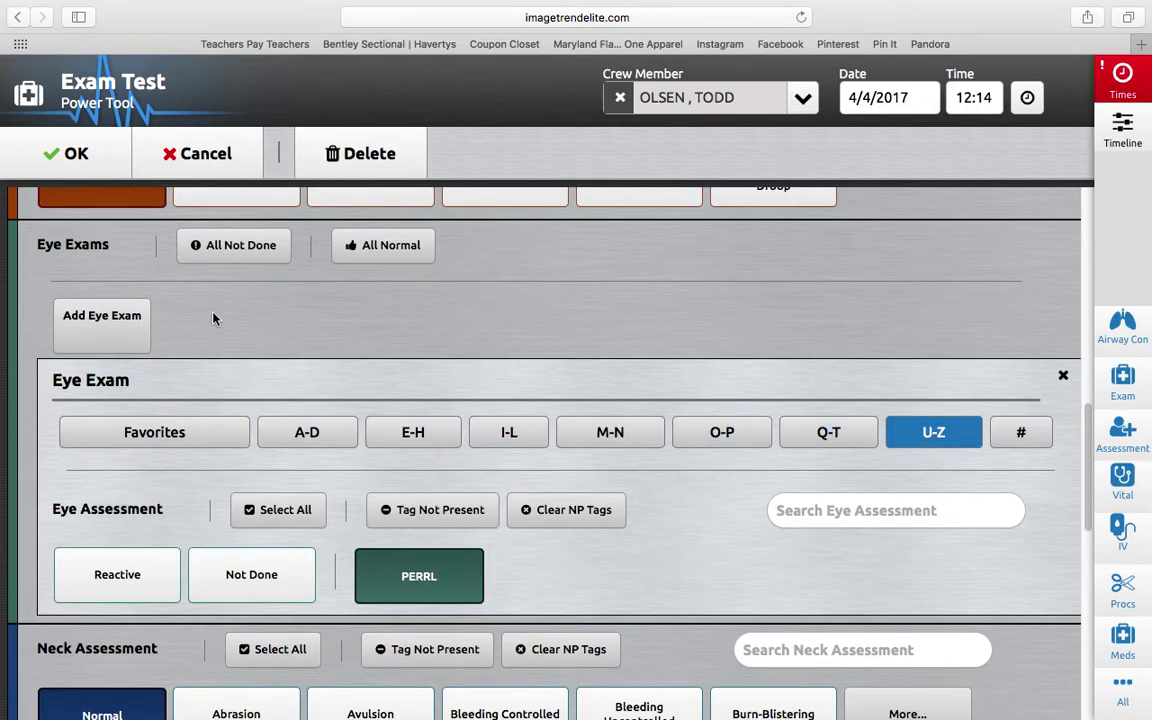
Delete the added eye exam from the exam record.
{"action": "scroll", "coordinate": [182, 263], "scroll_direction": "down", "scroll_amount": 10}
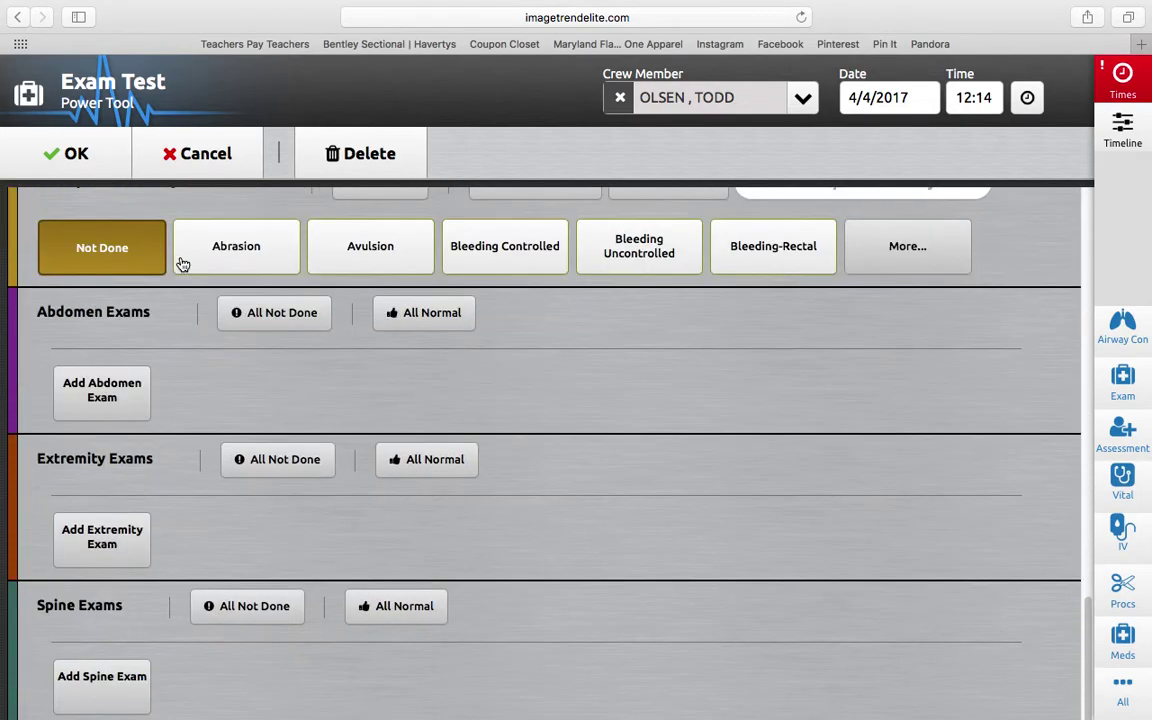
{"action": "scroll", "coordinate": [182, 263], "scroll_direction": "up", "scroll_amount": 15}
{"action": "scroll", "coordinate": [182, 263], "scroll_direction": "down", "scroll_amount": 8}
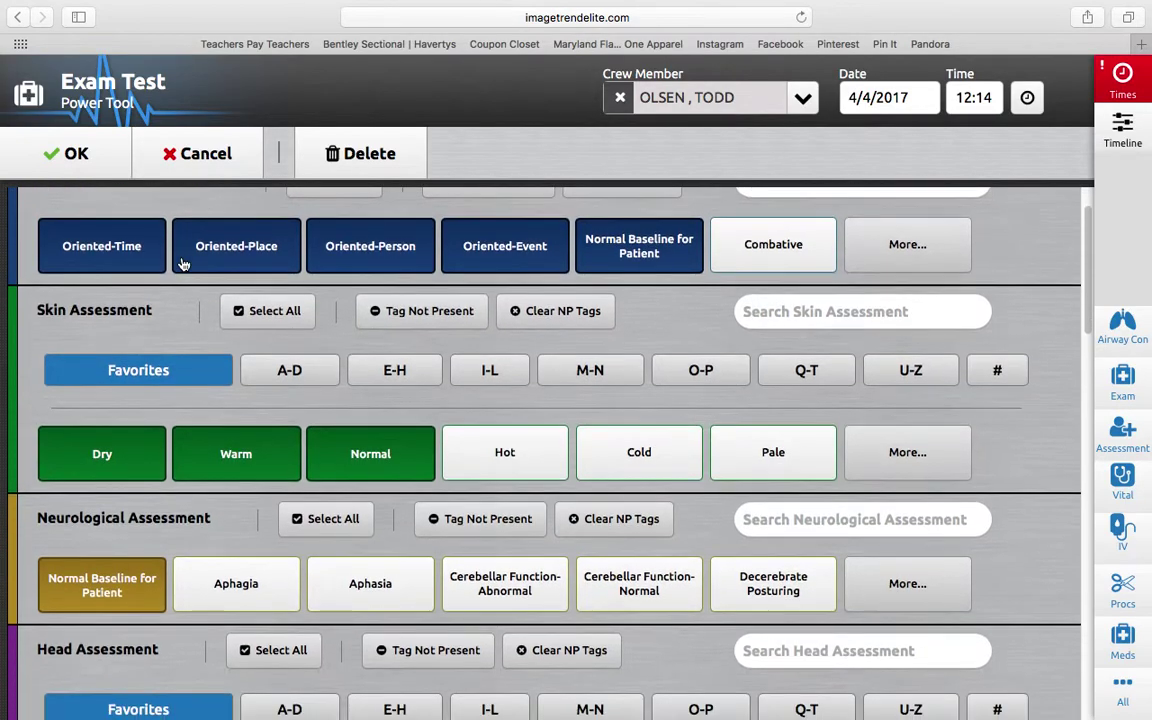
{"action": "scroll", "coordinate": [182, 263], "scroll_direction": "down", "scroll_amount": 5}
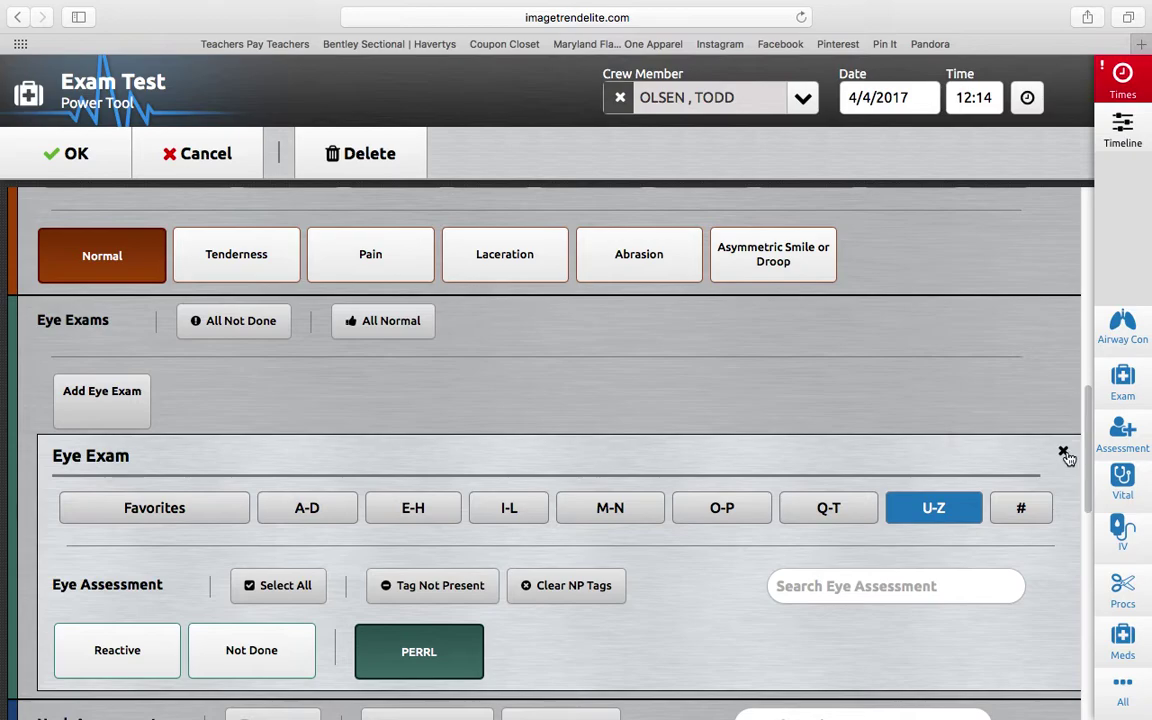
{"action": "left_click", "coordinate": [1063, 451]}
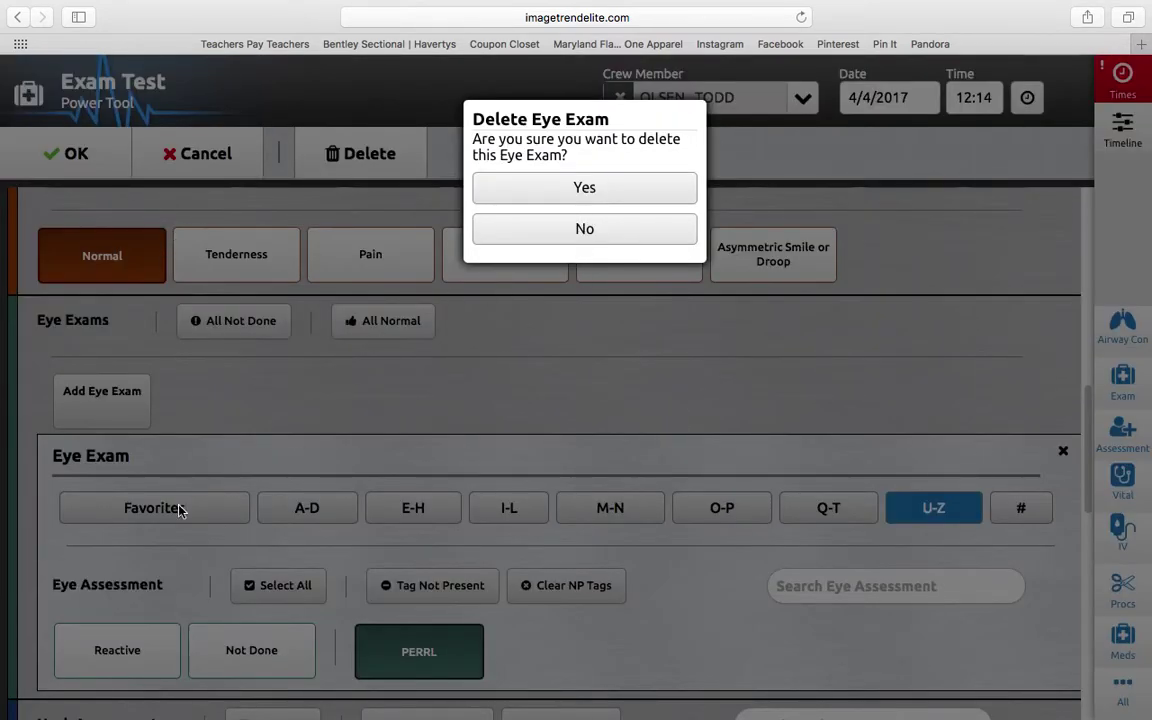
{"action": "left_click", "coordinate": [588, 188]}
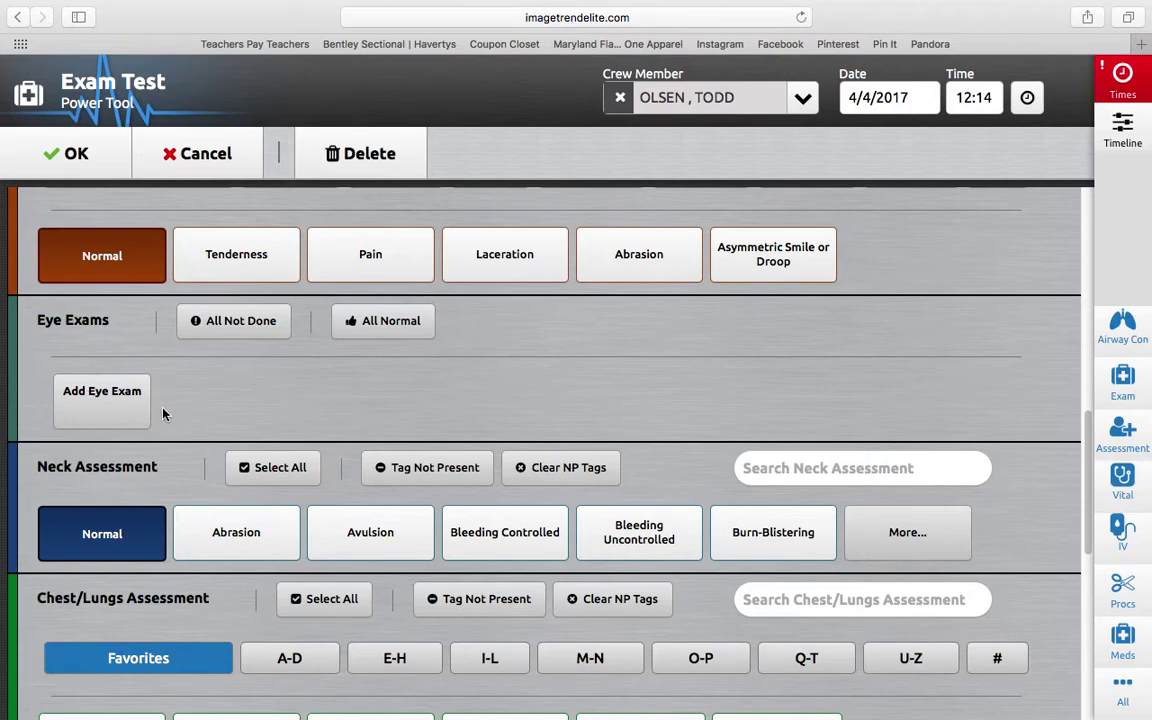
{"action": "scroll", "coordinate": [155, 415], "scroll_direction": "down", "scroll_amount": 3}
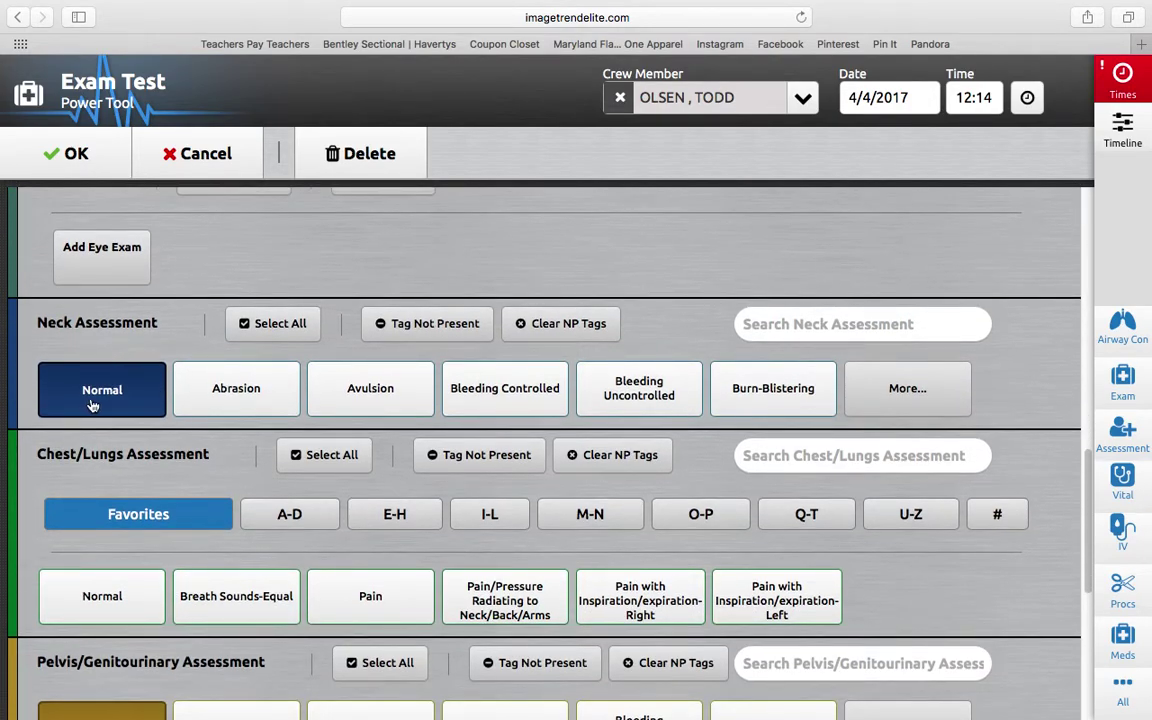
Search the chest/lungs assessment findings for "stri", then clear the search.
{"action": "scroll", "coordinate": [115, 410], "scroll_direction": "down", "scroll_amount": 1}
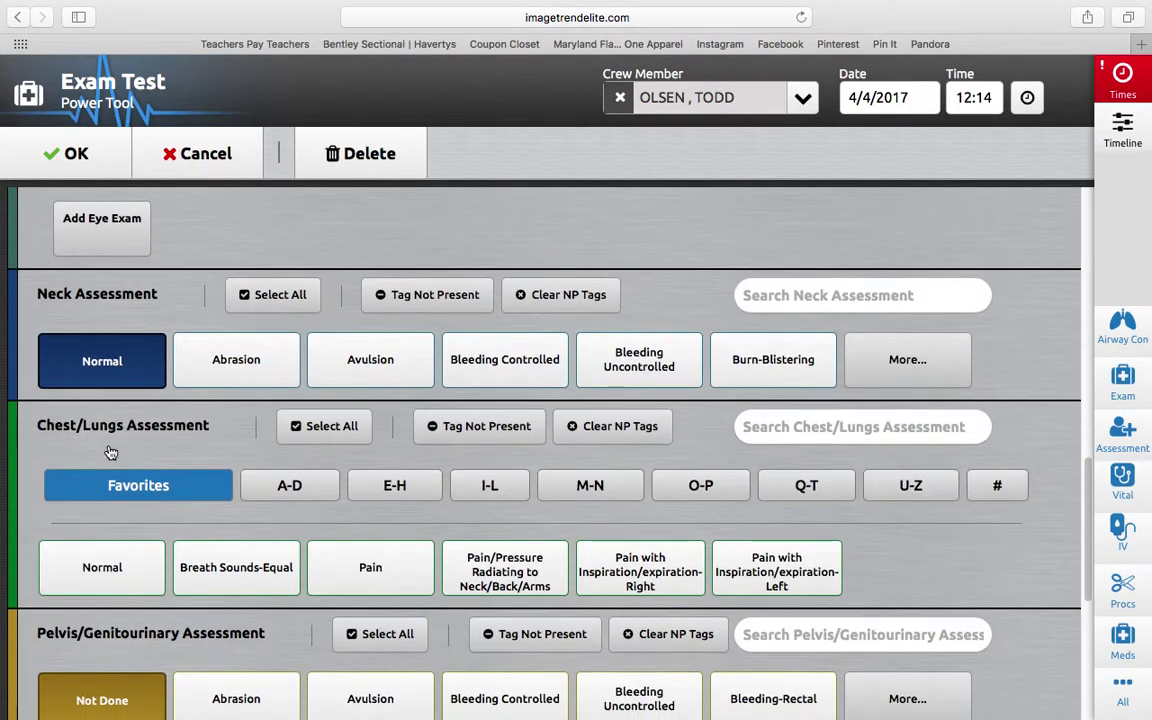
{"action": "scroll", "coordinate": [113, 453], "scroll_direction": "down", "scroll_amount": 1}
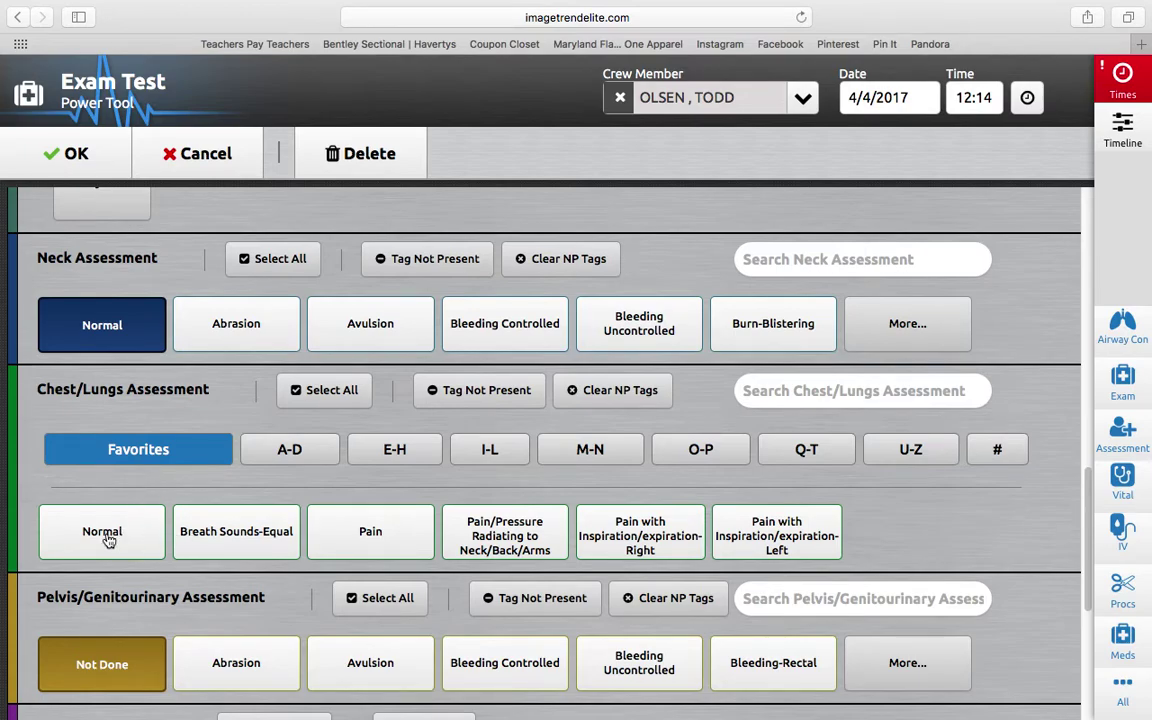
{"action": "left_click", "coordinate": [804, 390]}
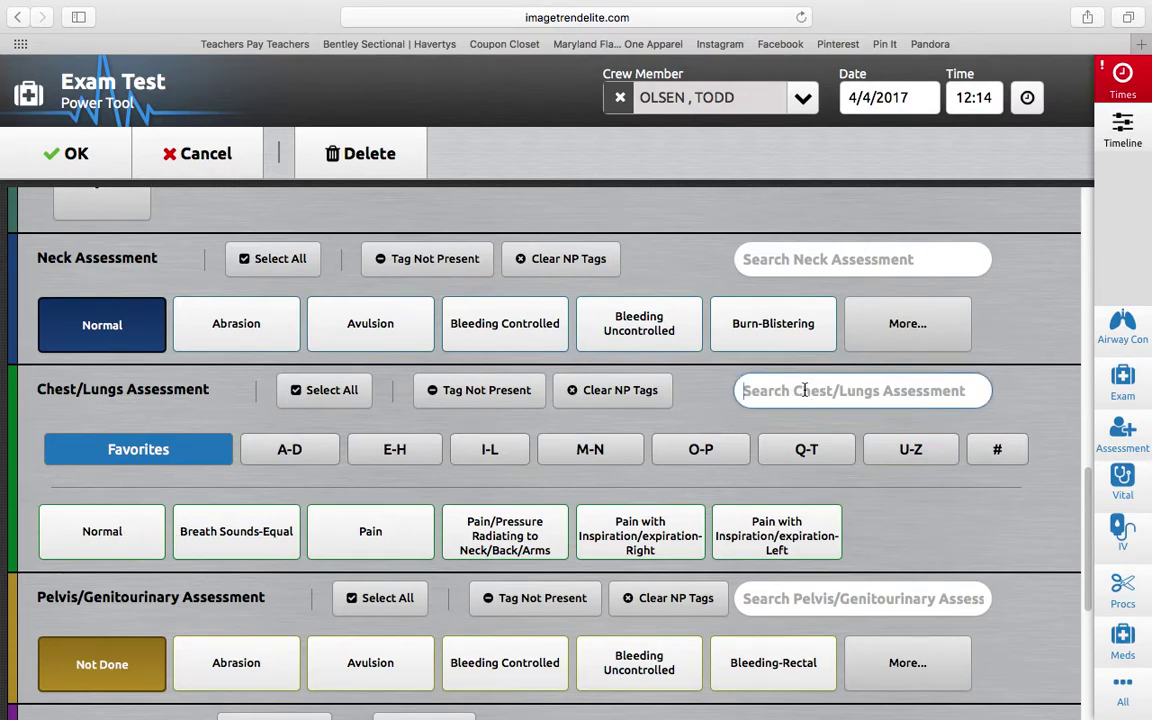
{"action": "type", "text": "stri"}
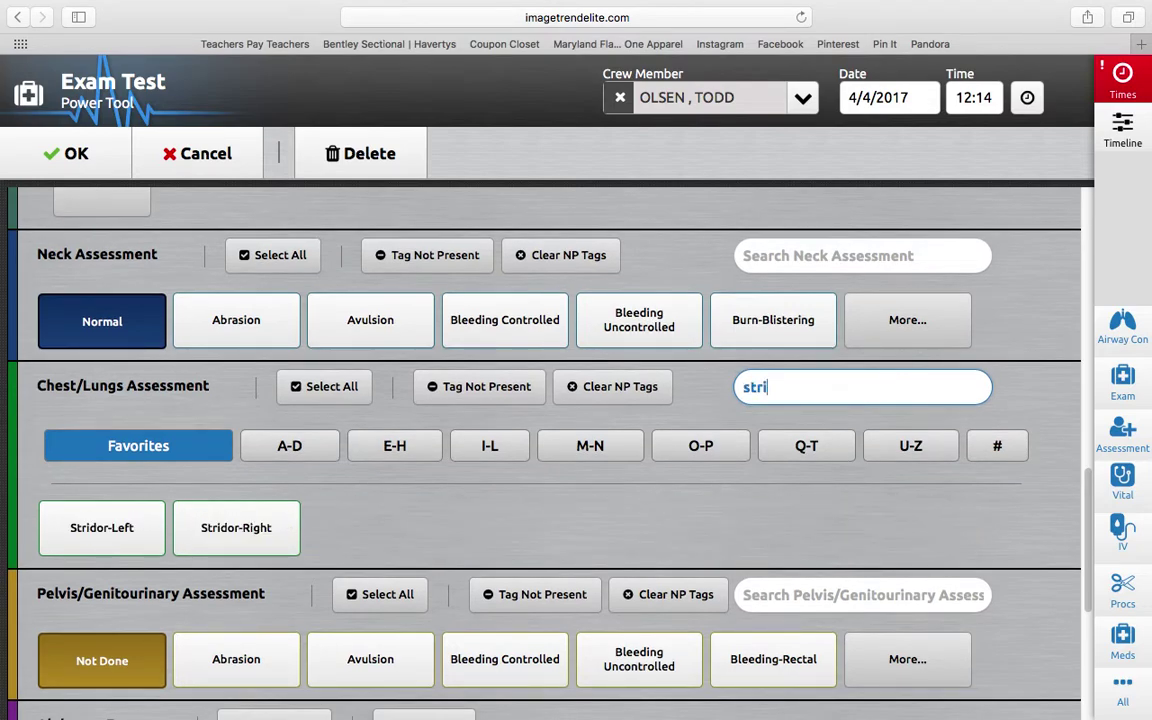
{"action": "key", "text": "BackSpace"}
{"action": "key", "text": "BackSpace"}
{"action": "key", "text": "BackSpace"}
{"action": "key", "text": "BackSpace"}
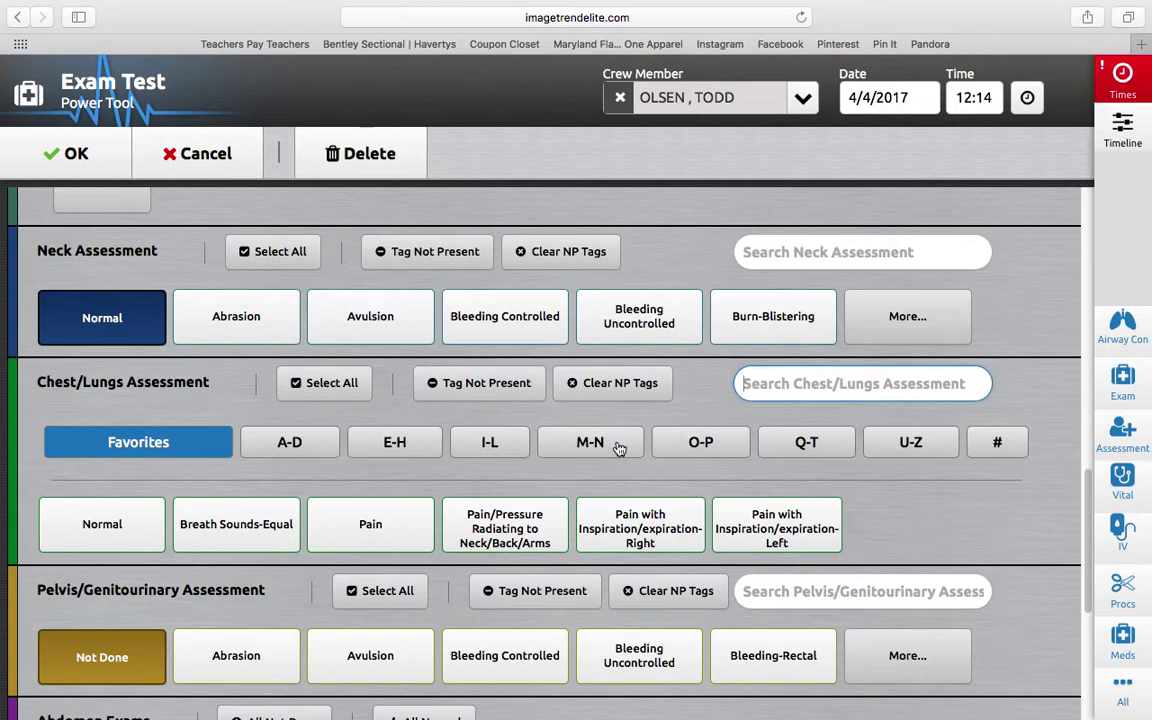
Examine the complete Q-T group of chest/lungs assessment findings.
{"action": "left_click", "coordinate": [826, 450]}
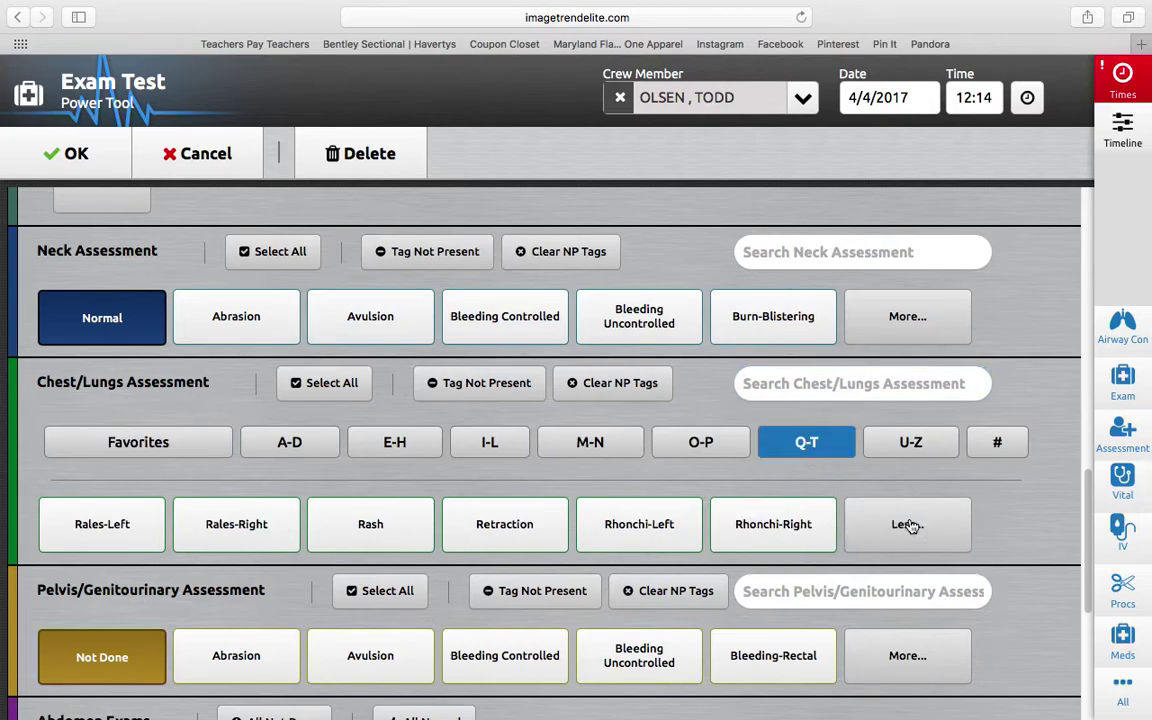
{"action": "left_click", "coordinate": [908, 527]}
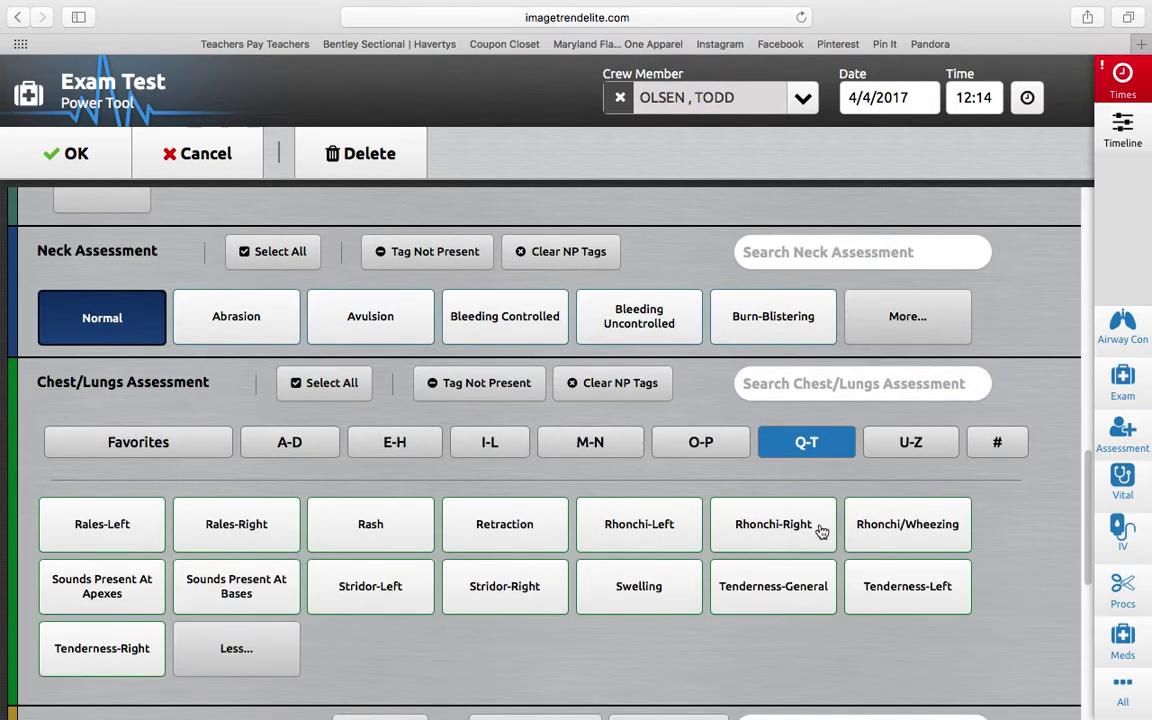
{"action": "scroll", "coordinate": [828, 458], "scroll_direction": "down", "scroll_amount": 1}
{"action": "scroll", "coordinate": [769, 342], "scroll_direction": "down", "scroll_amount": 1}
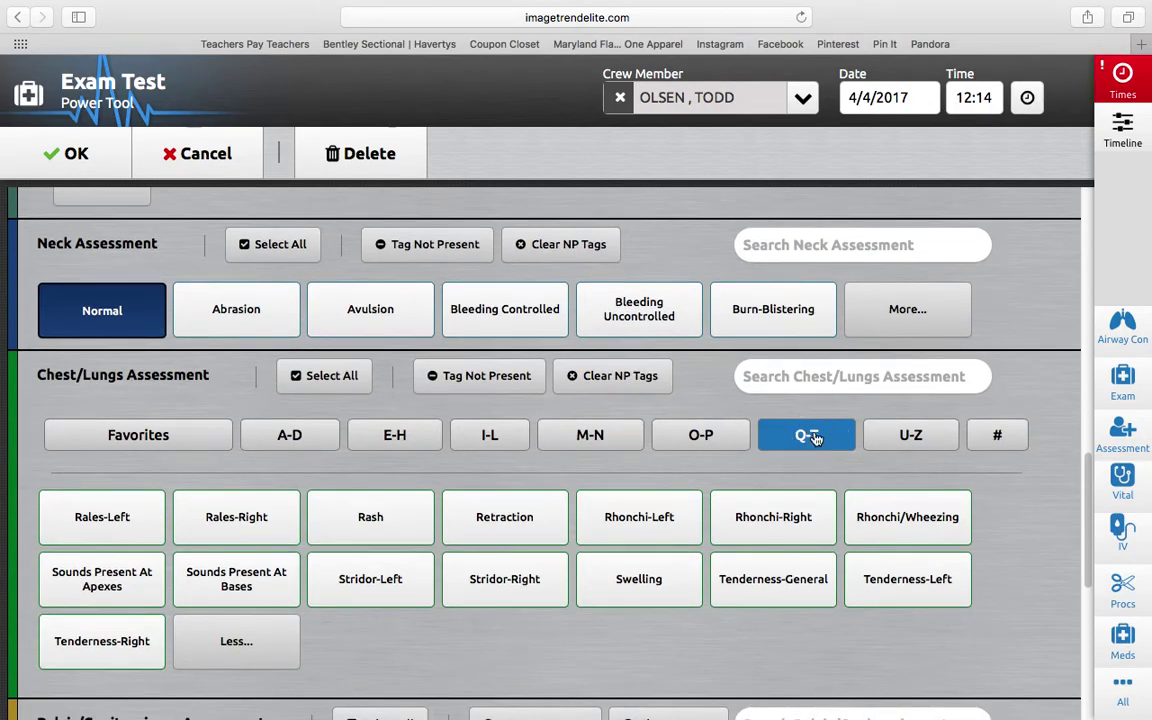
{"action": "scroll", "coordinate": [650, 400], "scroll_direction": "down", "scroll_amount": 1}
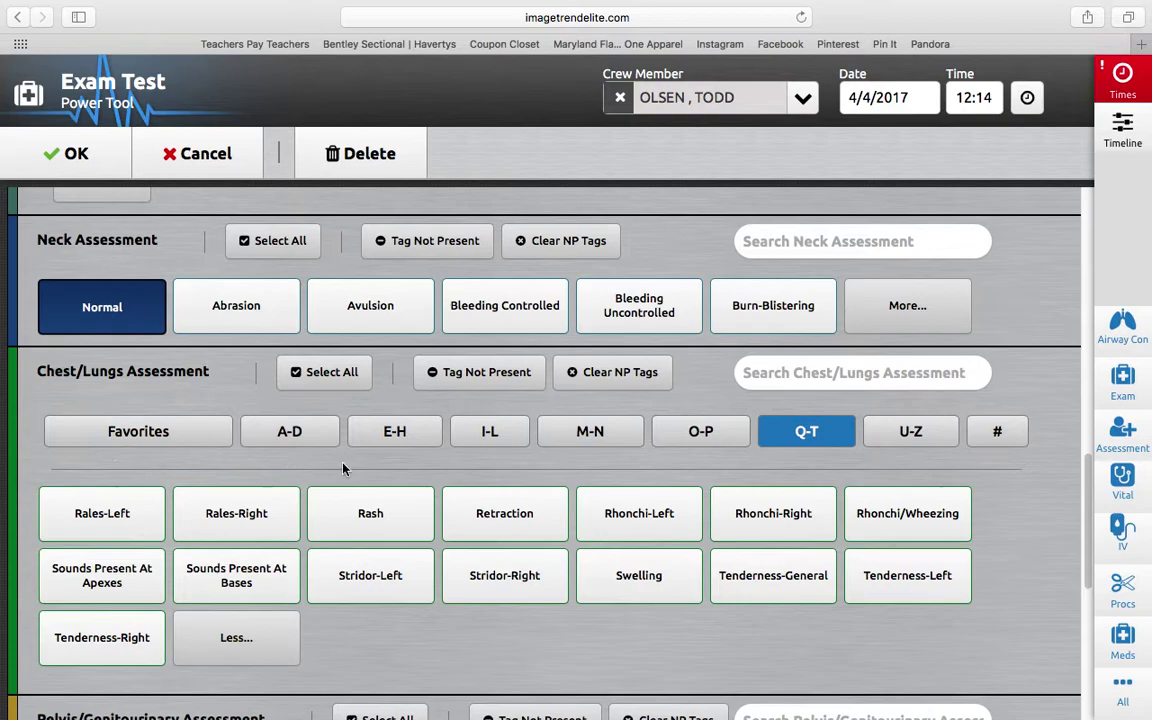
Review the full list of pelvis/genitourinary assessment findings and collapse it again.
{"action": "scroll", "coordinate": [352, 549], "scroll_direction": "down", "scroll_amount": 6}
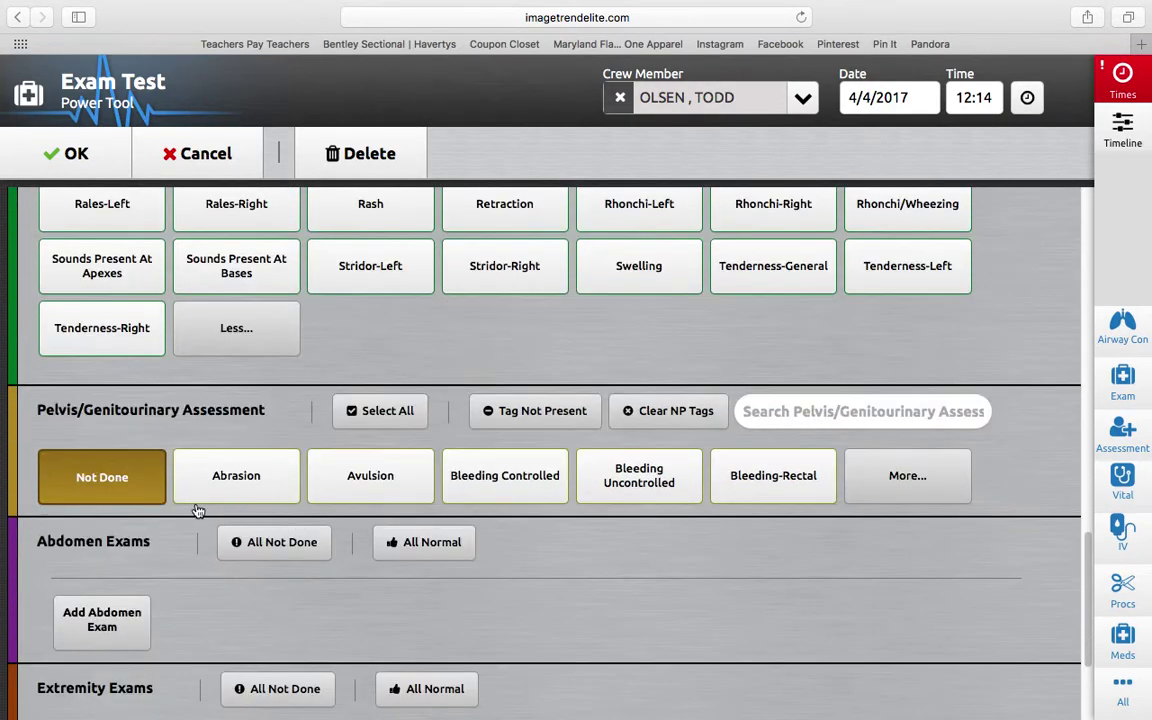
{"action": "scroll", "coordinate": [170, 470], "scroll_direction": "down", "scroll_amount": 1}
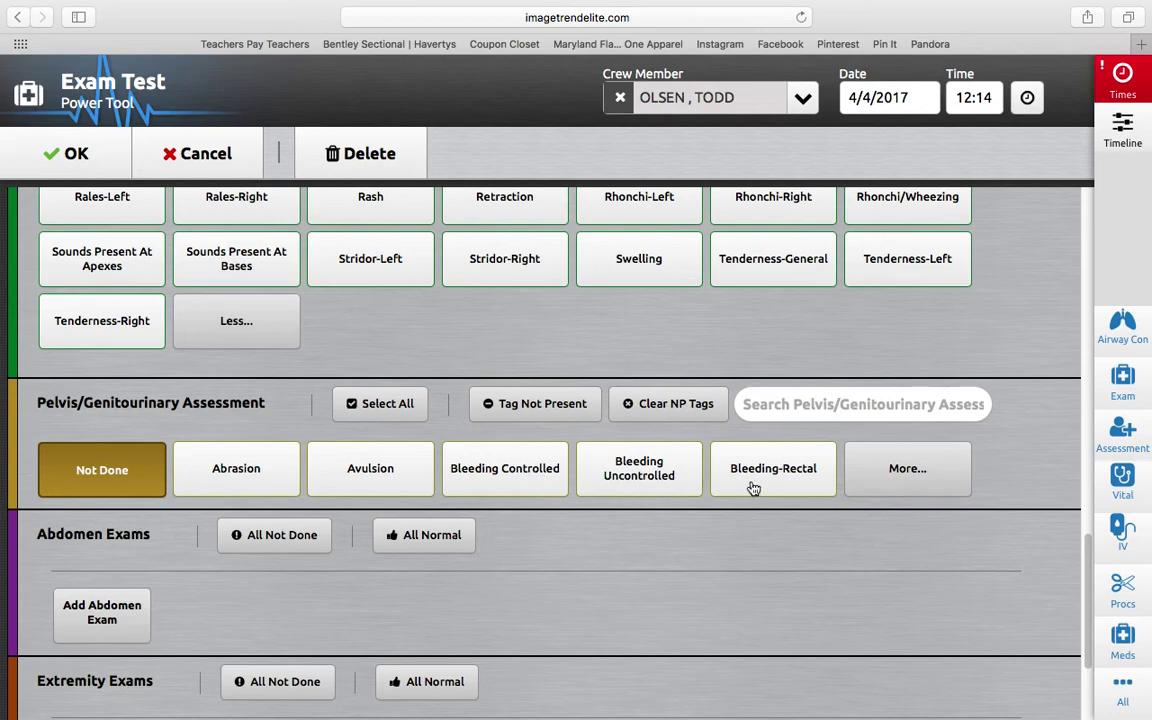
{"action": "left_click", "coordinate": [906, 477]}
{"action": "scroll", "coordinate": [535, 483], "scroll_direction": "down", "scroll_amount": 1}
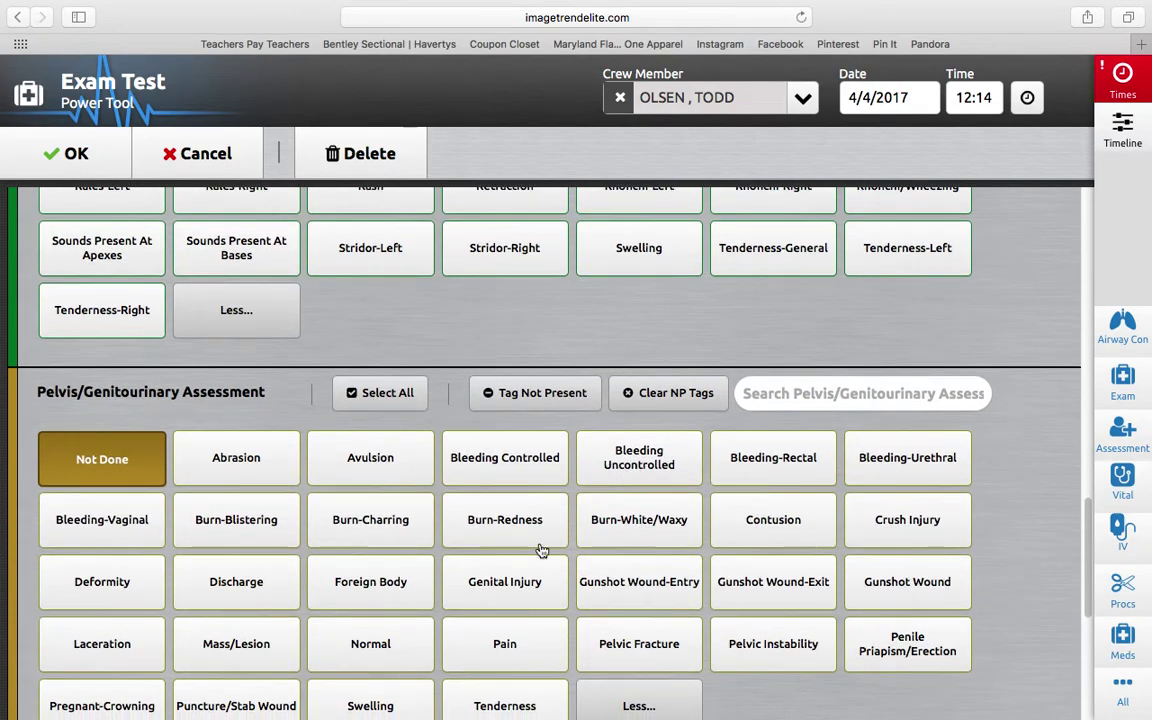
{"action": "scroll", "coordinate": [315, 480], "scroll_direction": "down", "scroll_amount": 4}
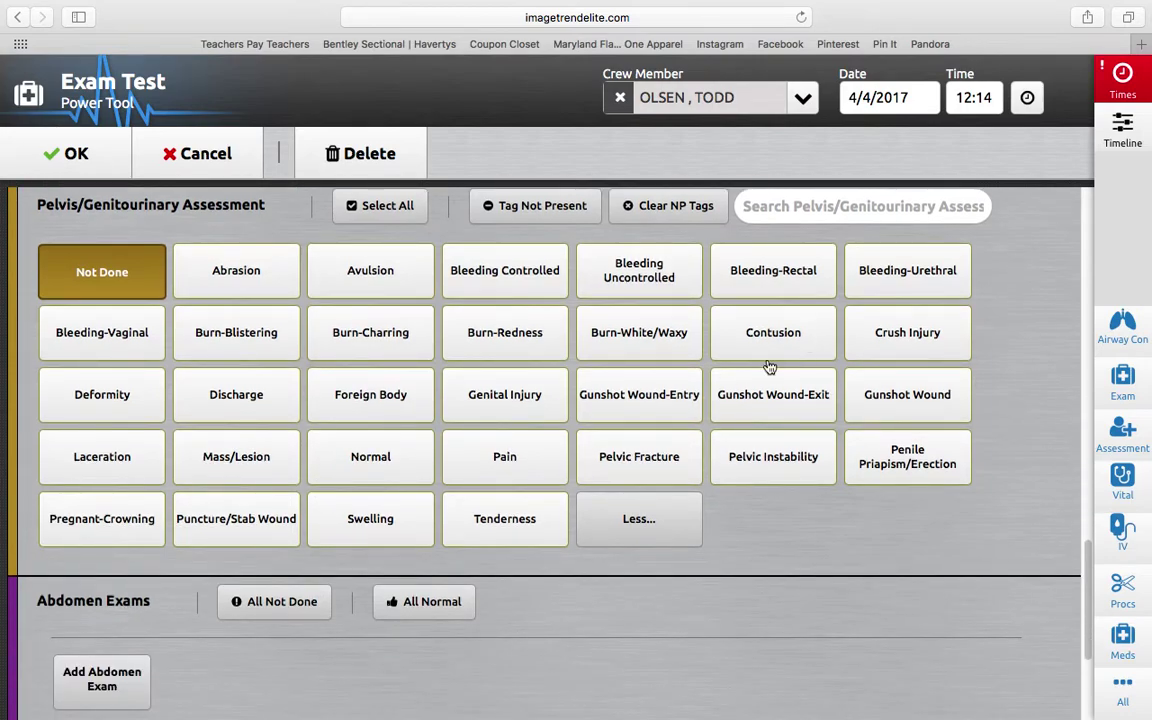
{"action": "left_click", "coordinate": [637, 515]}
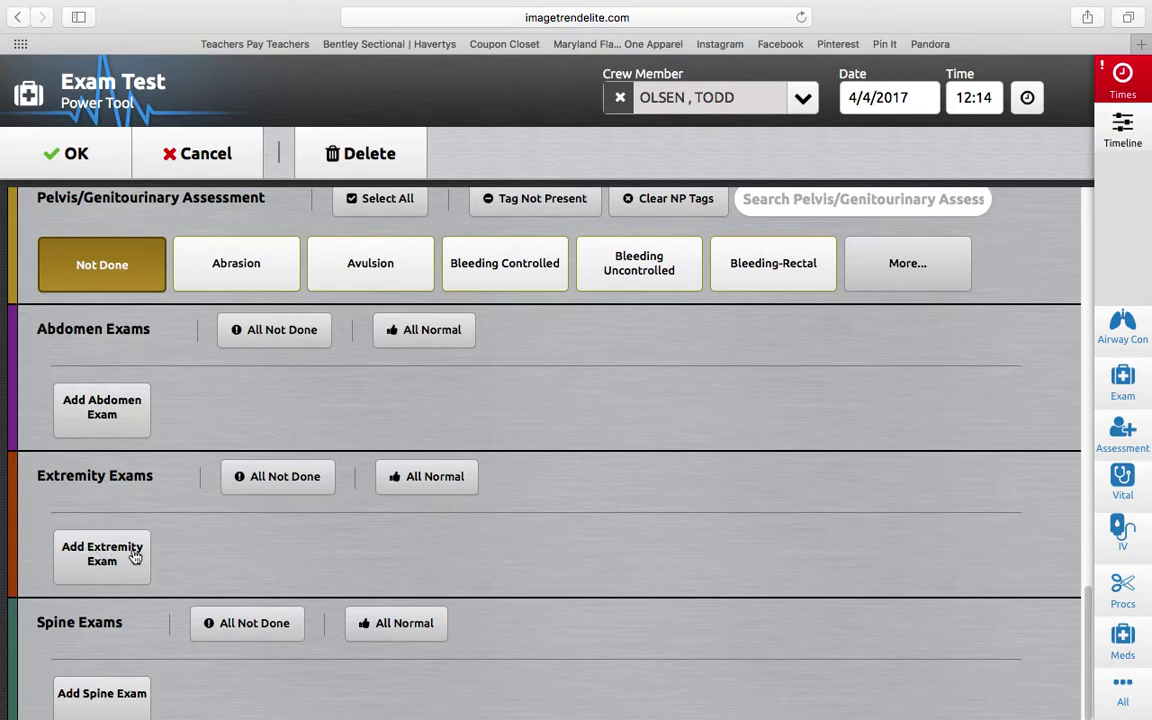
Add an abdomen exam to review its full list of assessment findings, and delete that exam again.
{"action": "left_click", "coordinate": [91, 404]}
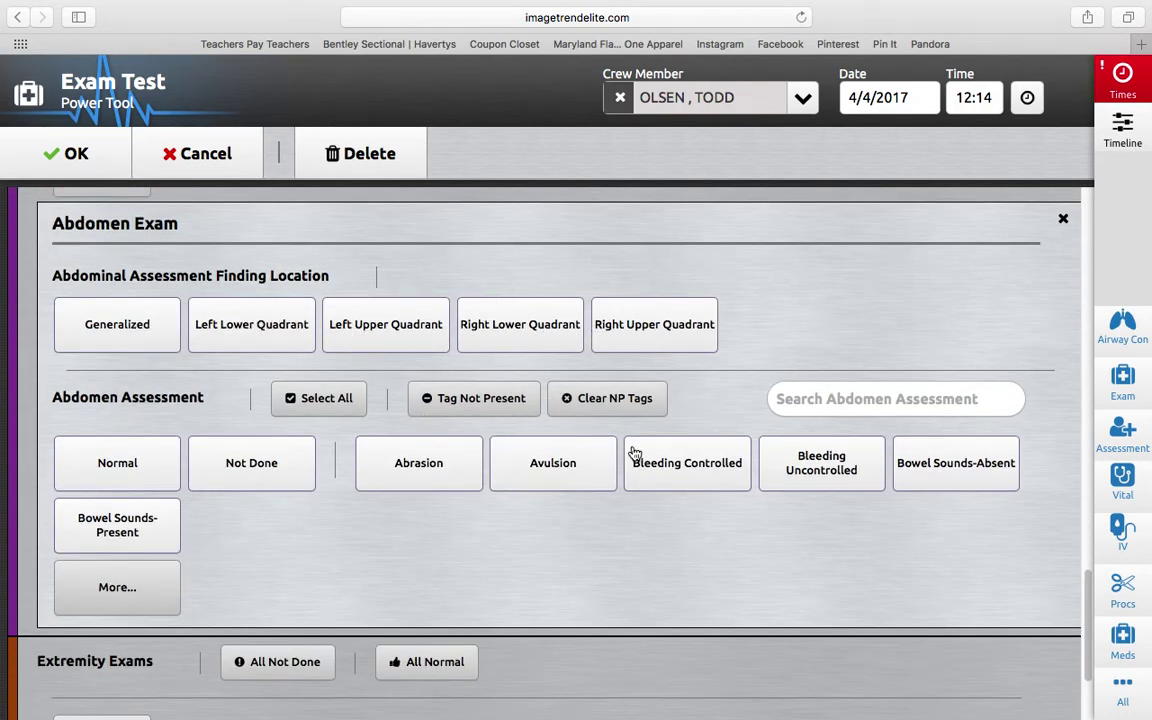
{"action": "left_click", "coordinate": [168, 582]}
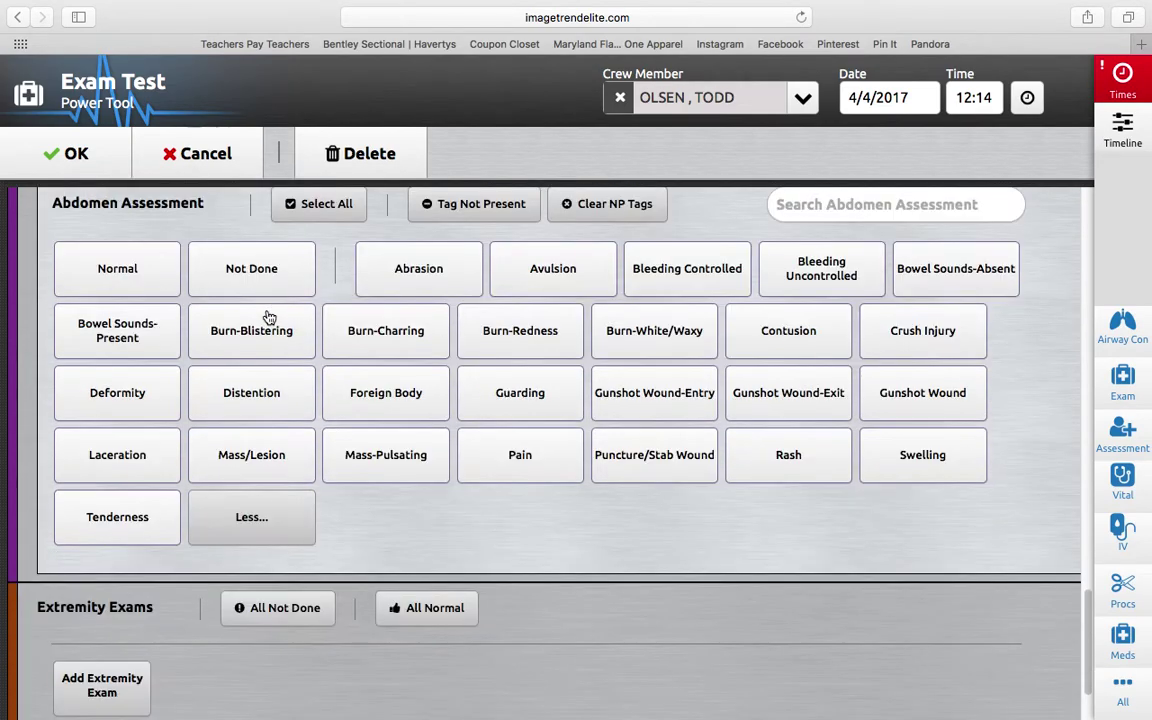
{"action": "left_click", "coordinate": [266, 496]}
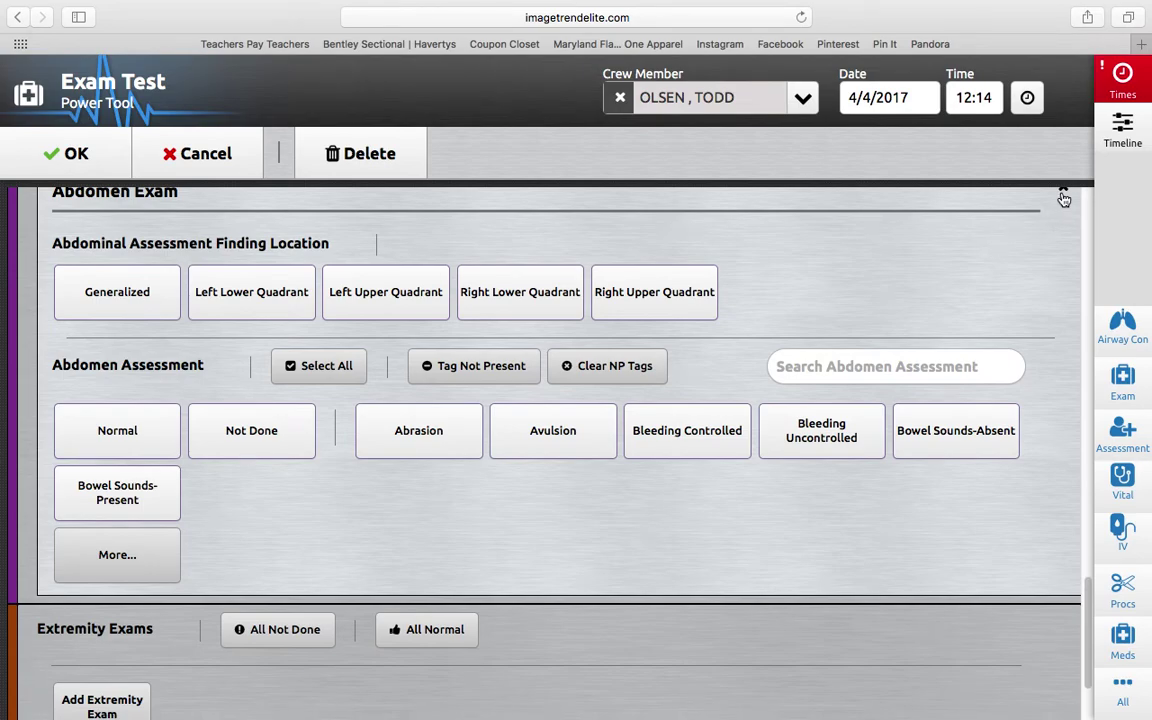
{"action": "left_click", "coordinate": [1063, 189]}
{"action": "left_click", "coordinate": [640, 192]}
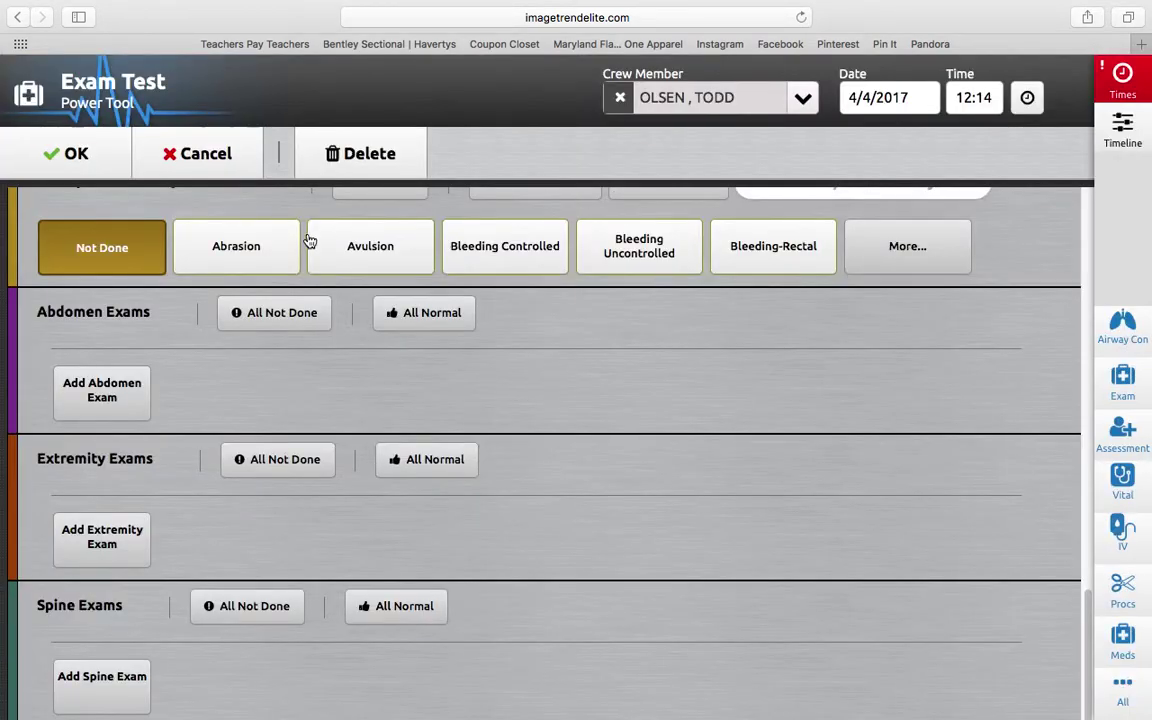
Add an extremity exam and review its full list of finding locations, leaving the list collapsed.
{"action": "left_click", "coordinate": [103, 541]}
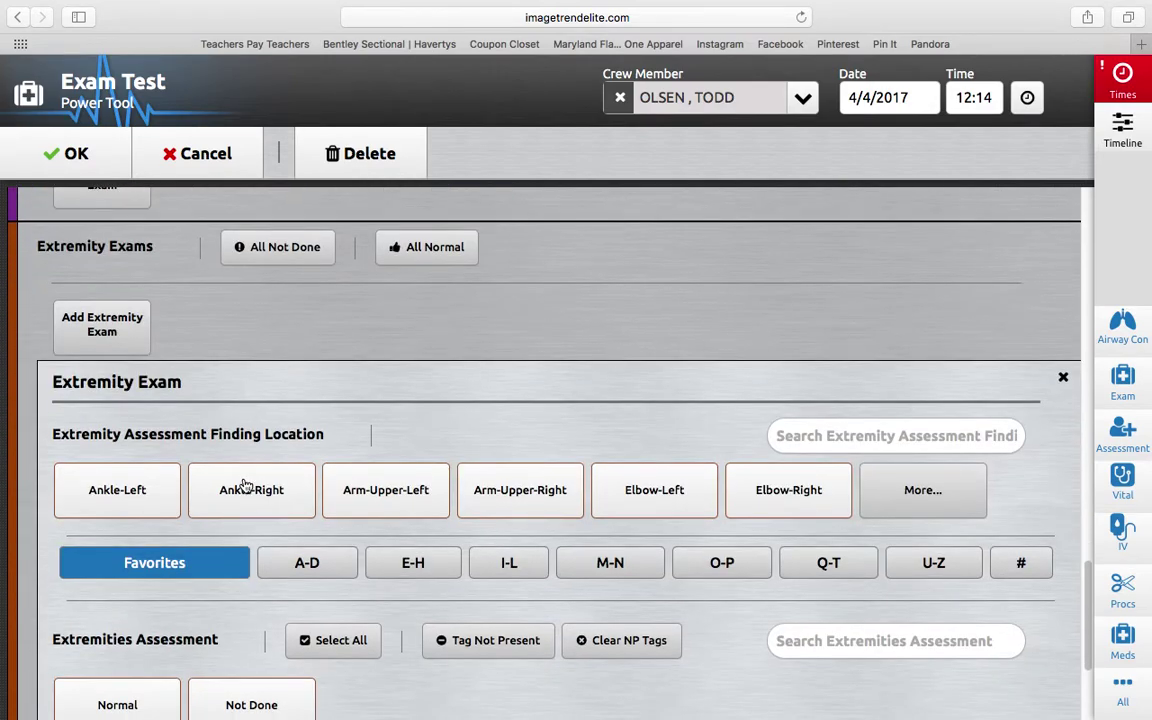
{"action": "scroll", "coordinate": [244, 483], "scroll_direction": "down", "scroll_amount": 2}
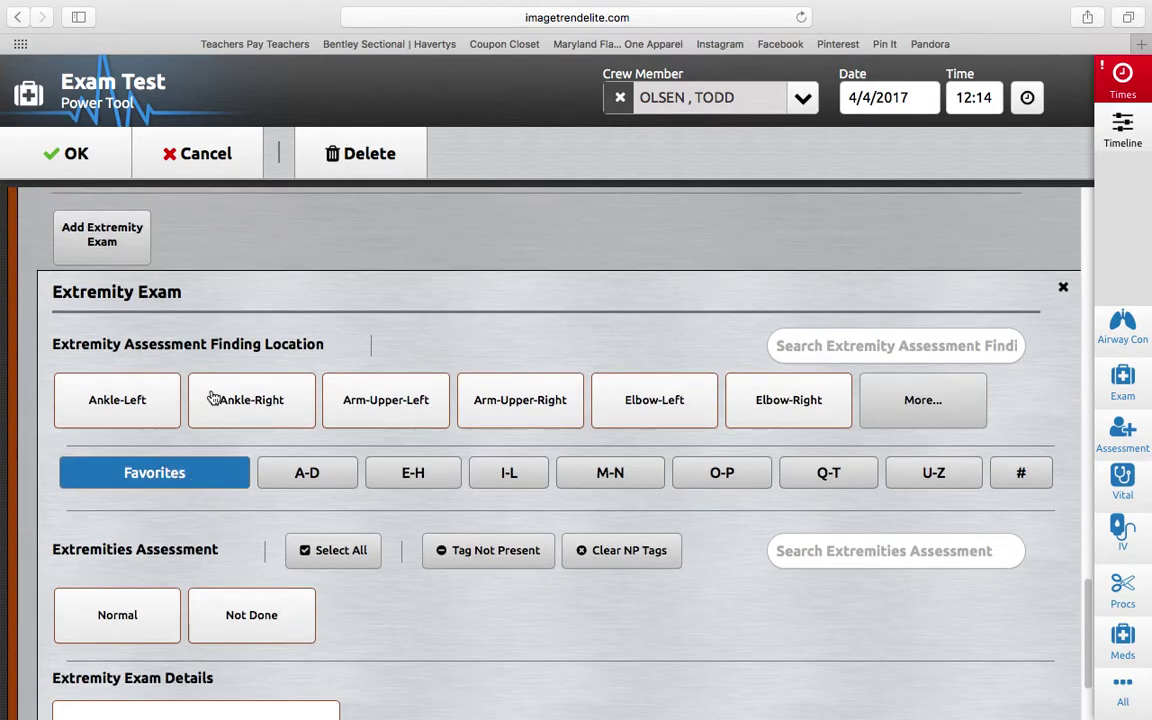
{"action": "left_click", "coordinate": [924, 415]}
{"action": "scroll", "coordinate": [926, 414], "scroll_direction": "down", "scroll_amount": 5}
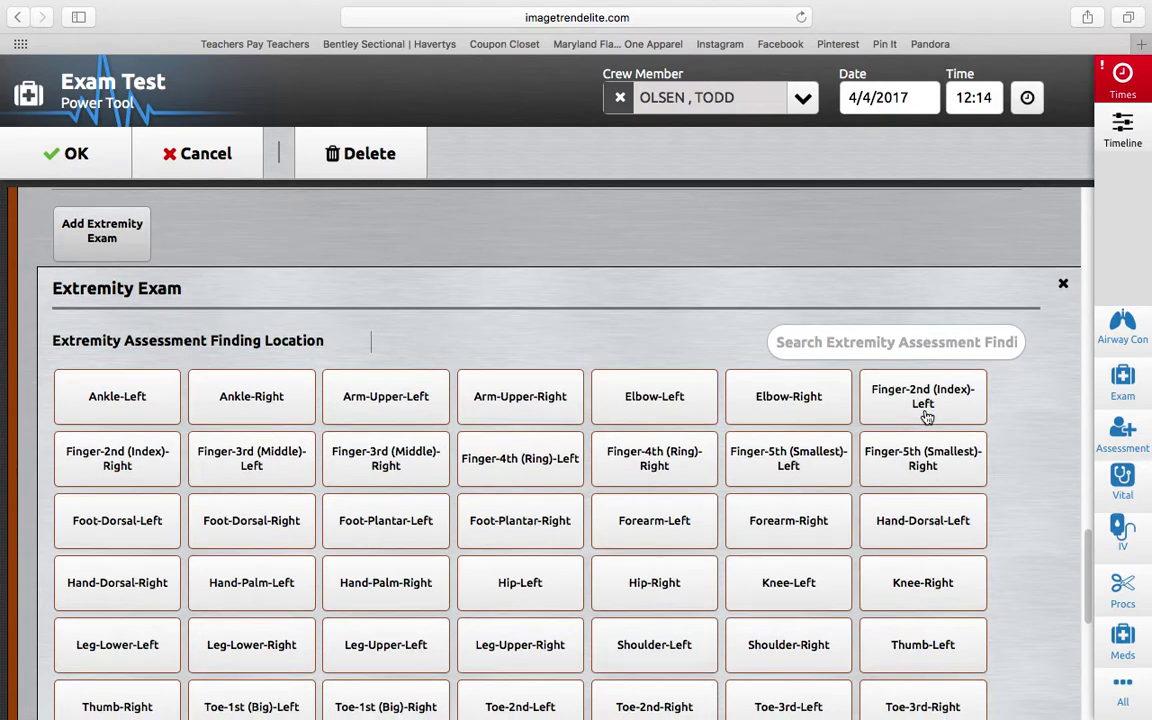
{"action": "left_click", "coordinate": [920, 524]}
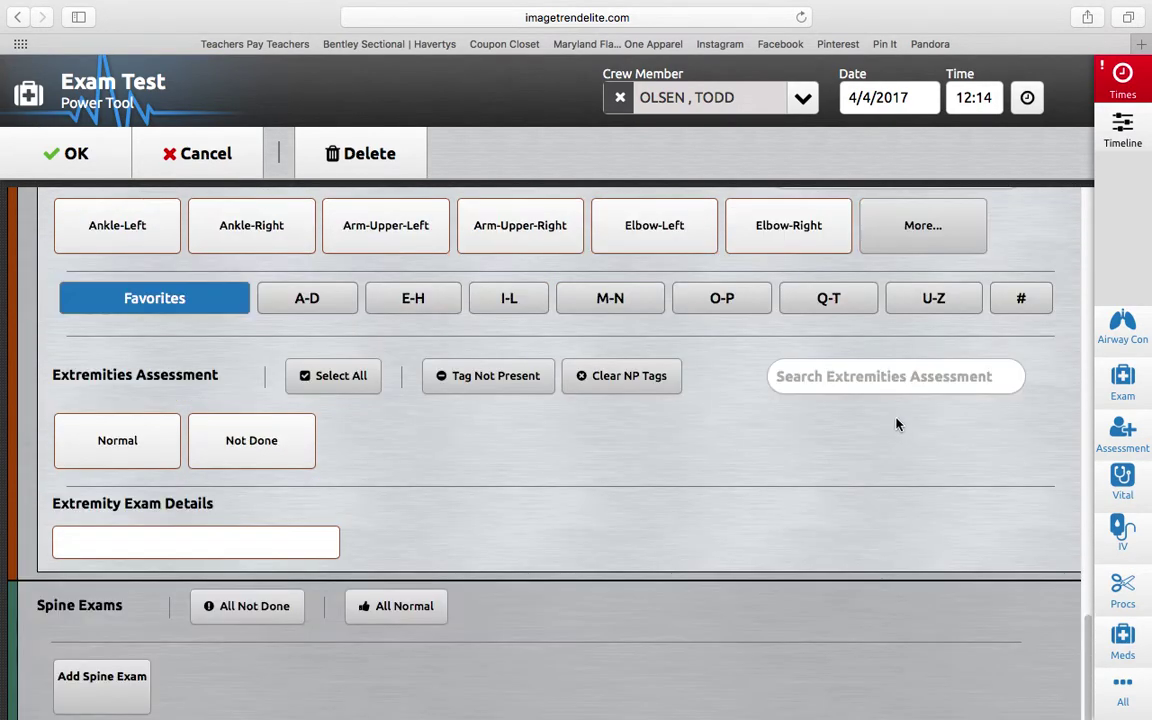
Record a Laceration at Ankle-Left in the extremity exam, leaving the exam details blank.
{"action": "left_click", "coordinate": [105, 230]}
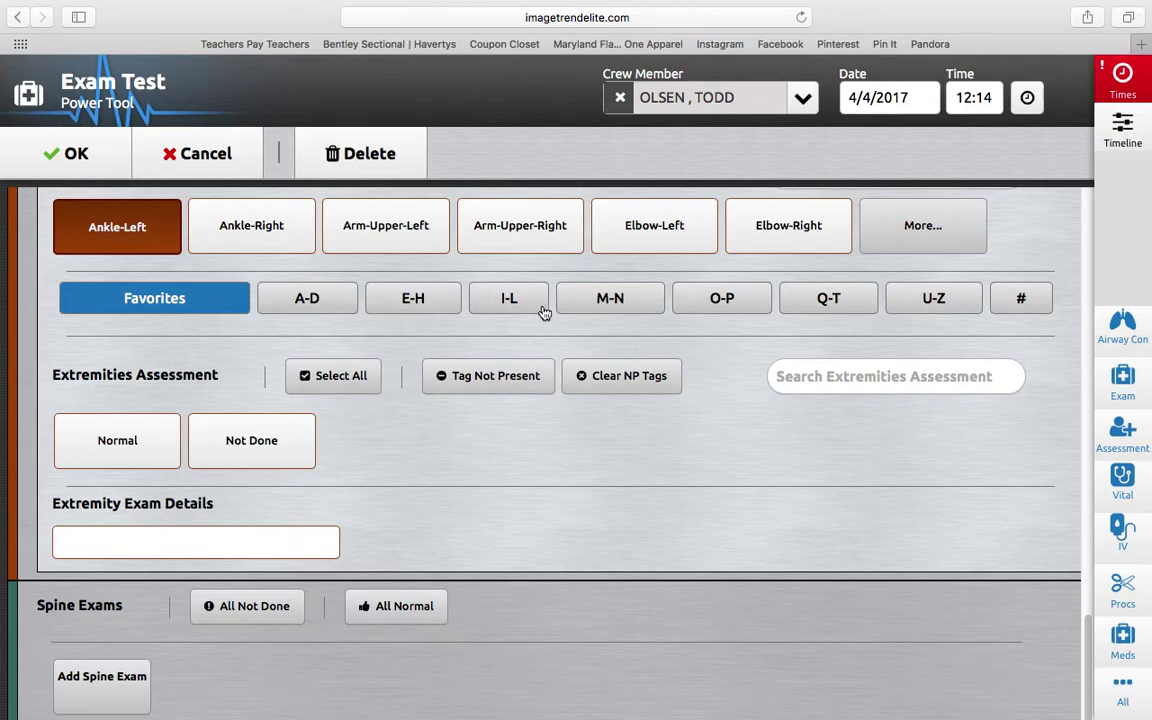
{"action": "left_click", "coordinate": [495, 290]}
{"action": "left_click", "coordinate": [437, 458]}
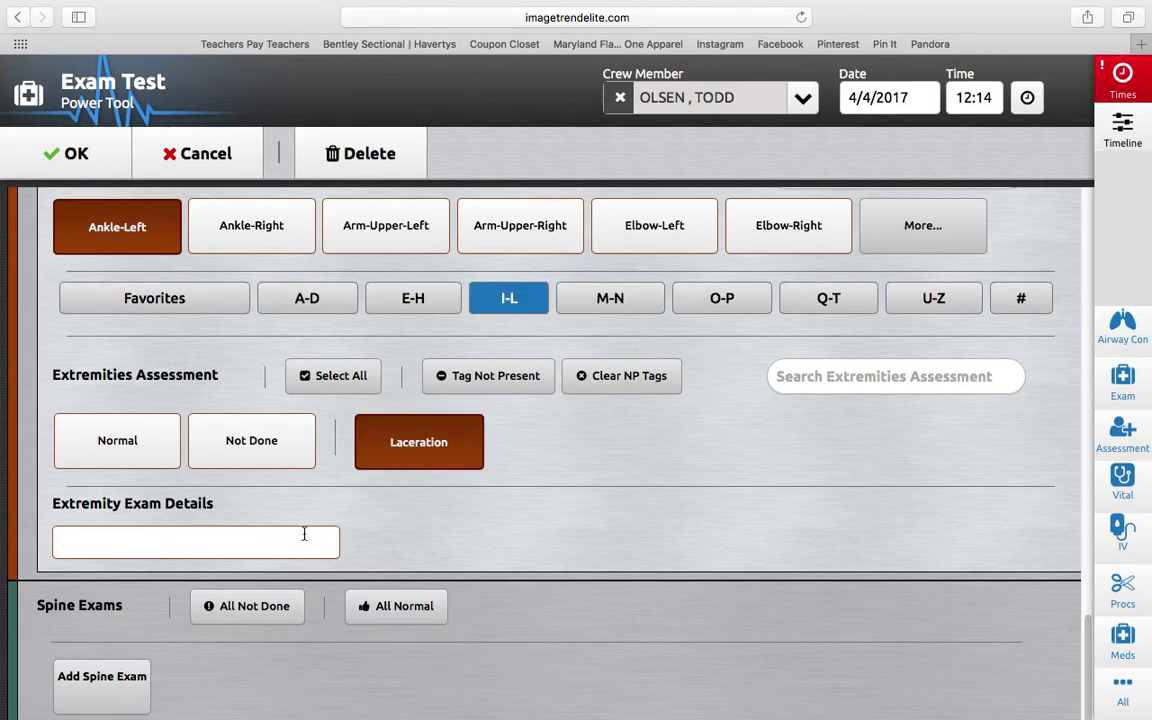
{"action": "left_click", "coordinate": [152, 548]}
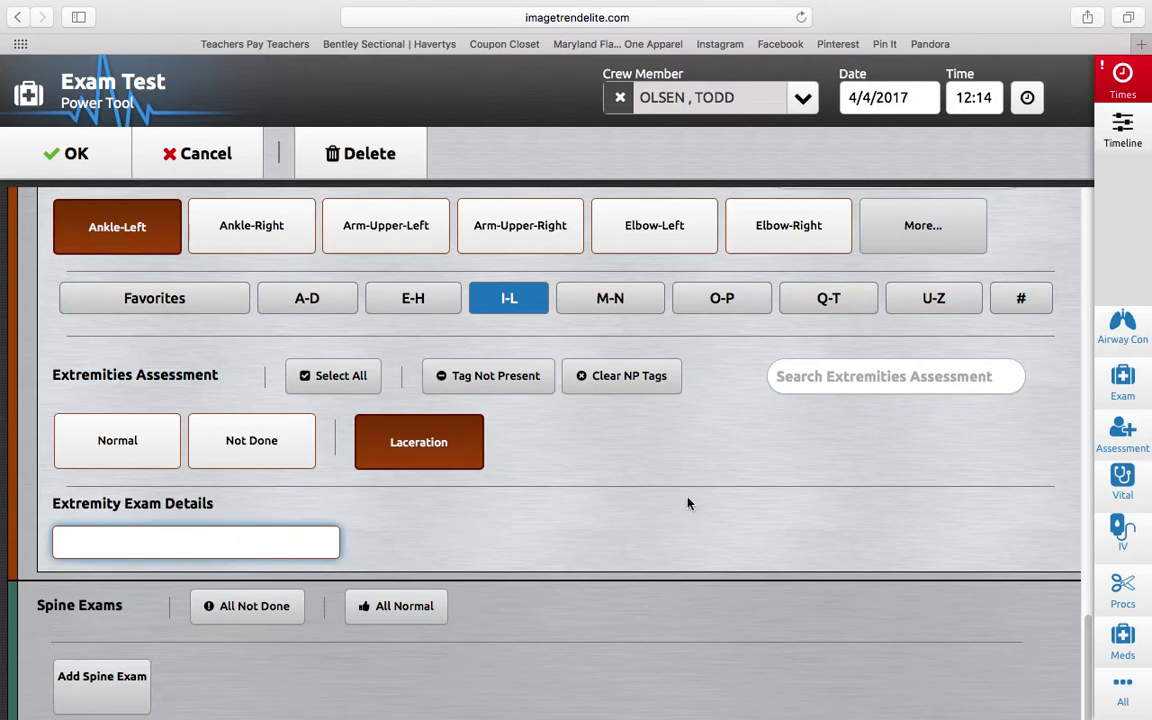
Add a second extremity exam recording a Laceration at Arm-Upper-Right, with its exam details left blank.
{"action": "scroll", "coordinate": [650, 480], "scroll_direction": "up", "scroll_amount": 1}
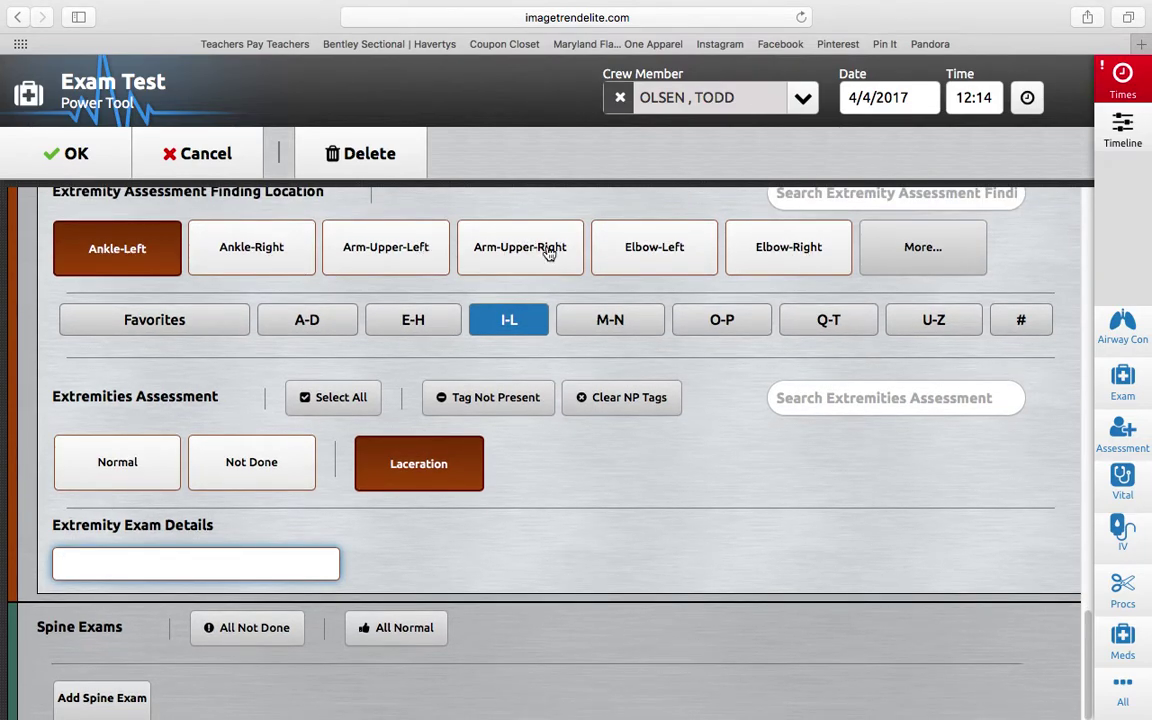
{"action": "scroll", "coordinate": [548, 253], "scroll_direction": "up", "scroll_amount": 3}
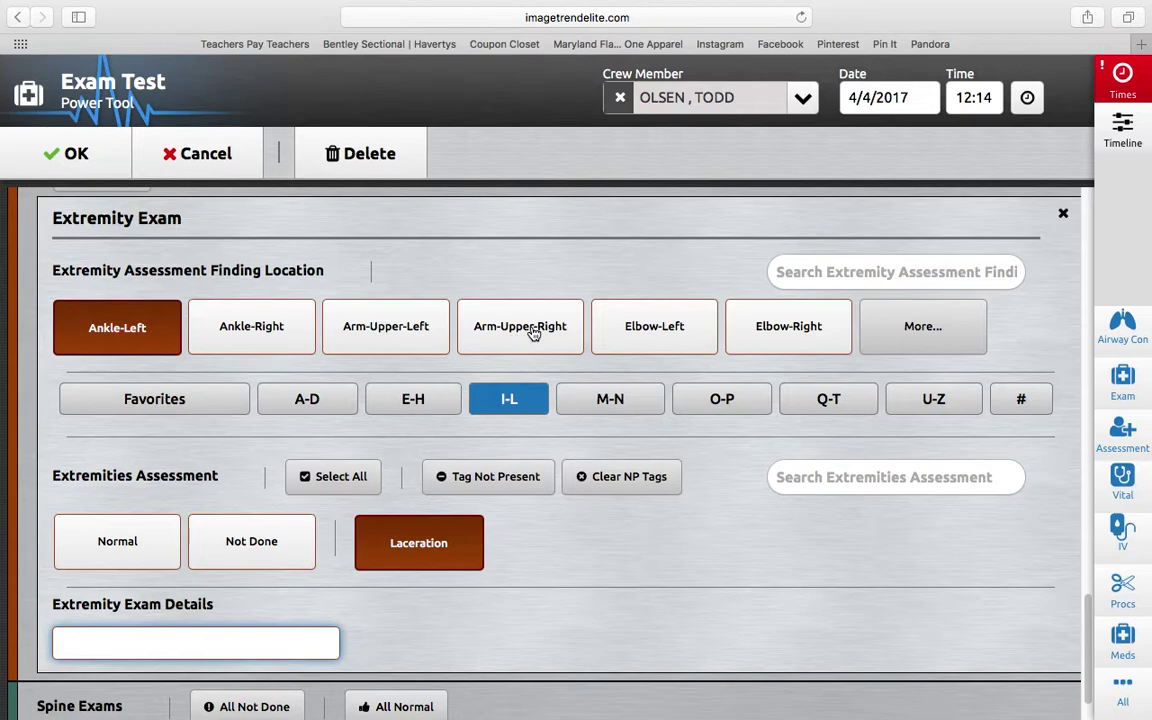
{"action": "scroll", "coordinate": [525, 337], "scroll_direction": "up", "scroll_amount": 1}
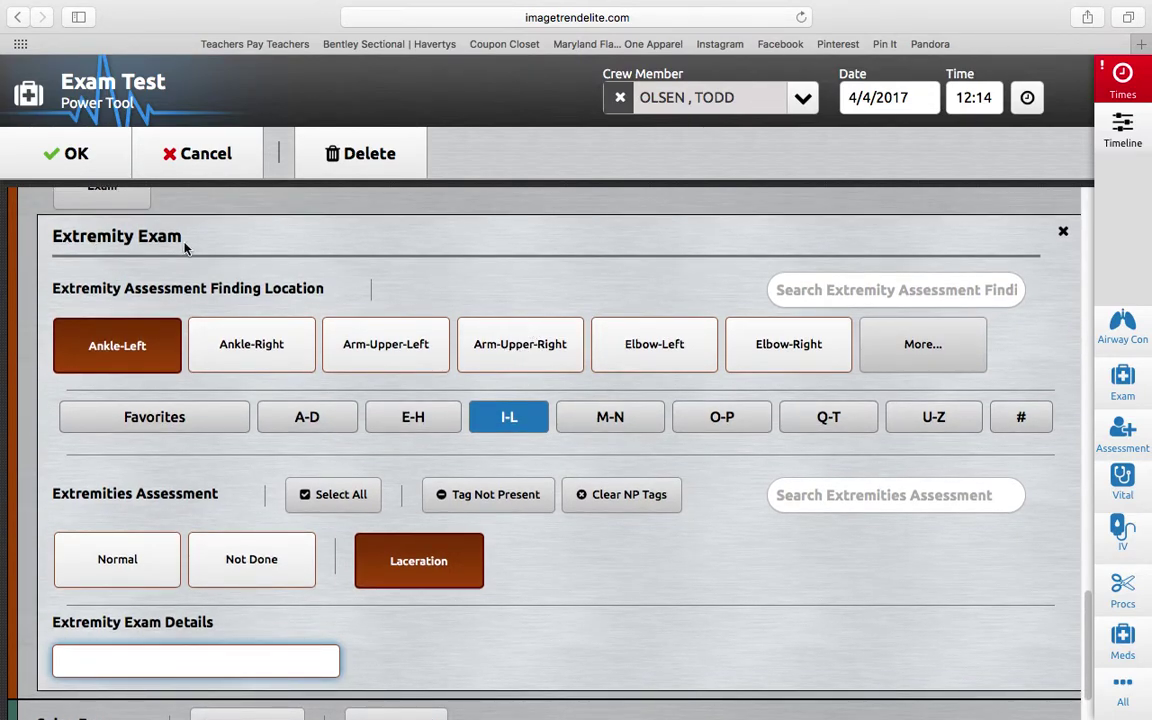
{"action": "scroll", "coordinate": [239, 272], "scroll_direction": "up", "scroll_amount": 1}
{"action": "scroll", "coordinate": [153, 234], "scroll_direction": "up", "scroll_amount": 2}
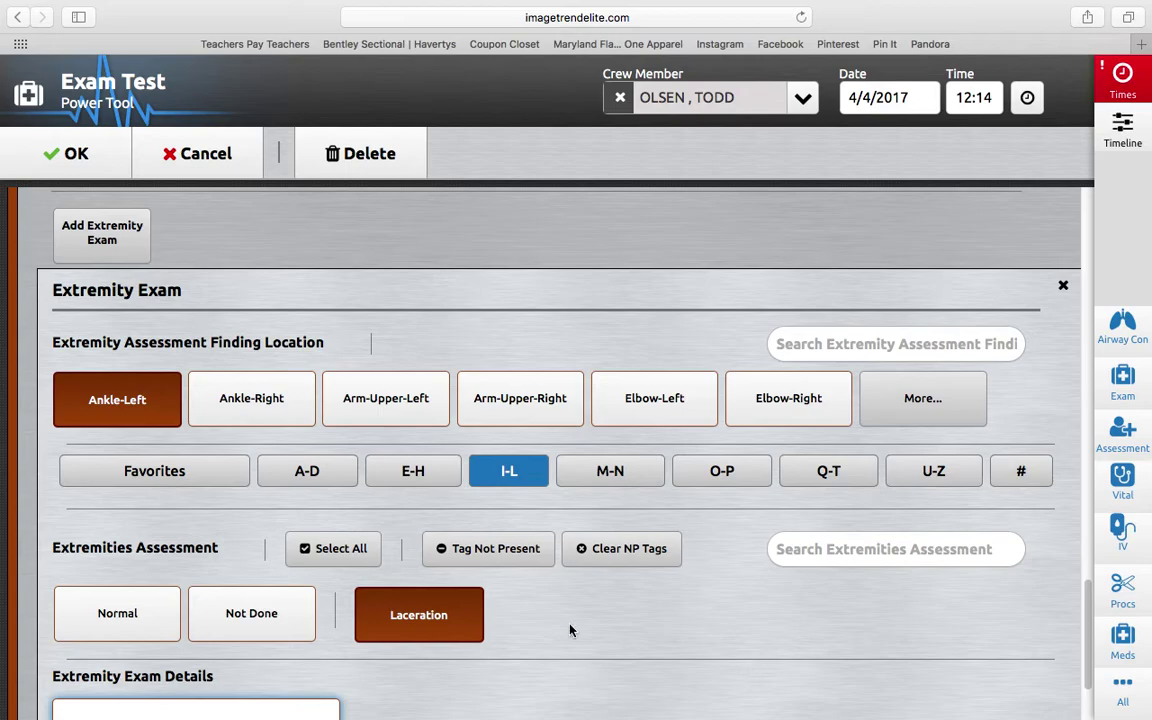
{"action": "scroll", "coordinate": [200, 335], "scroll_direction": "down", "scroll_amount": 1}
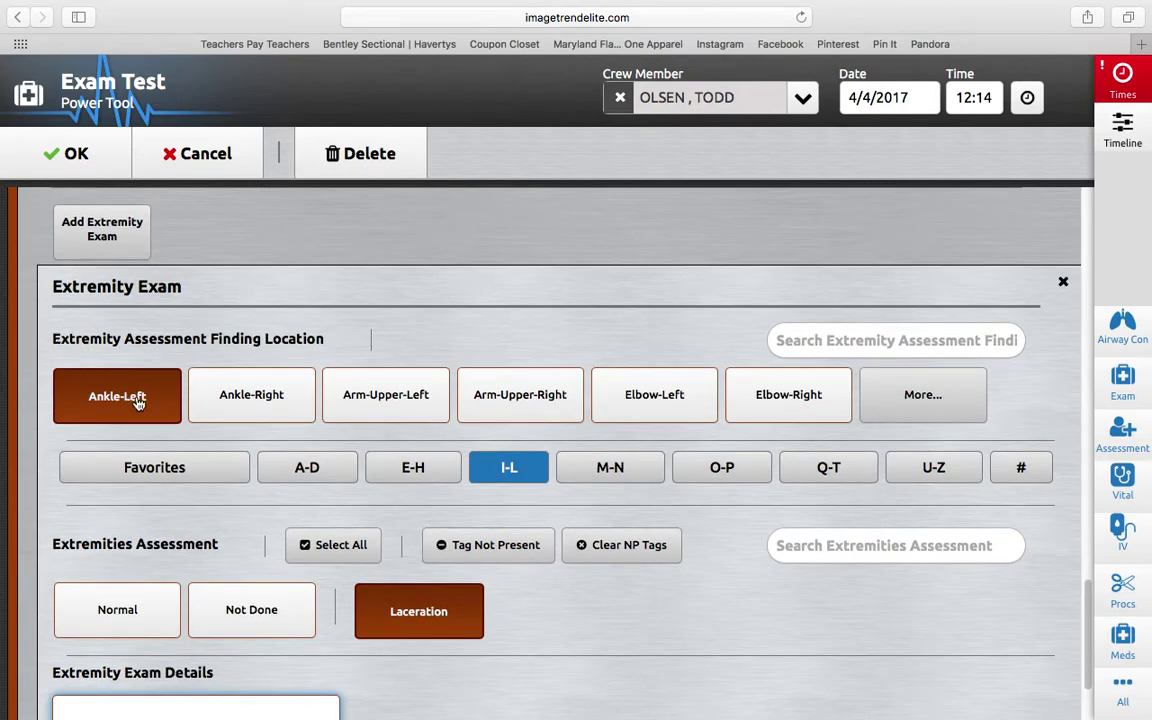
{"action": "left_click", "coordinate": [99, 230]}
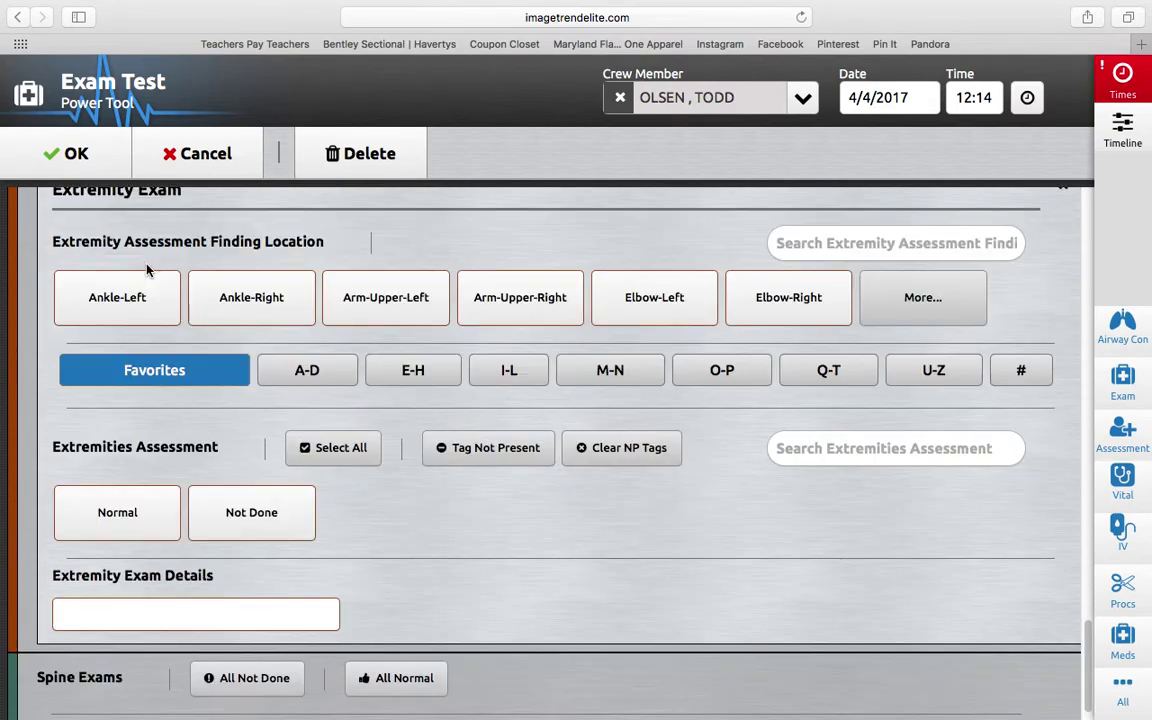
{"action": "left_click", "coordinate": [504, 308]}
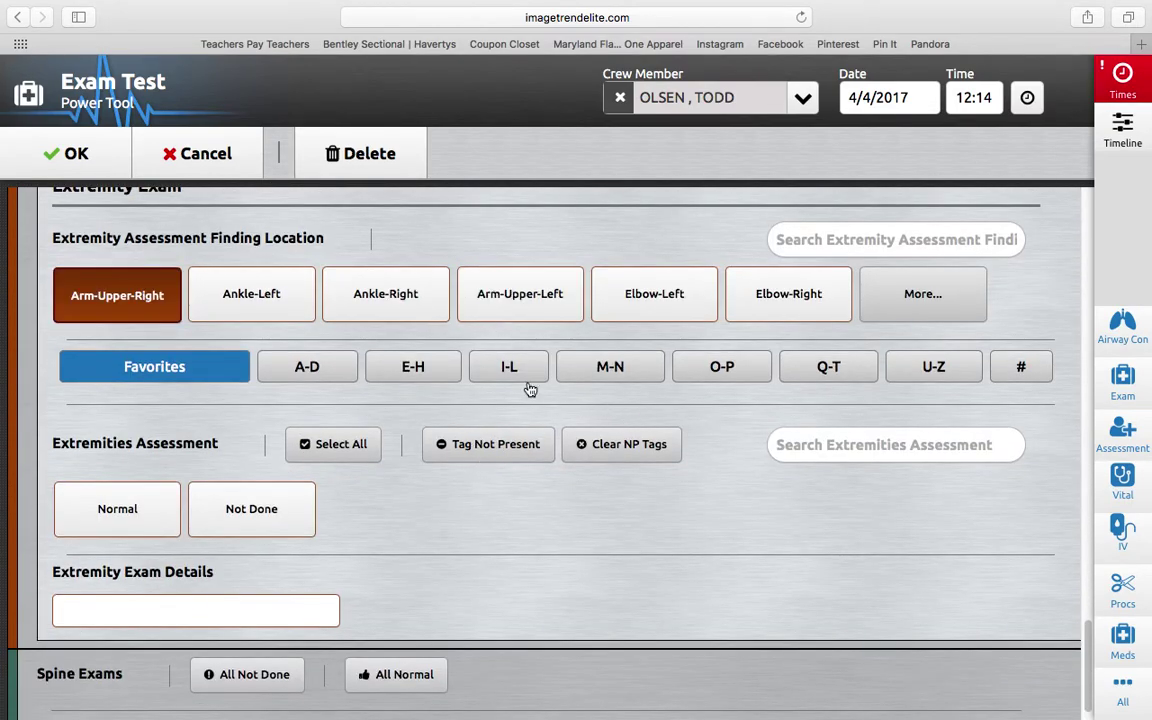
{"action": "left_click", "coordinate": [511, 370]}
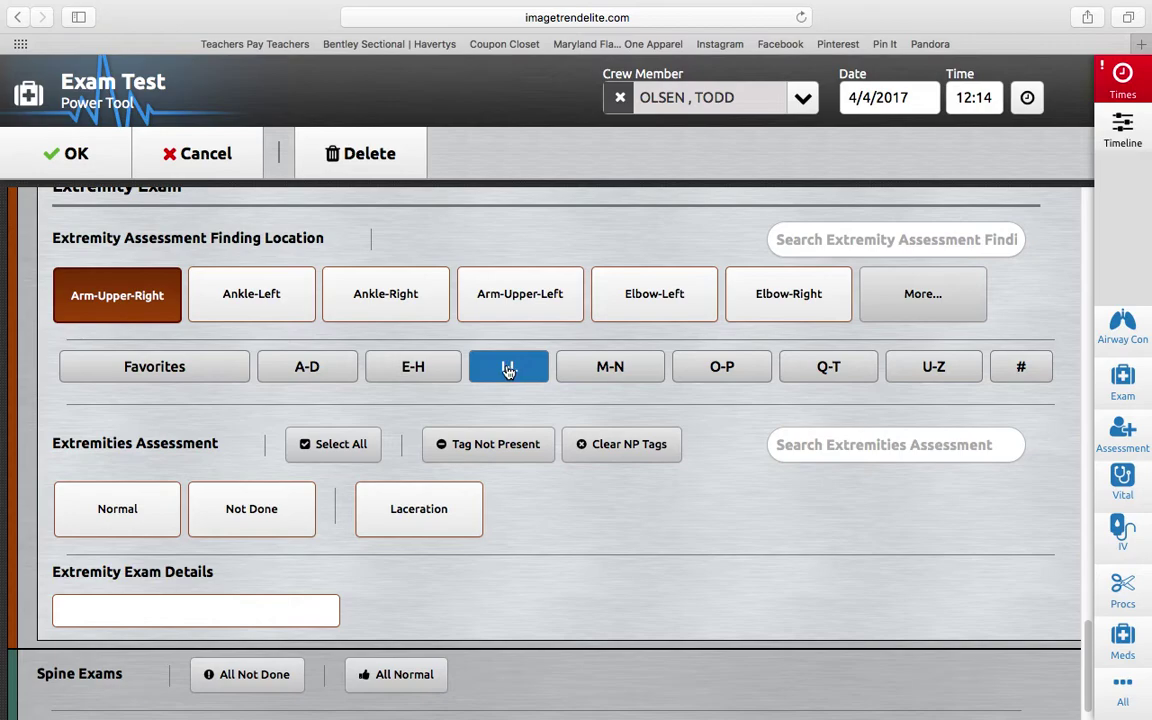
{"action": "left_click", "coordinate": [438, 520]}
{"action": "left_click", "coordinate": [252, 611]}
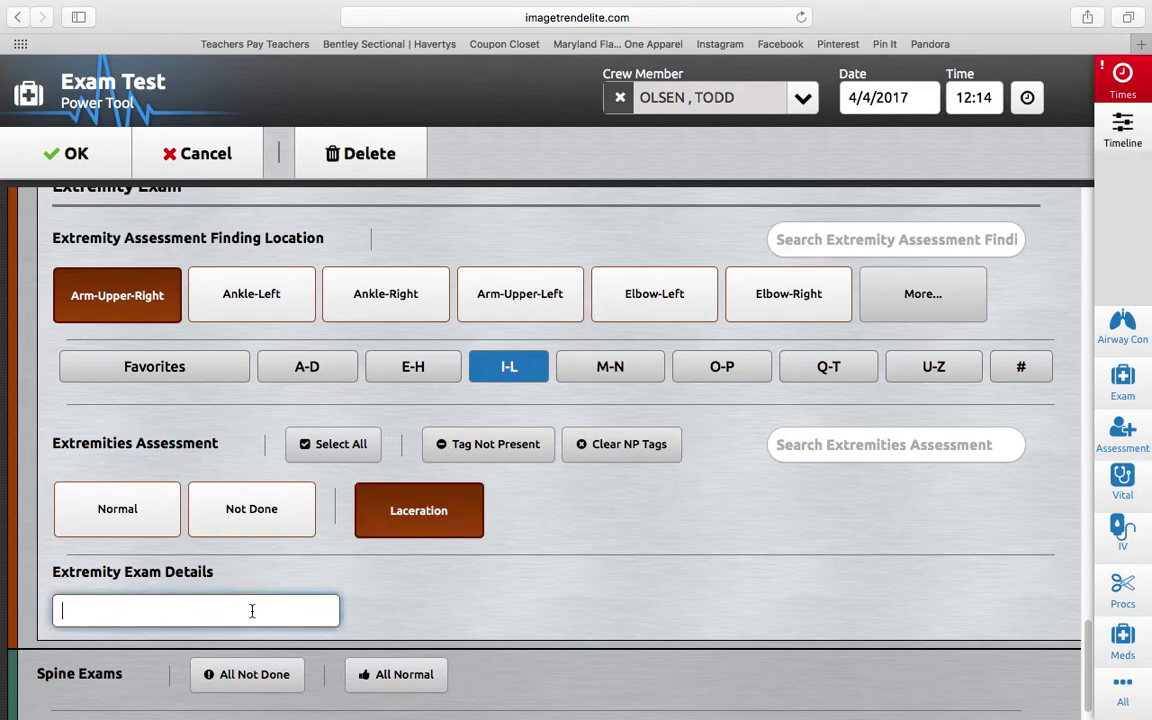
{"action": "left_click", "coordinate": [615, 516]}
{"action": "scroll", "coordinate": [363, 342], "scroll_direction": "up", "scroll_amount": 5}
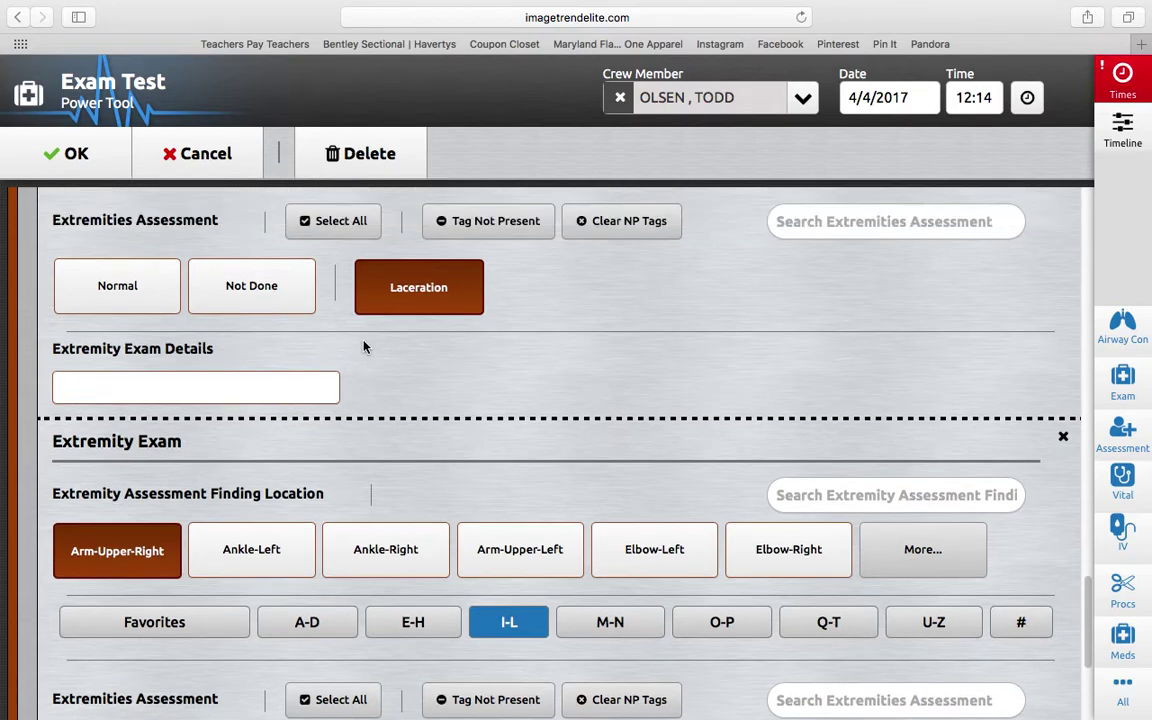
Add a spine exam and show its full list of back and spine assessment findings.
{"action": "scroll", "coordinate": [205, 313], "scroll_direction": "down", "scroll_amount": 10}
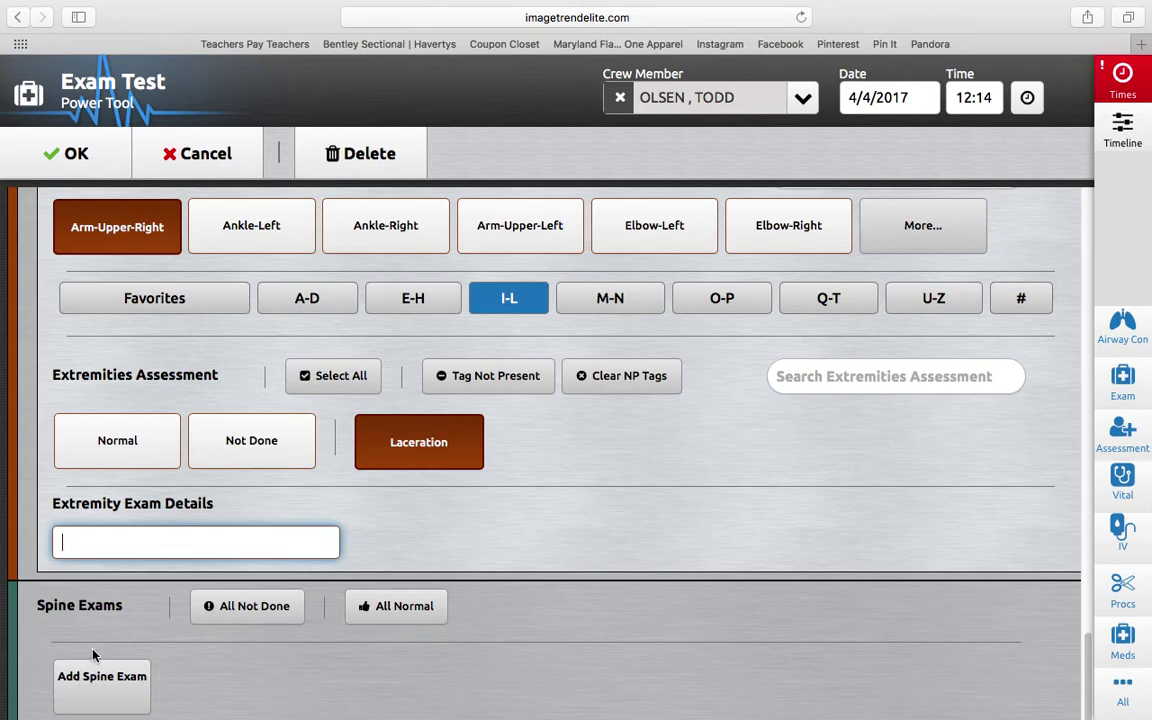
{"action": "left_click", "coordinate": [98, 679]}
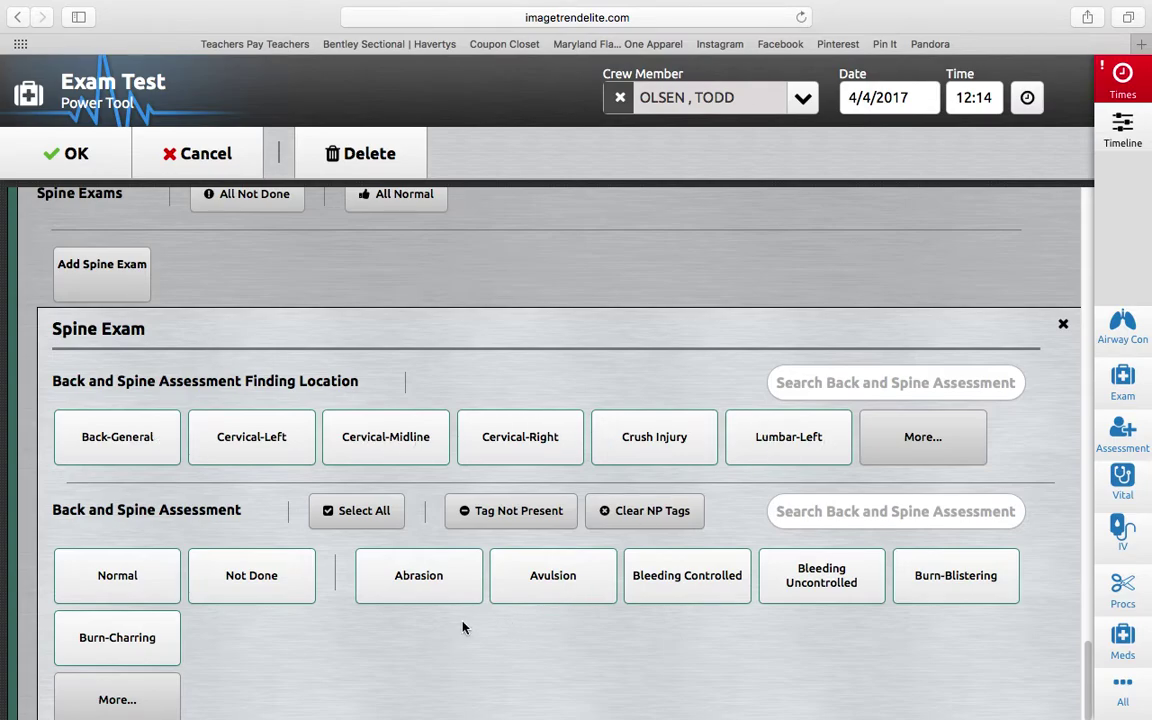
{"action": "left_click", "coordinate": [165, 689]}
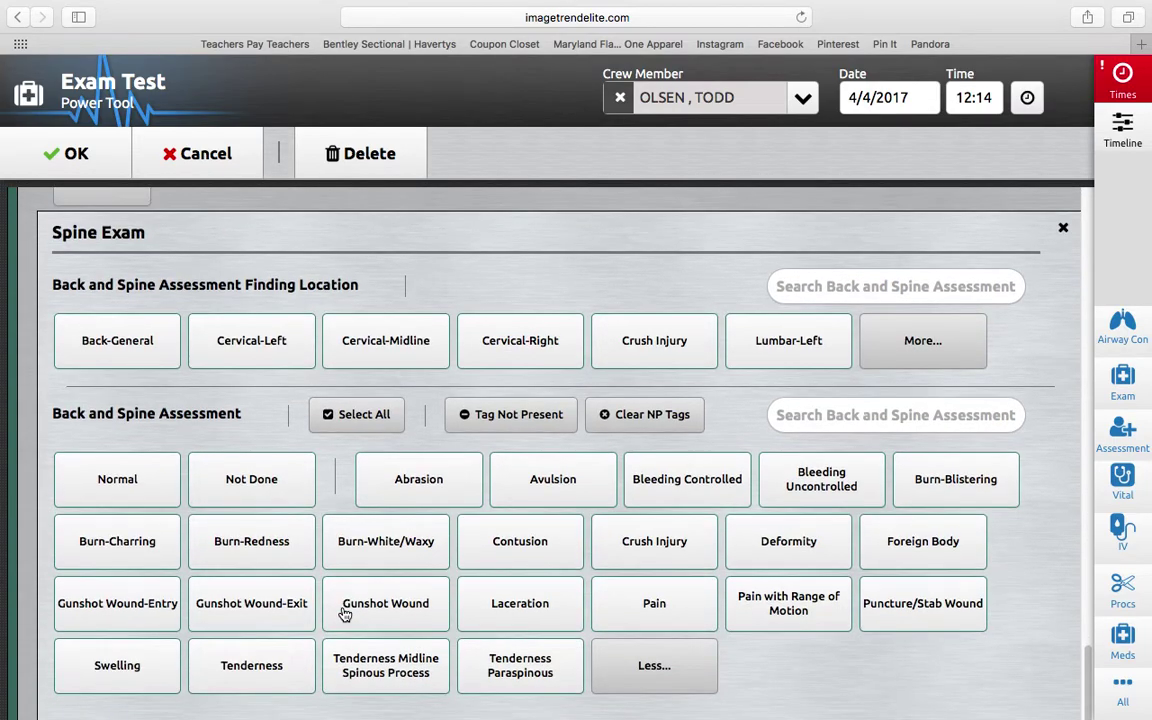
Delete the second extremity exam, the one located at Arm-Upper-Right.
{"action": "scroll", "coordinate": [346, 606], "scroll_direction": "up", "scroll_amount": 10}
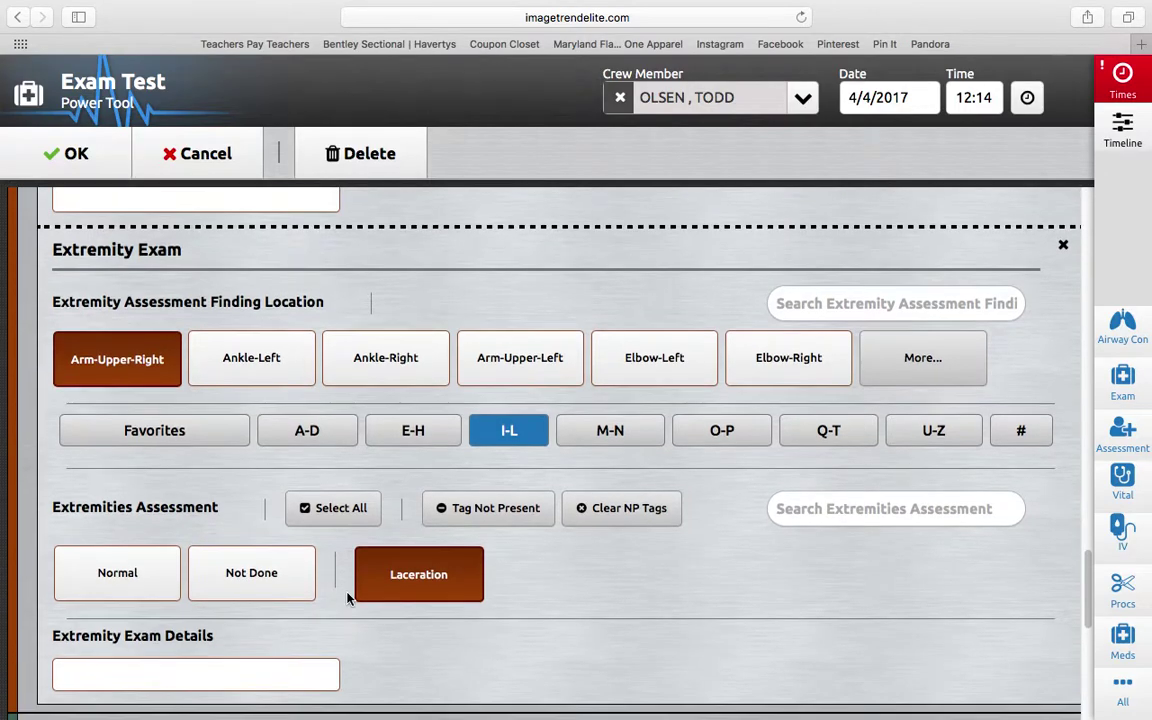
{"action": "left_click", "coordinate": [1063, 247]}
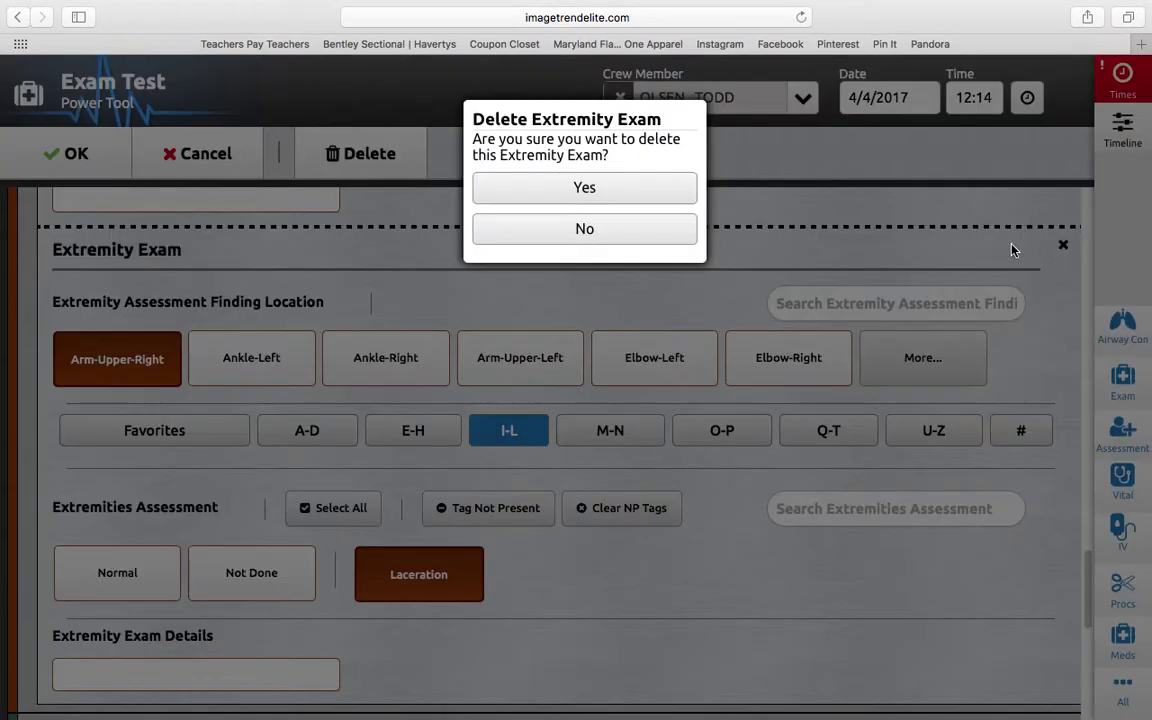
{"action": "left_click", "coordinate": [620, 192]}
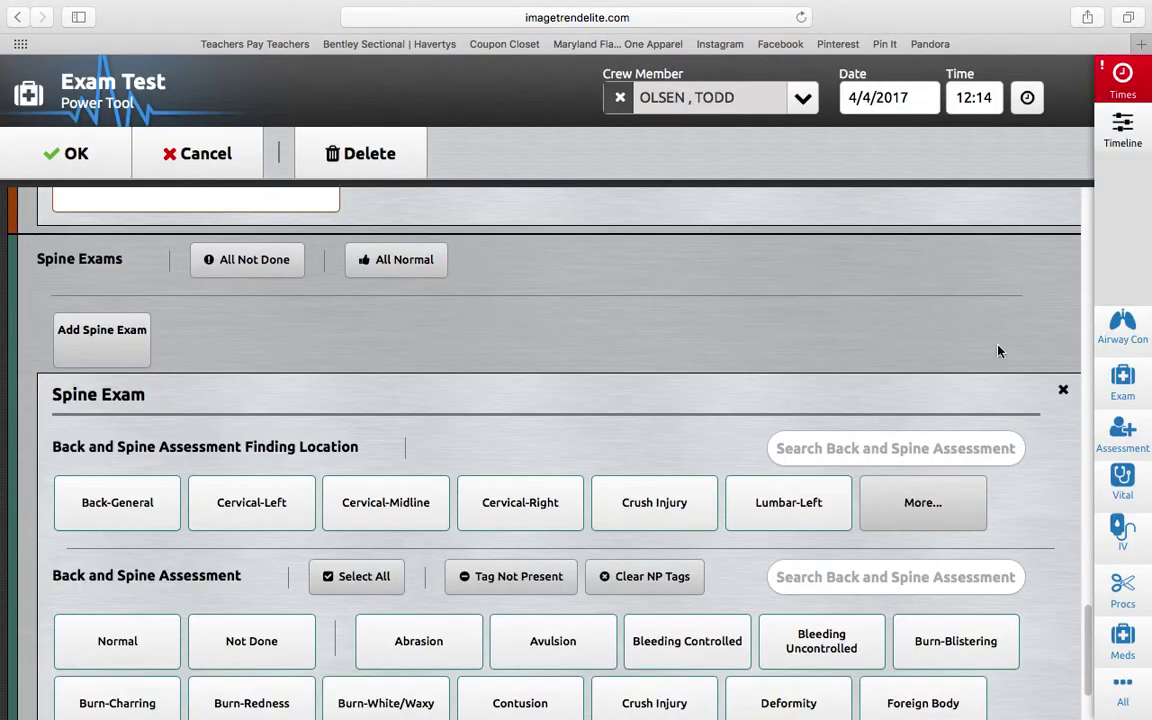
Accept the exam entries and open the report's Activities page.
{"action": "scroll", "coordinate": [997, 351], "scroll_direction": "up", "scroll_amount": 10}
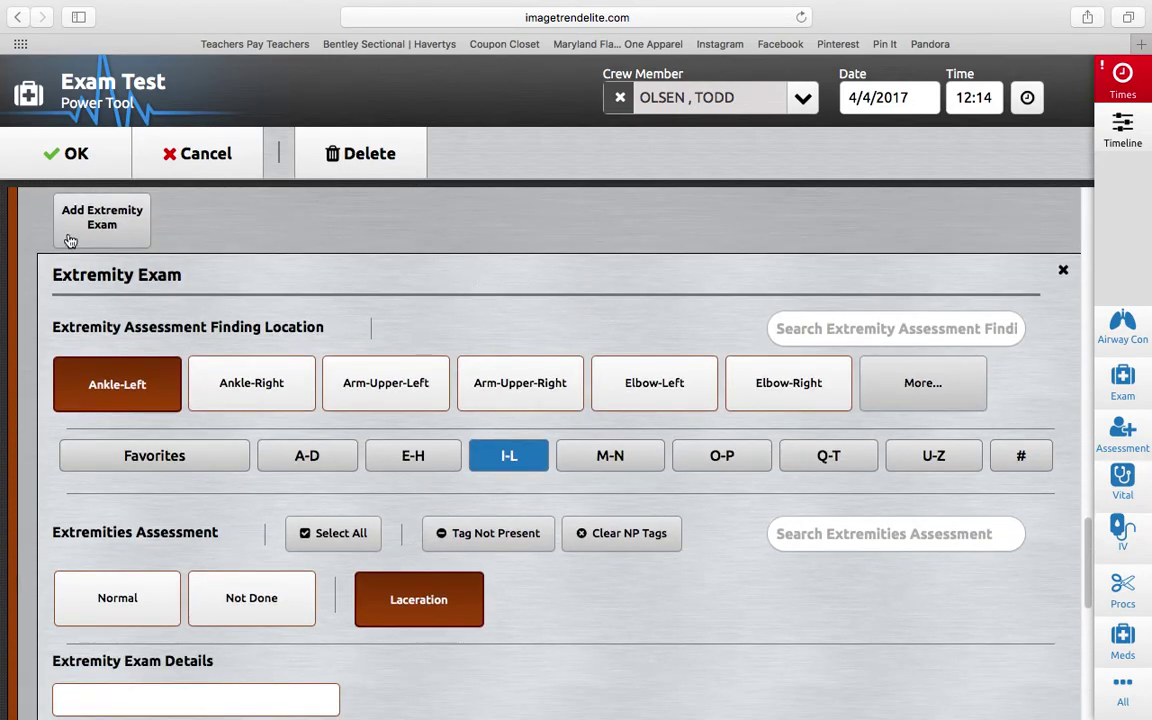
{"action": "left_click", "coordinate": [68, 150]}
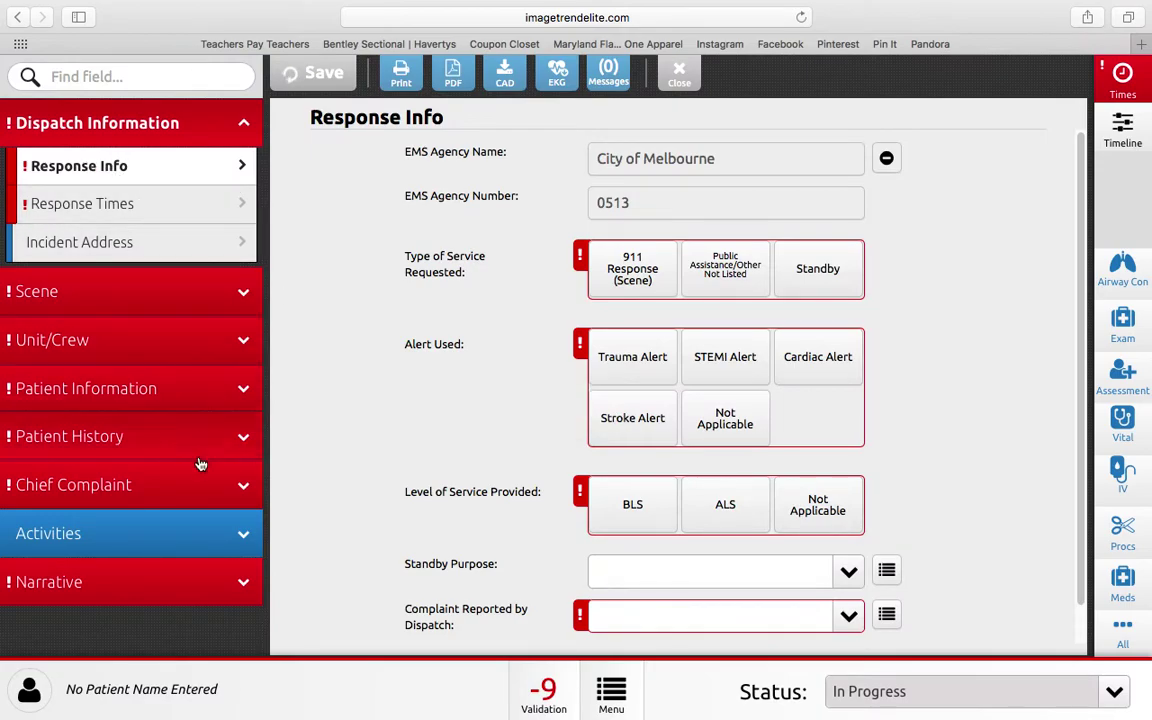
{"action": "left_click", "coordinate": [128, 543]}
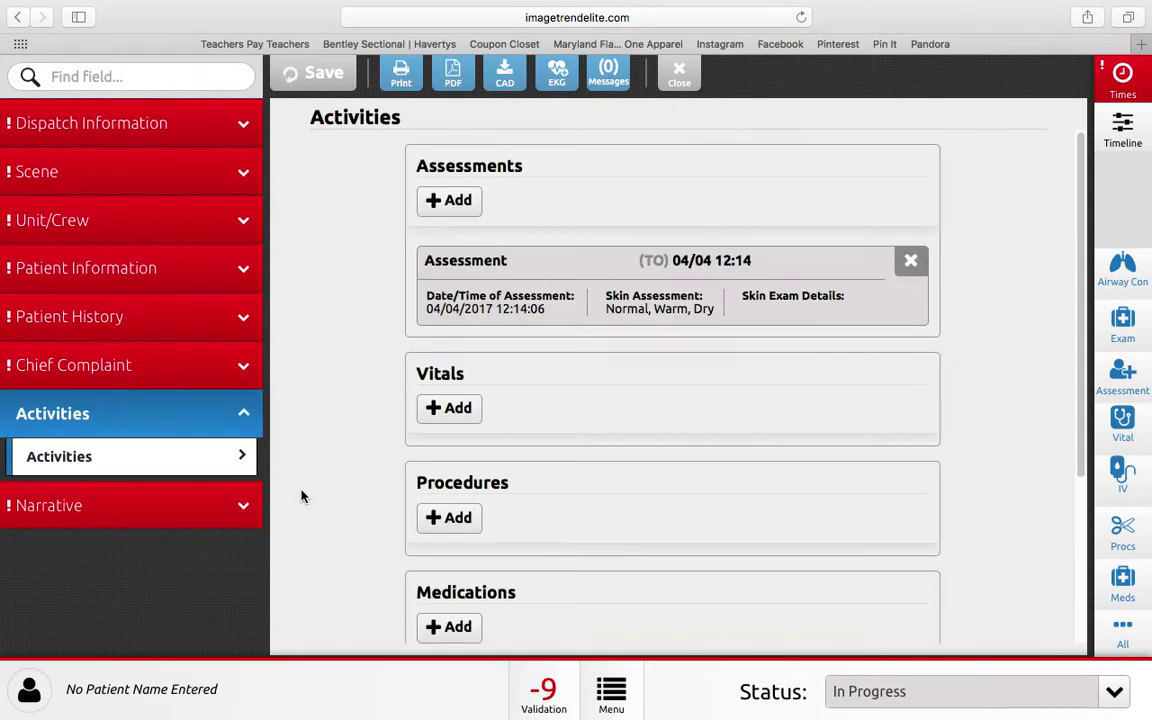
{"action": "left_click", "coordinate": [566, 274]}
{"action": "left_click", "coordinate": [572, 118]}
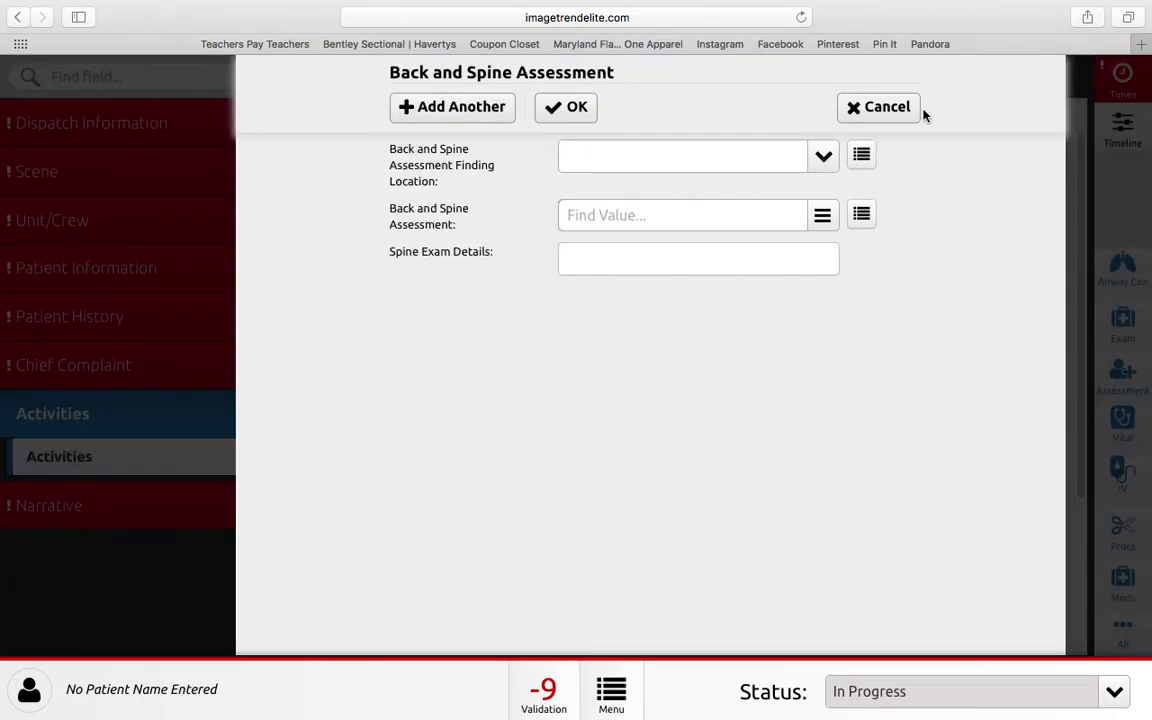
{"action": "left_click", "coordinate": [589, 115]}
{"action": "left_click", "coordinate": [589, 115]}
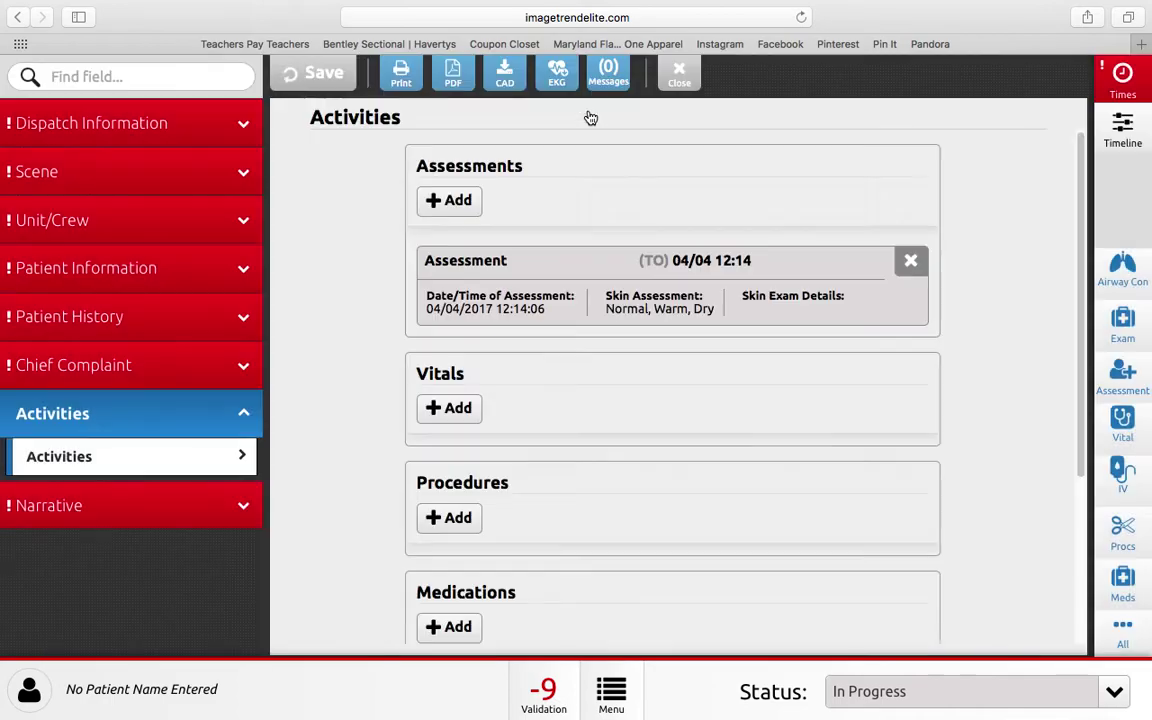
Open the recorded assessment and examine the findings carried over from the exam for each body area, from skin through back and spine.
{"action": "left_click", "coordinate": [589, 260]}
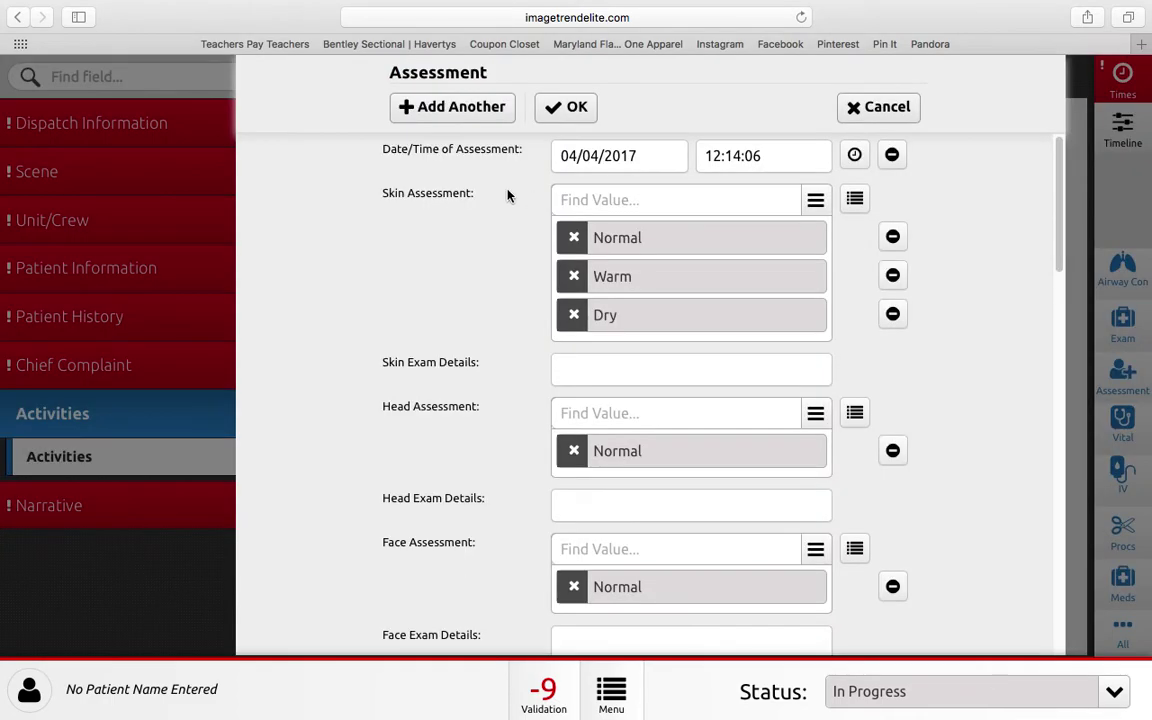
{"action": "scroll", "coordinate": [508, 194], "scroll_direction": "down", "scroll_amount": 3}
{"action": "scroll", "coordinate": [508, 194], "scroll_direction": "up", "scroll_amount": 3}
{"action": "scroll", "coordinate": [507, 260], "scroll_direction": "down", "scroll_amount": 1}
{"action": "scroll", "coordinate": [507, 260], "scroll_direction": "down", "scroll_amount": 3}
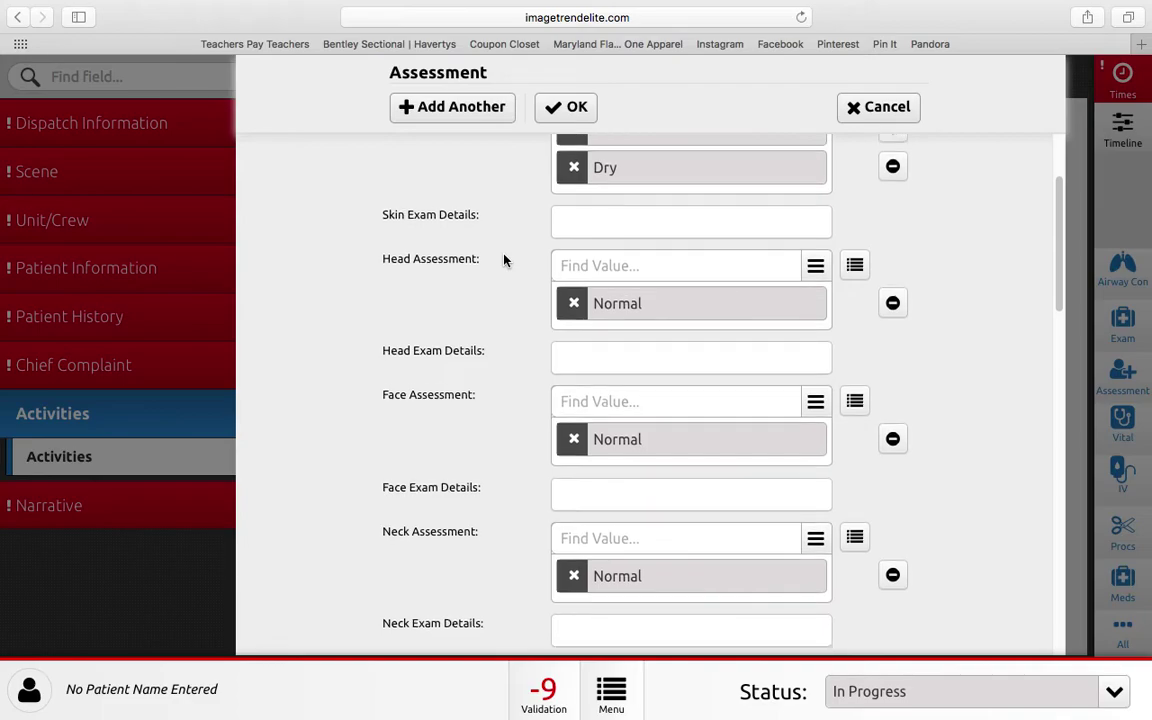
{"action": "scroll", "coordinate": [506, 260], "scroll_direction": "down", "scroll_amount": 7}
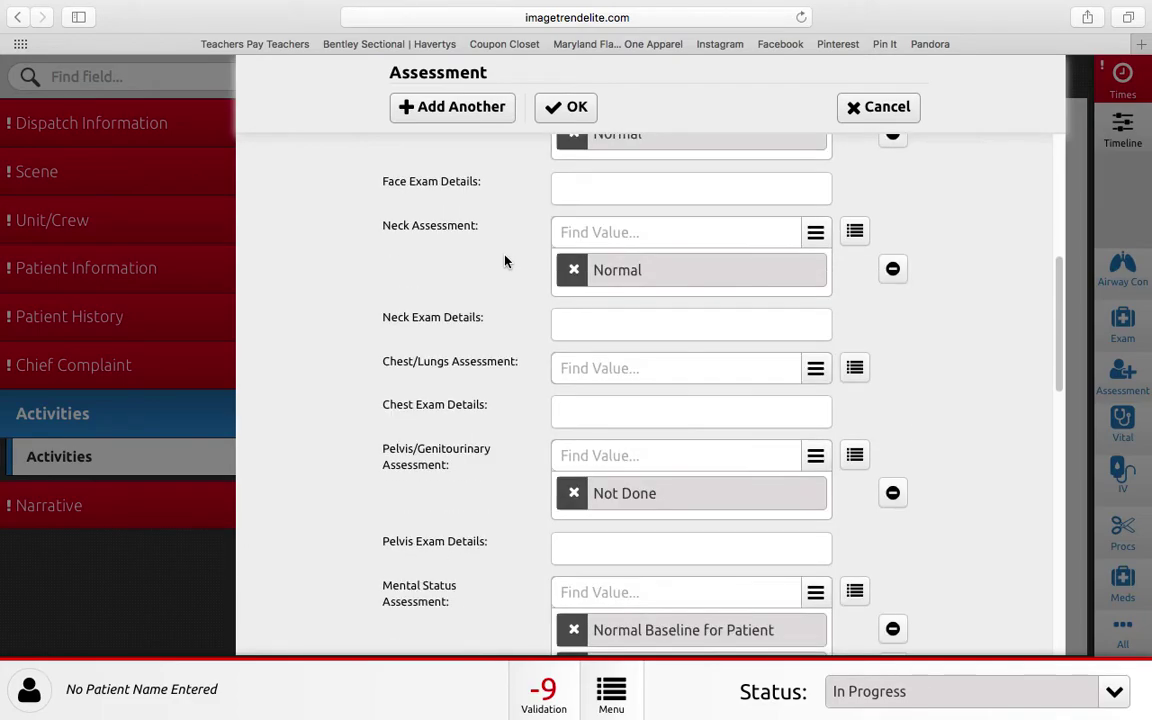
{"action": "scroll", "coordinate": [565, 328], "scroll_direction": "up", "scroll_amount": 1}
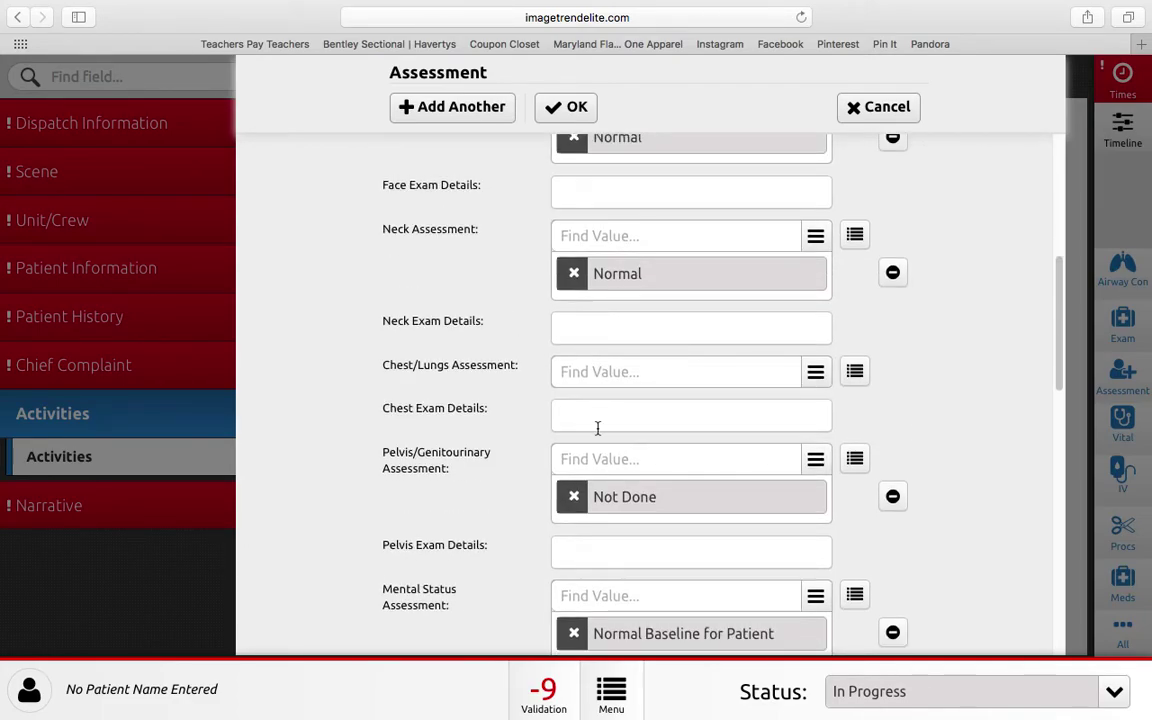
{"action": "scroll", "coordinate": [582, 400], "scroll_direction": "down", "scroll_amount": 3}
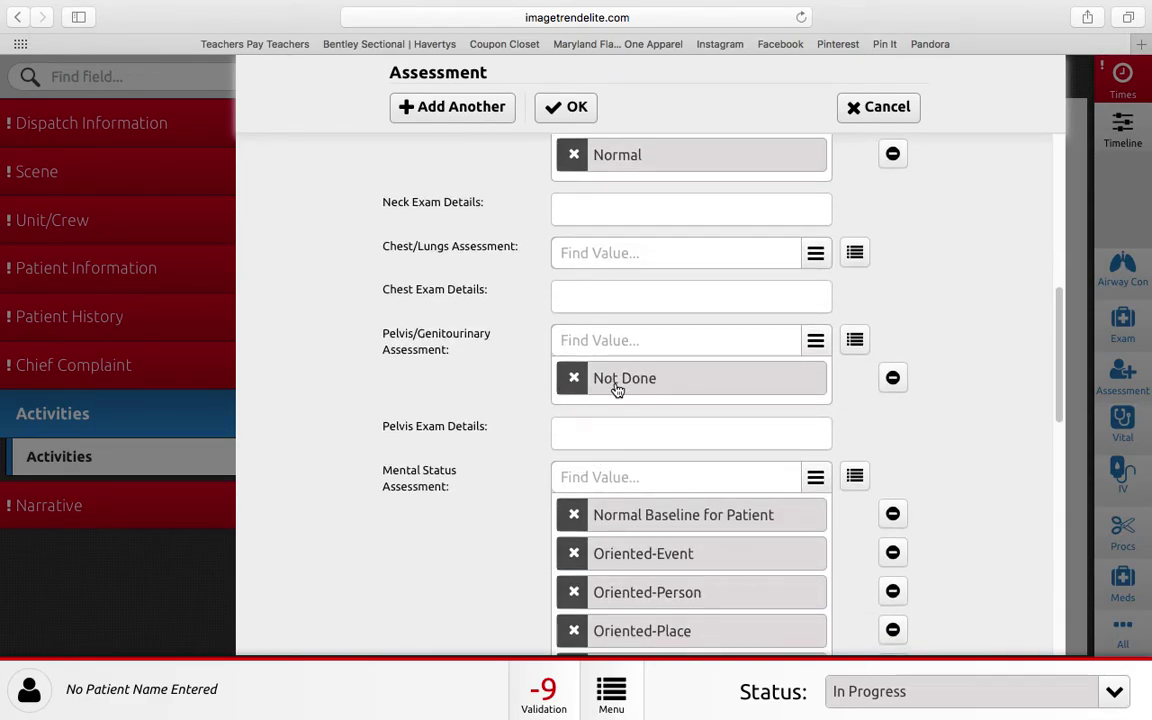
{"action": "scroll", "coordinate": [535, 347], "scroll_direction": "down", "scroll_amount": 10}
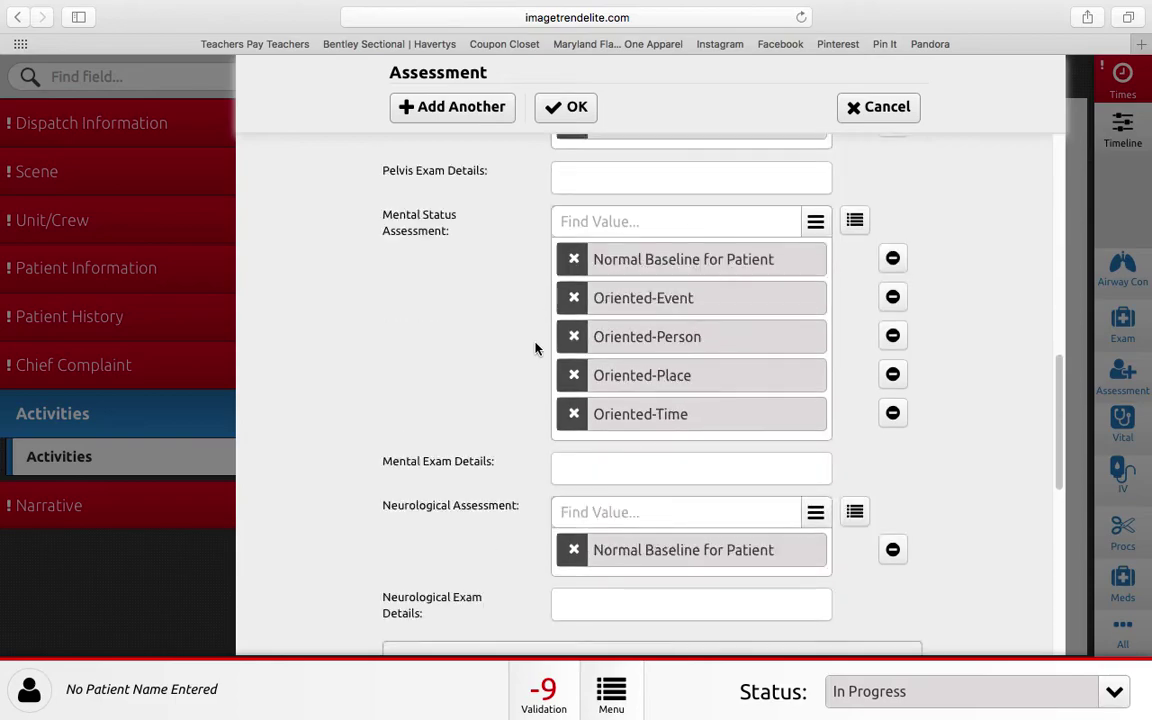
{"action": "scroll", "coordinate": [515, 412], "scroll_direction": "down", "scroll_amount": 3}
{"action": "scroll", "coordinate": [512, 415], "scroll_direction": "down", "scroll_amount": 2}
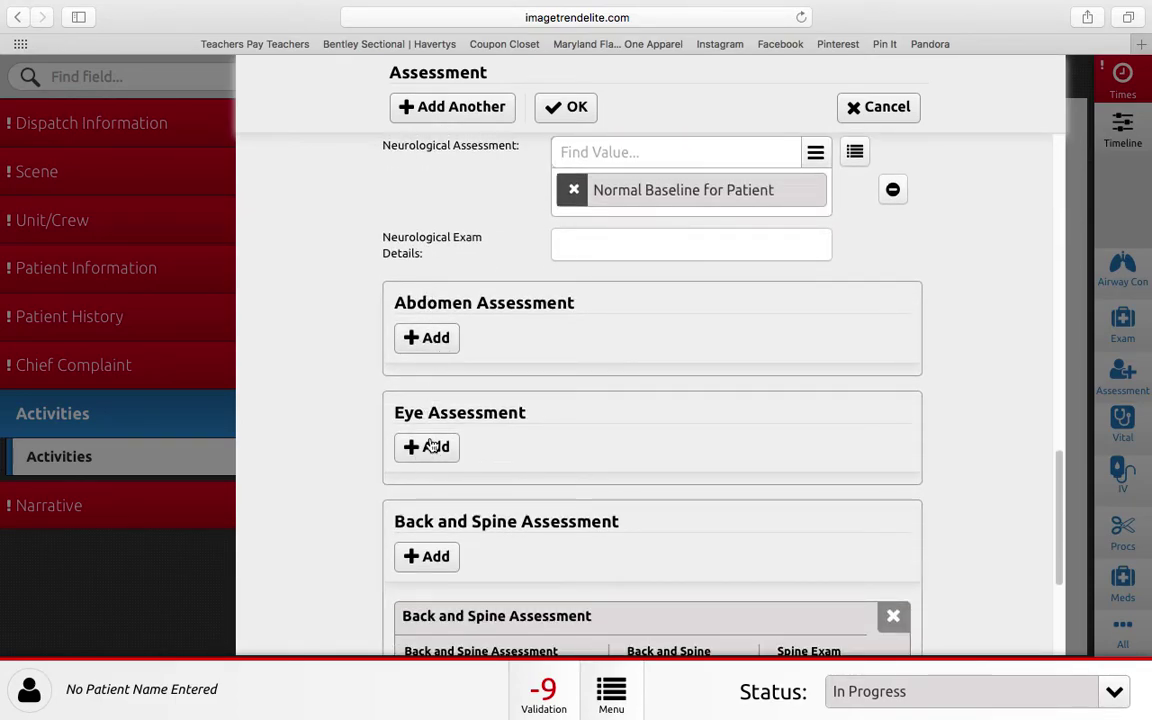
{"action": "scroll", "coordinate": [501, 401], "scroll_direction": "down", "scroll_amount": 1}
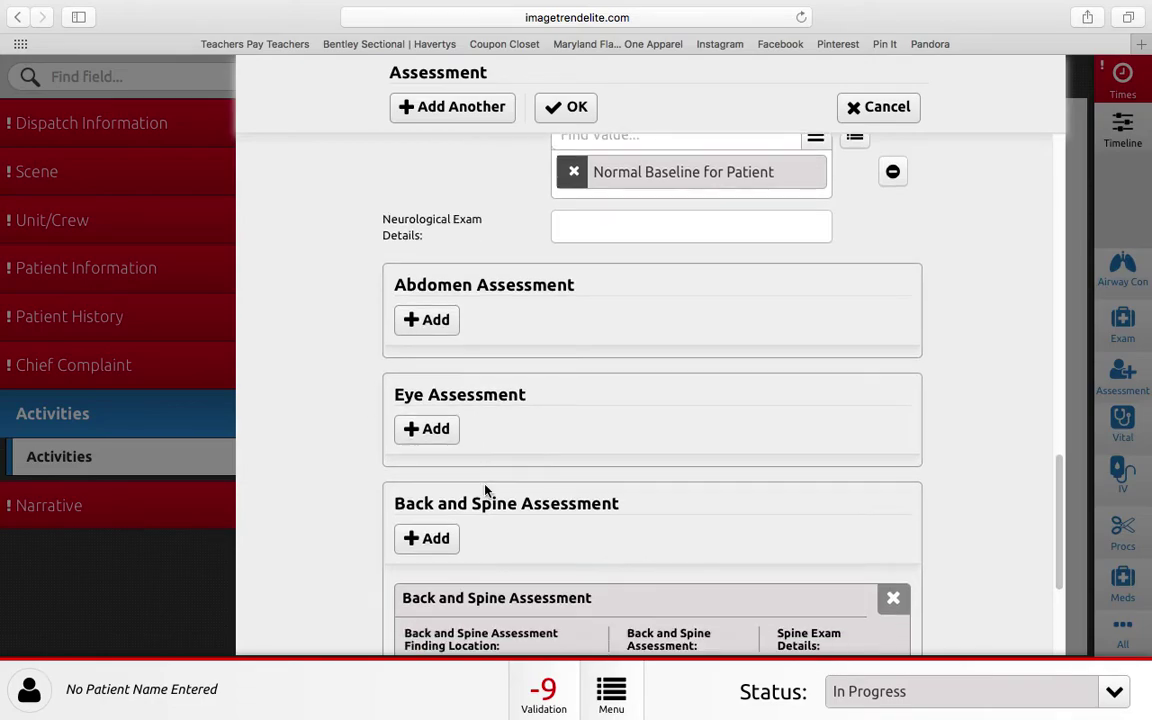
{"action": "scroll", "coordinate": [545, 473], "scroll_direction": "up", "scroll_amount": 10}
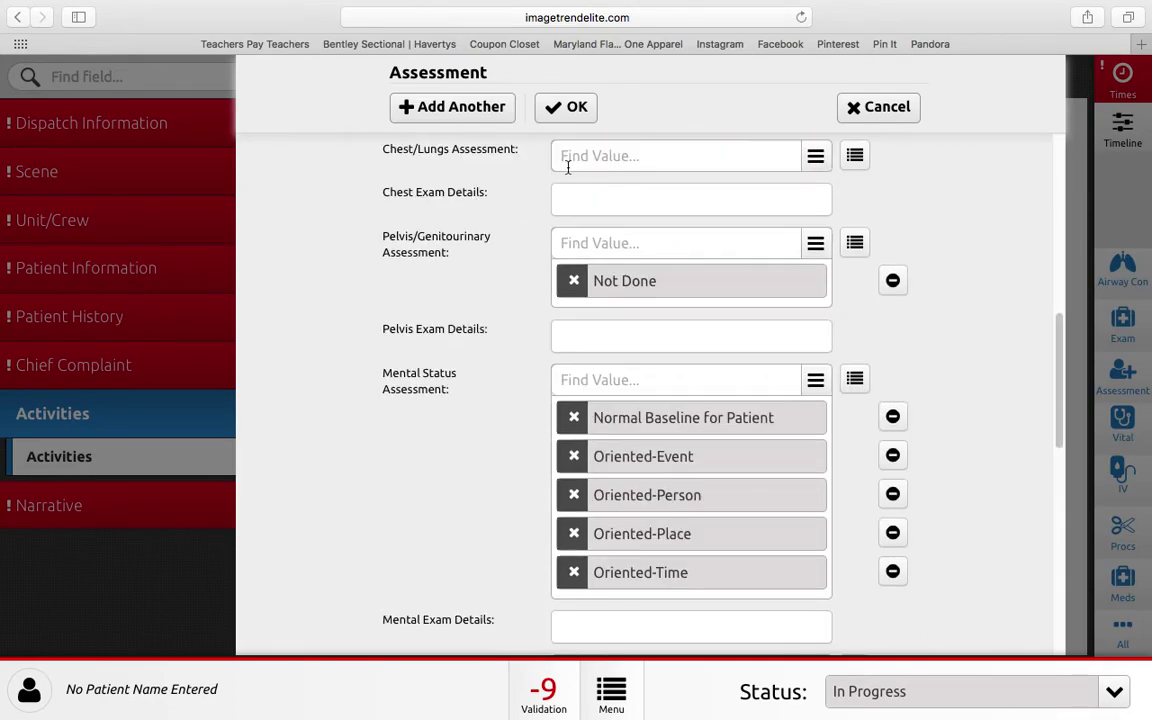
{"action": "left_click", "coordinate": [580, 110]}
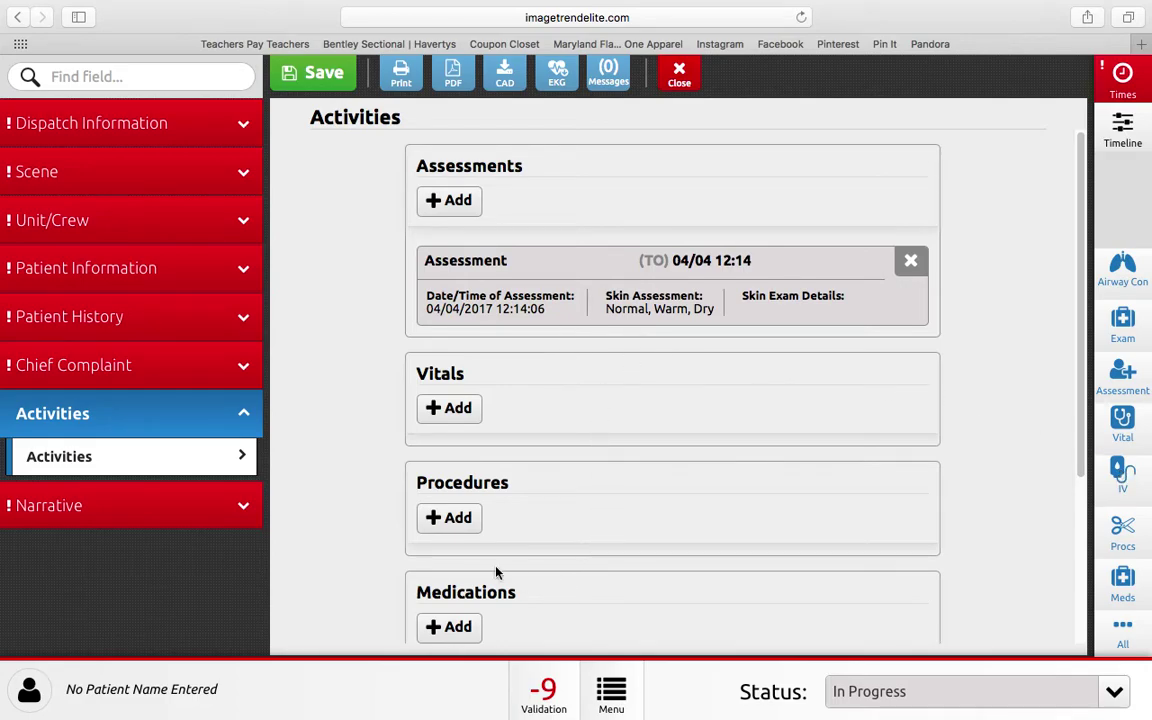
{"action": "scroll", "coordinate": [319, 383], "scroll_direction": "down", "scroll_amount": 2}
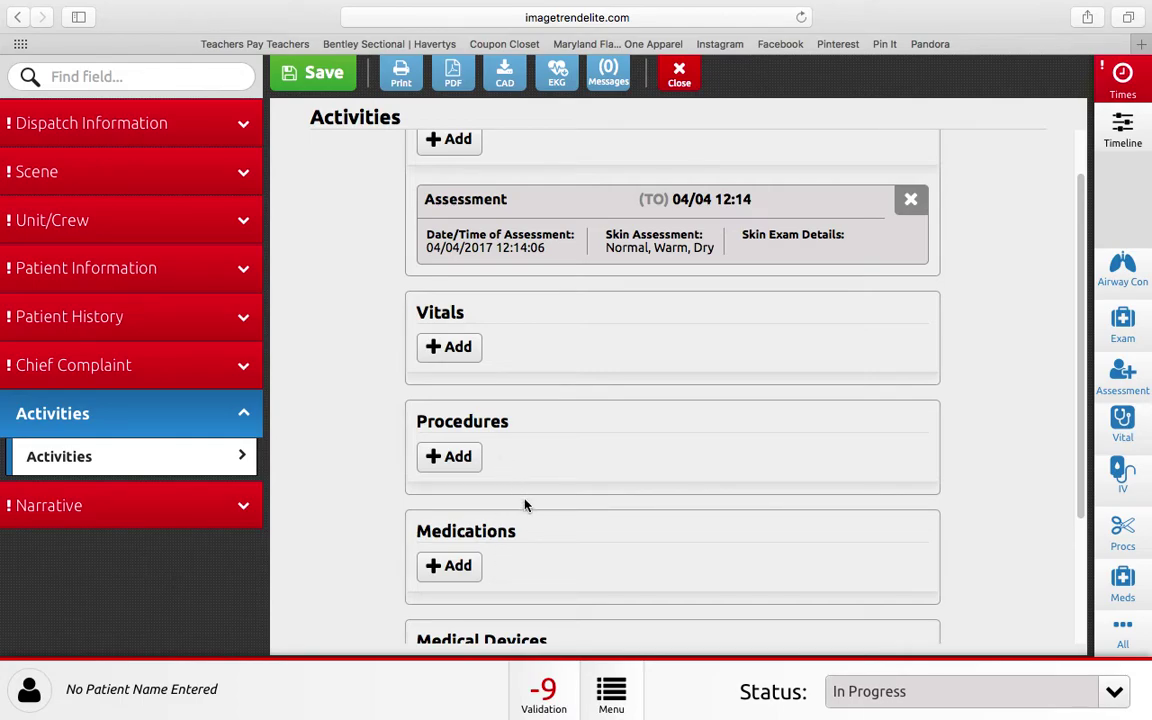
{"action": "scroll", "coordinate": [882, 483], "scroll_direction": "up", "scroll_amount": 1}
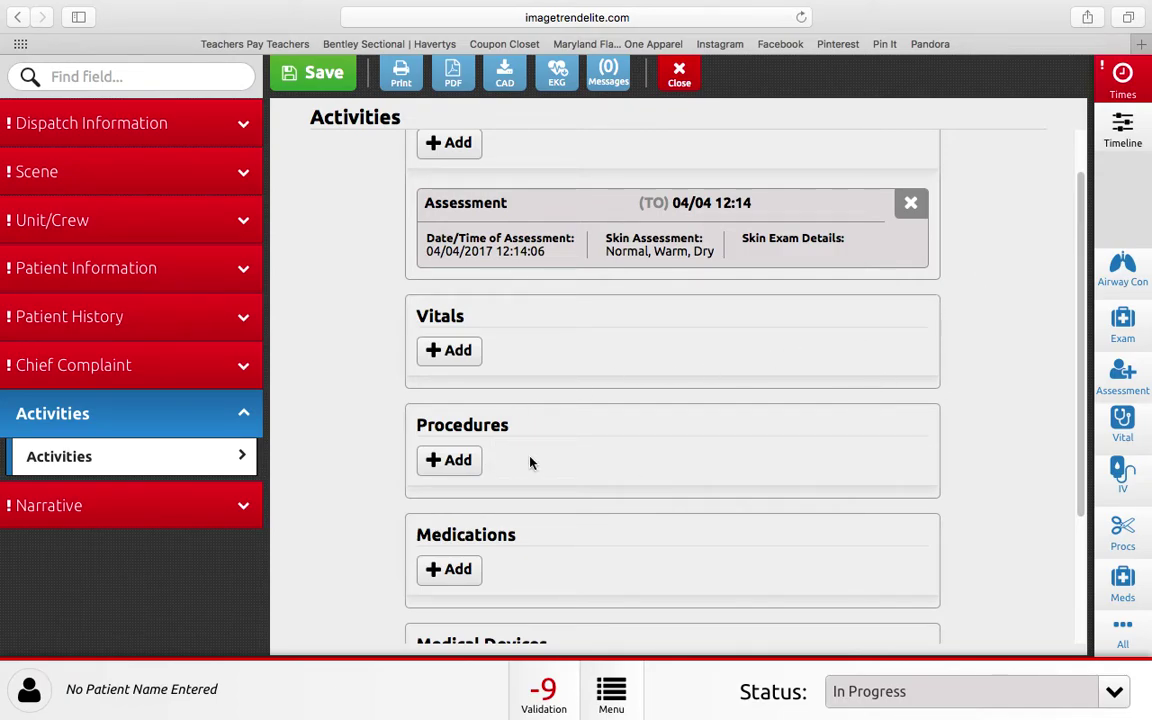
{"action": "scroll", "coordinate": [700, 461], "scroll_direction": "up", "scroll_amount": 1}
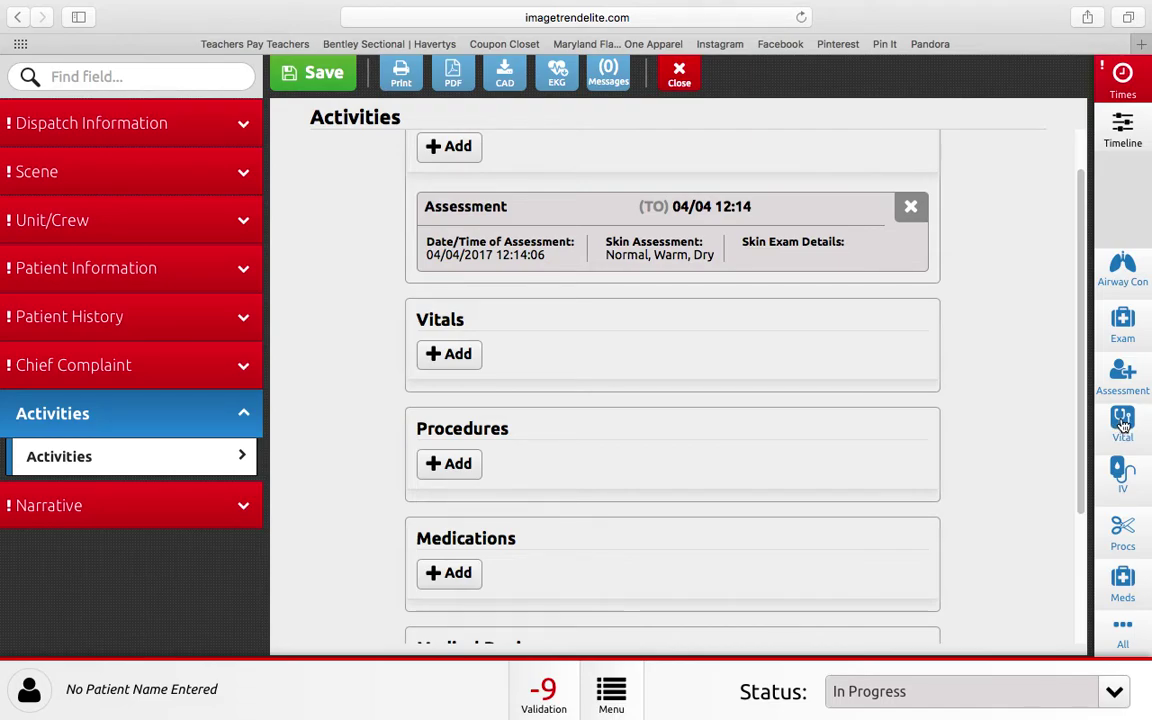
Start an IV/IO procedure record with the crew member's name and the current date and time.
{"action": "left_click", "coordinate": [1122, 470]}
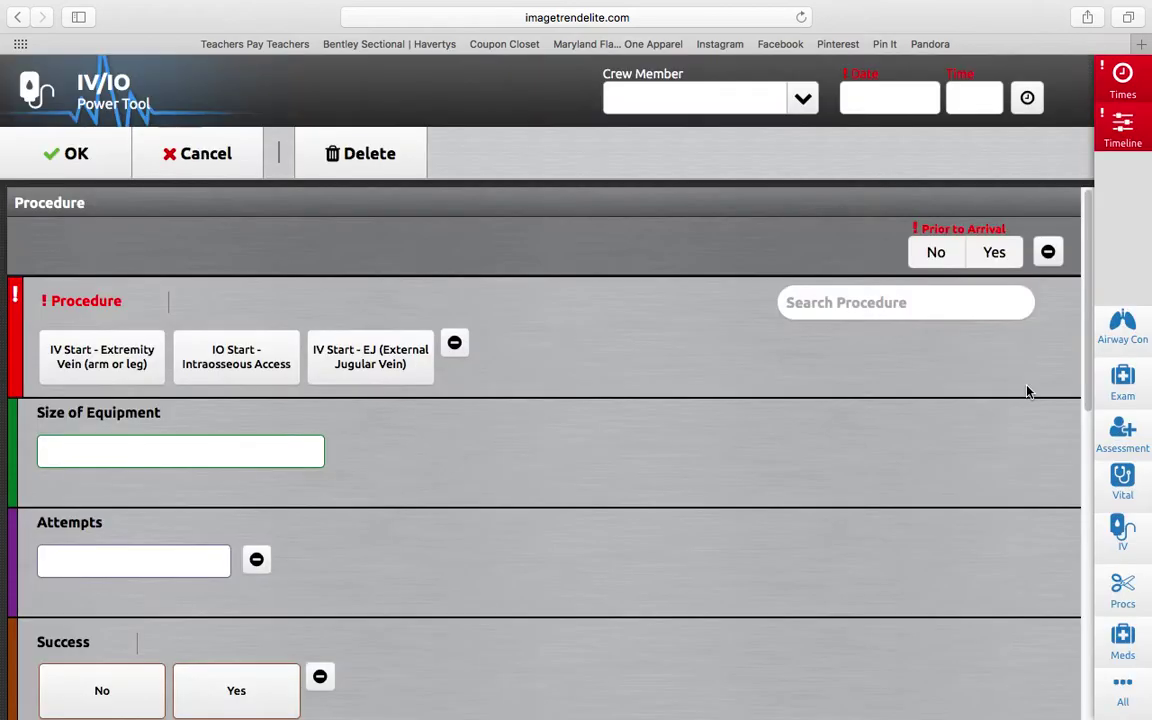
{"action": "left_click", "coordinate": [802, 97]}
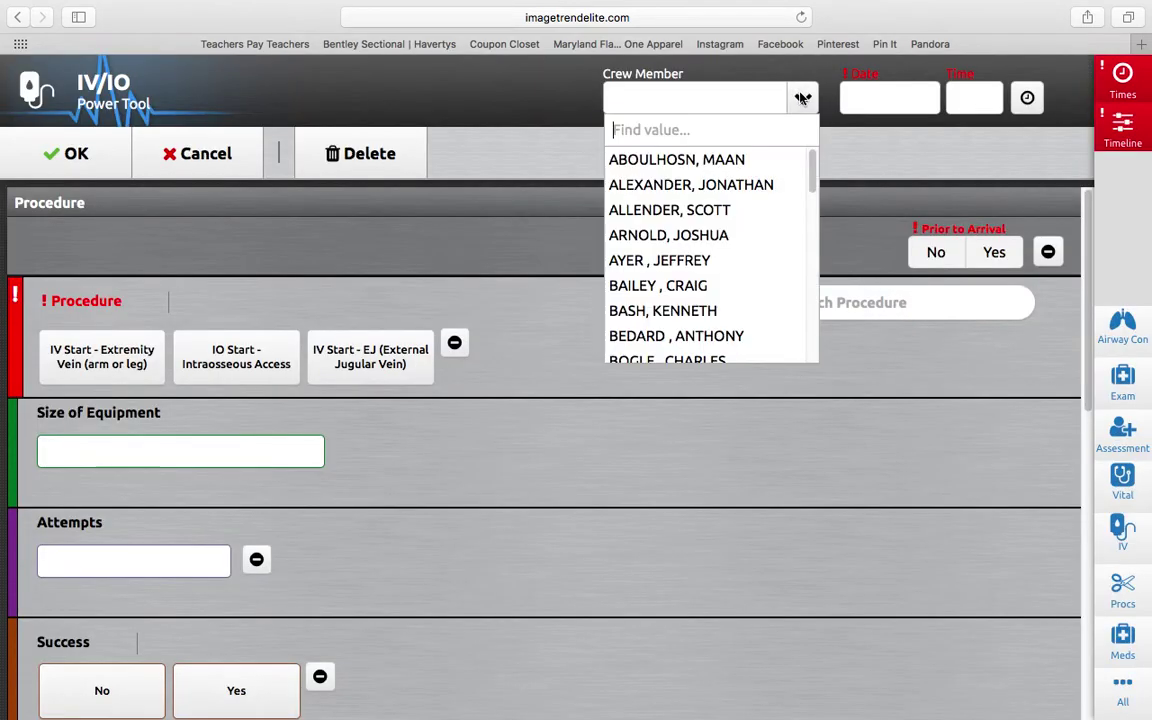
{"action": "type", "text": "olse"}
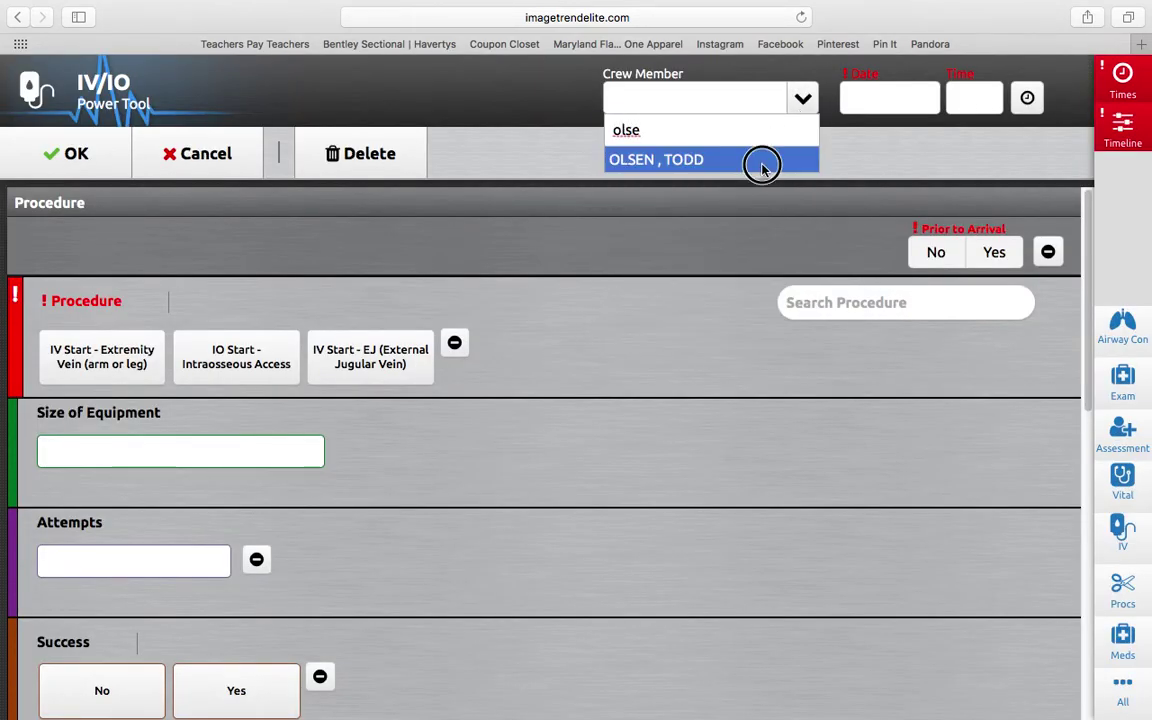
{"action": "left_click", "coordinate": [758, 161]}
{"action": "left_click", "coordinate": [890, 95]}
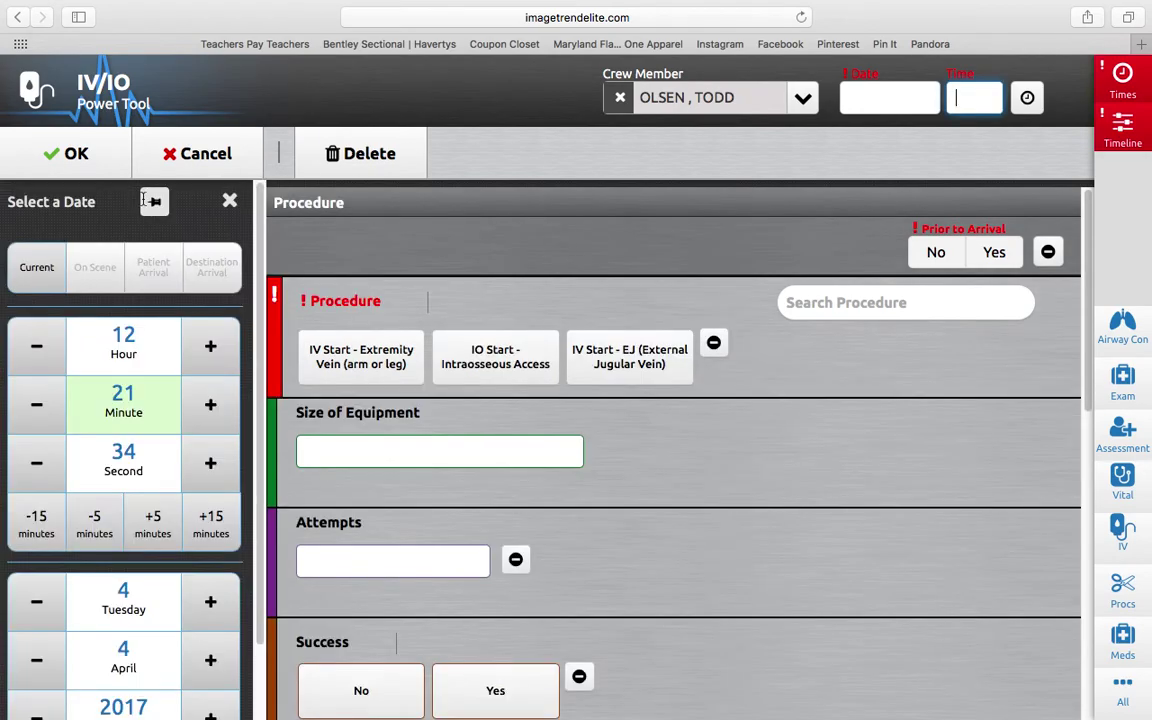
{"action": "left_click", "coordinate": [45, 262]}
{"action": "left_click", "coordinate": [230, 203]}
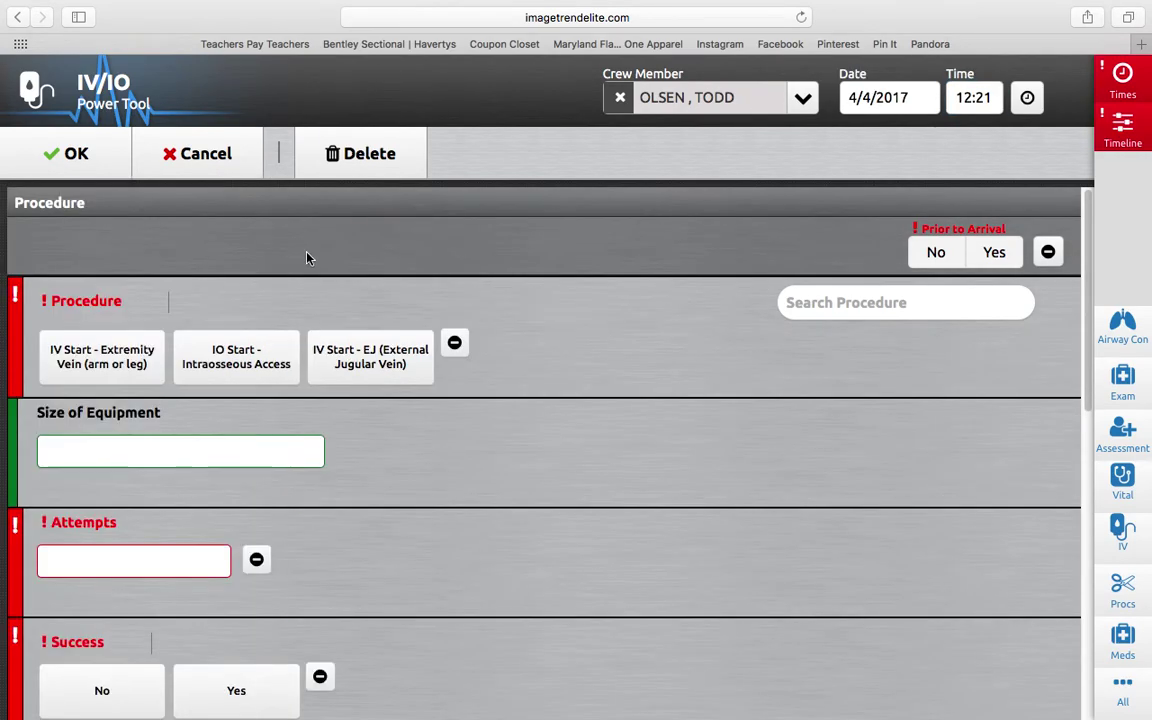
Record an IV Start - Extremity Vein (arm or leg) procedure, not prior to arrival, with equipment size 18.
{"action": "left_click", "coordinate": [938, 253]}
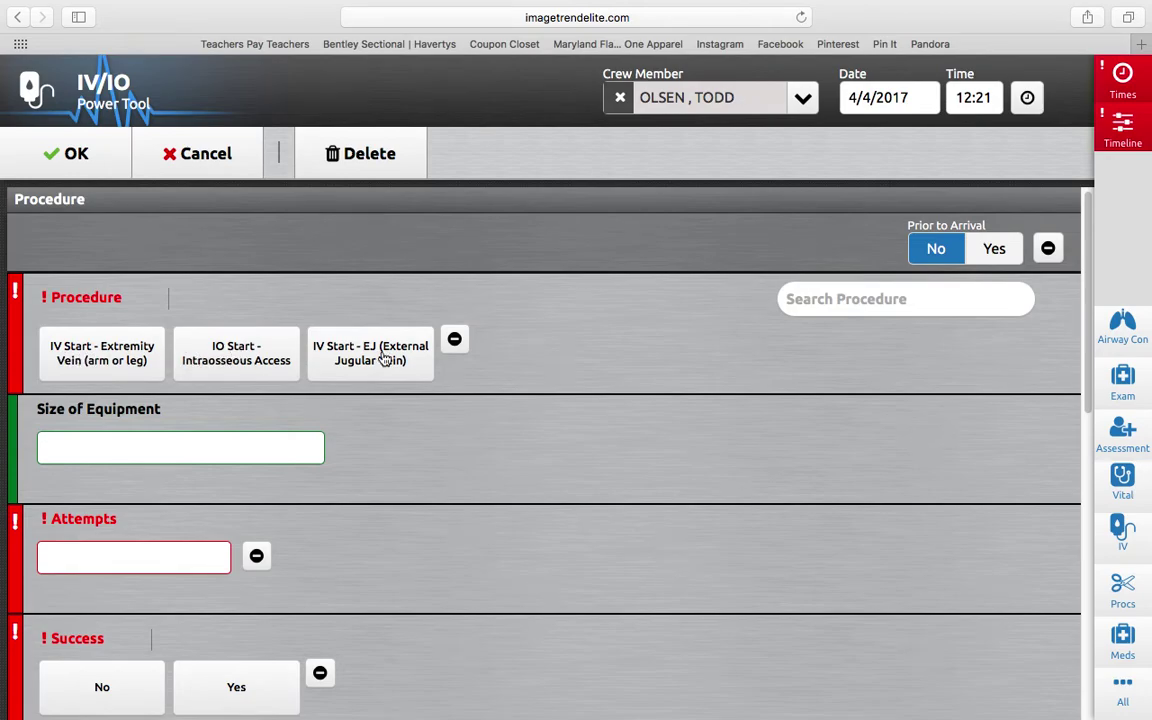
{"action": "scroll", "coordinate": [328, 394], "scroll_direction": "down", "scroll_amount": 1}
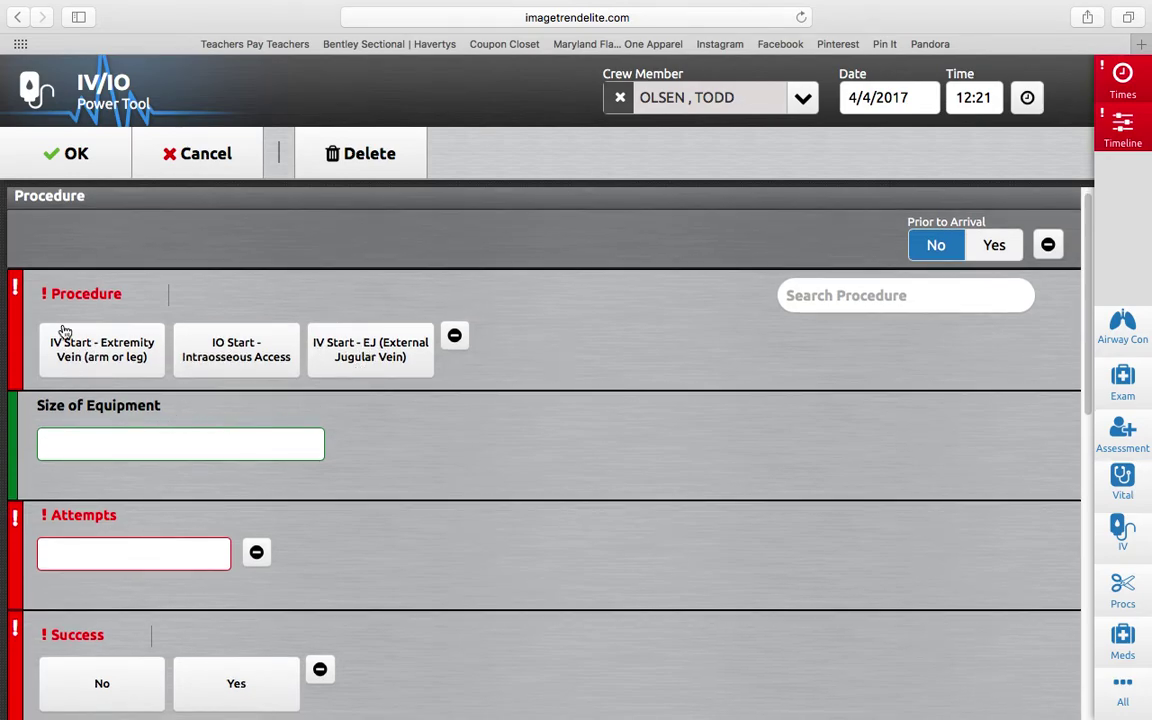
{"action": "left_click", "coordinate": [90, 345]}
{"action": "left_click", "coordinate": [96, 439]}
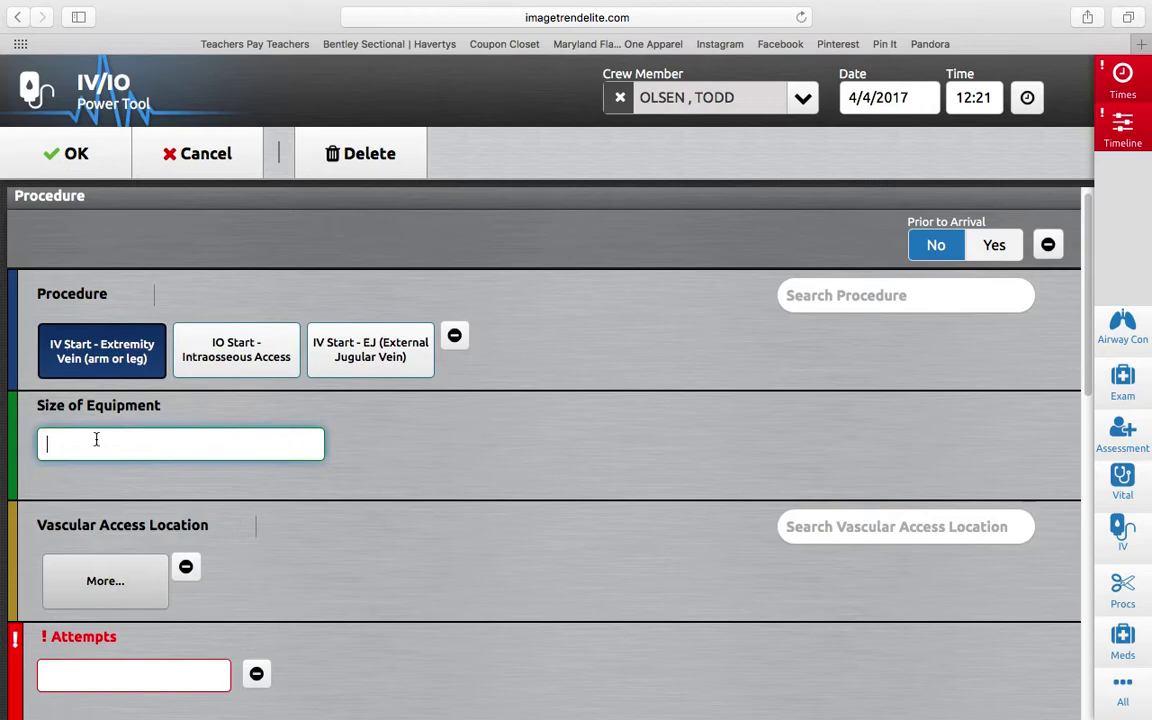
{"action": "type", "text": "18"}
Set the vascular access location to Antecubital-Left from the full list of locations.
{"action": "left_click", "coordinate": [146, 588]}
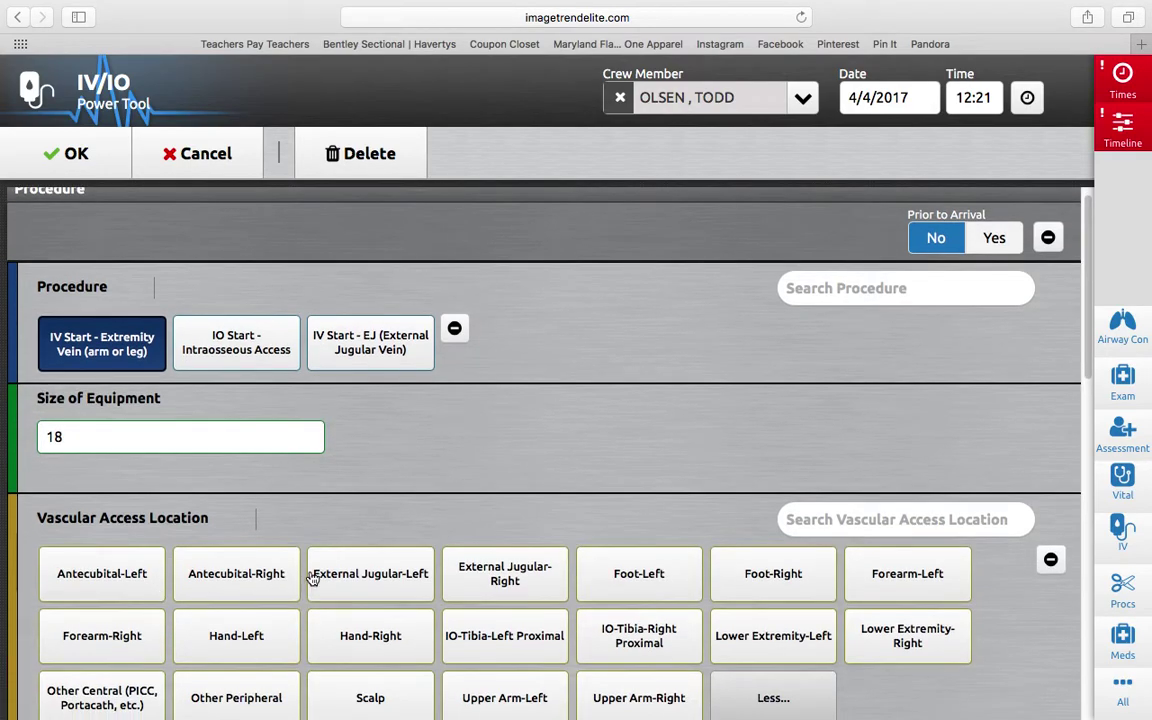
{"action": "scroll", "coordinate": [313, 578], "scroll_direction": "down", "scroll_amount": 1}
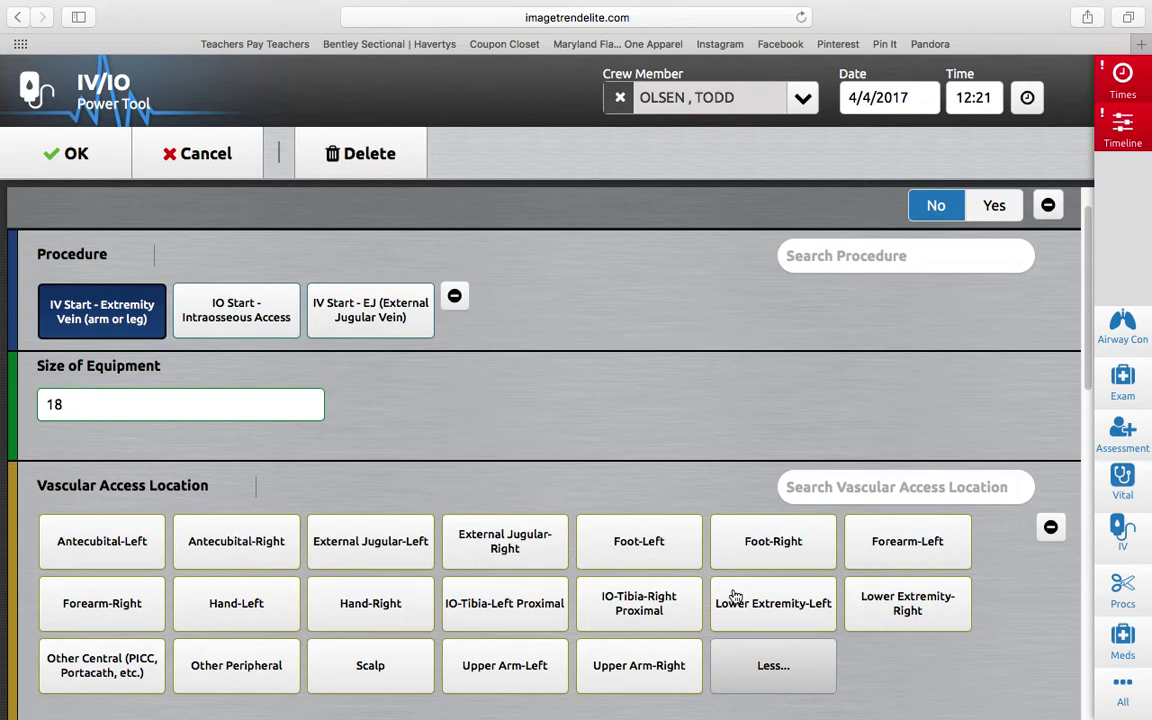
{"action": "left_click", "coordinate": [102, 541]}
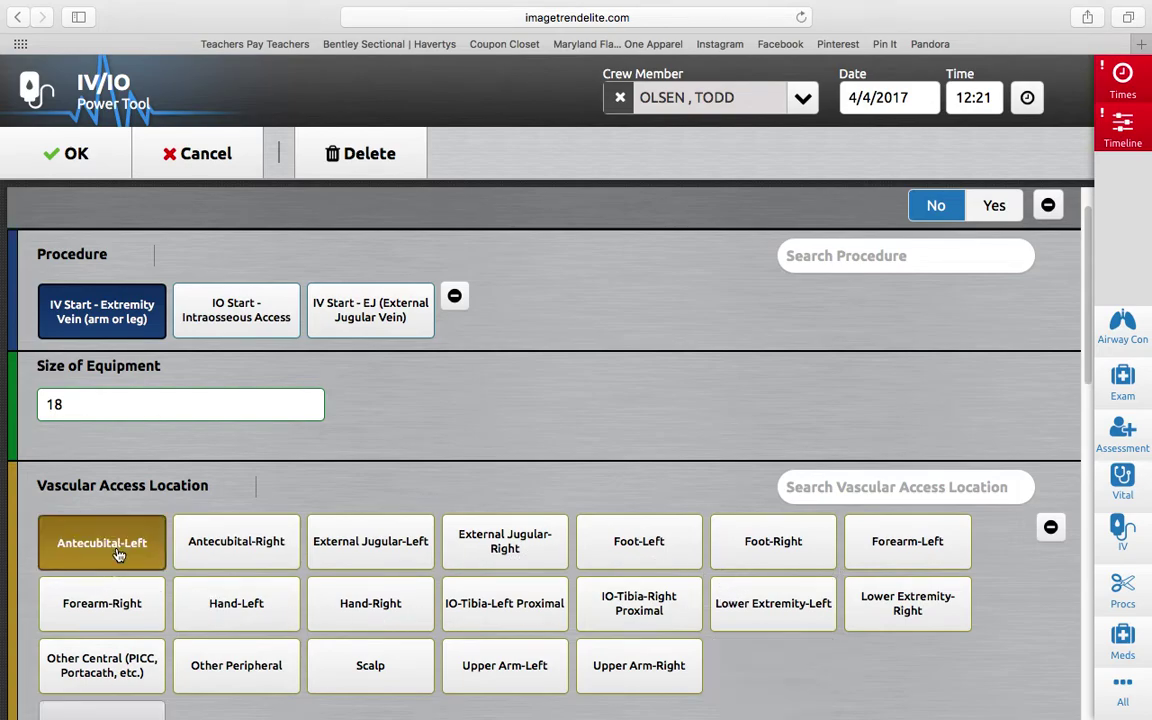
Record 1 attempt for the IV start, with Success set to Yes and Response to Procedure set to Unchanged.
{"action": "left_click", "coordinate": [108, 623]}
{"action": "type", "text": "1"}
{"action": "scroll", "coordinate": [358, 572], "scroll_direction": "down", "scroll_amount": 5}
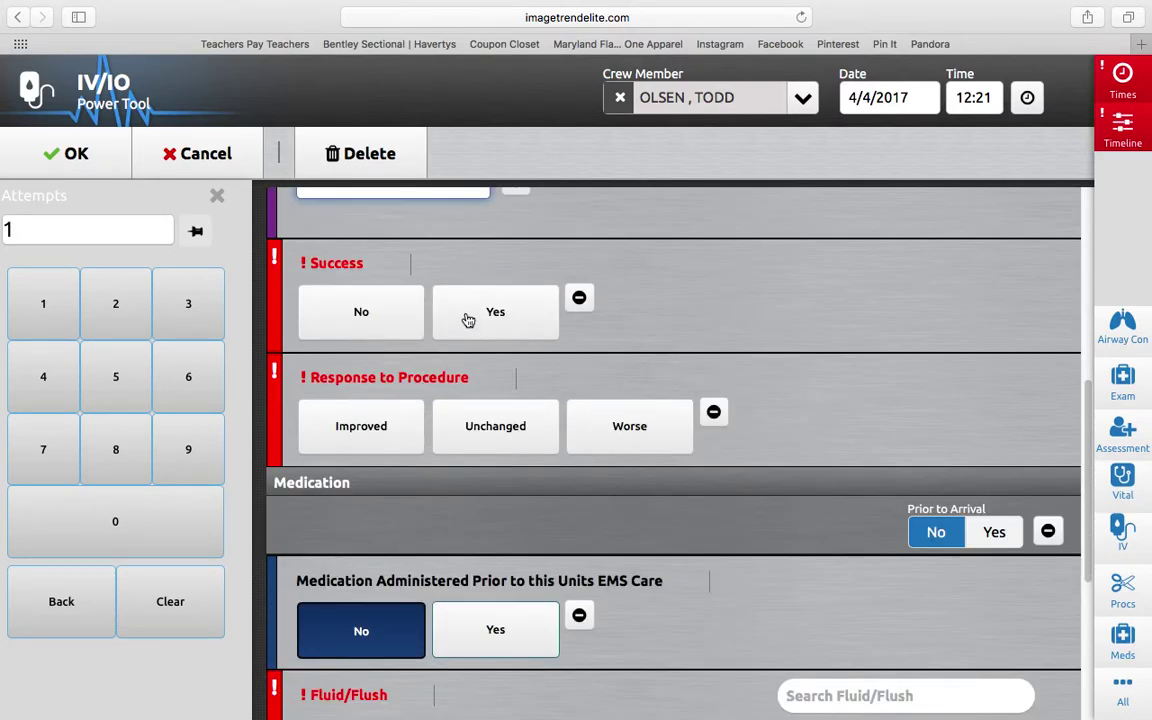
{"action": "left_click", "coordinate": [468, 320]}
{"action": "left_click", "coordinate": [213, 430]}
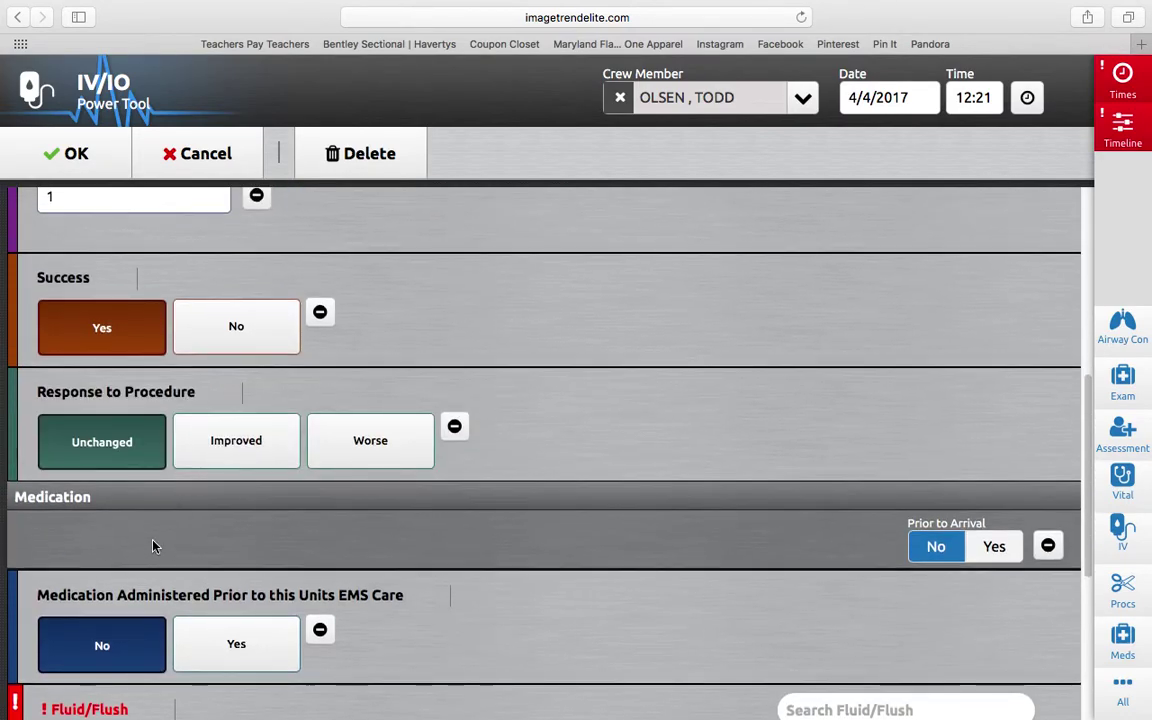
Record Normal Saline (Flush) as the fluid with a dosage of 10 Milliliters (ml), and expand the list of dosage units.
{"action": "scroll", "coordinate": [154, 546], "scroll_direction": "down", "scroll_amount": 1}
{"action": "scroll", "coordinate": [957, 524], "scroll_direction": "up", "scroll_amount": 3}
{"action": "scroll", "coordinate": [935, 592], "scroll_direction": "down", "scroll_amount": 1}
{"action": "scroll", "coordinate": [363, 609], "scroll_direction": "down", "scroll_amount": 5}
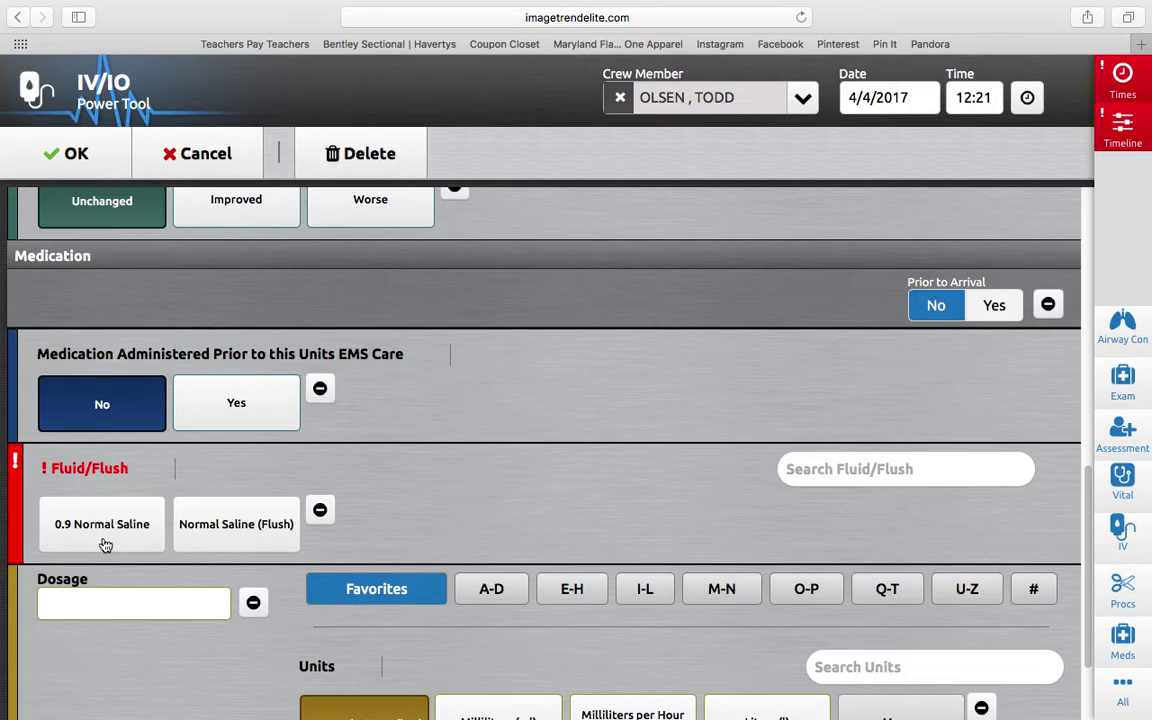
{"action": "left_click", "coordinate": [211, 537]}
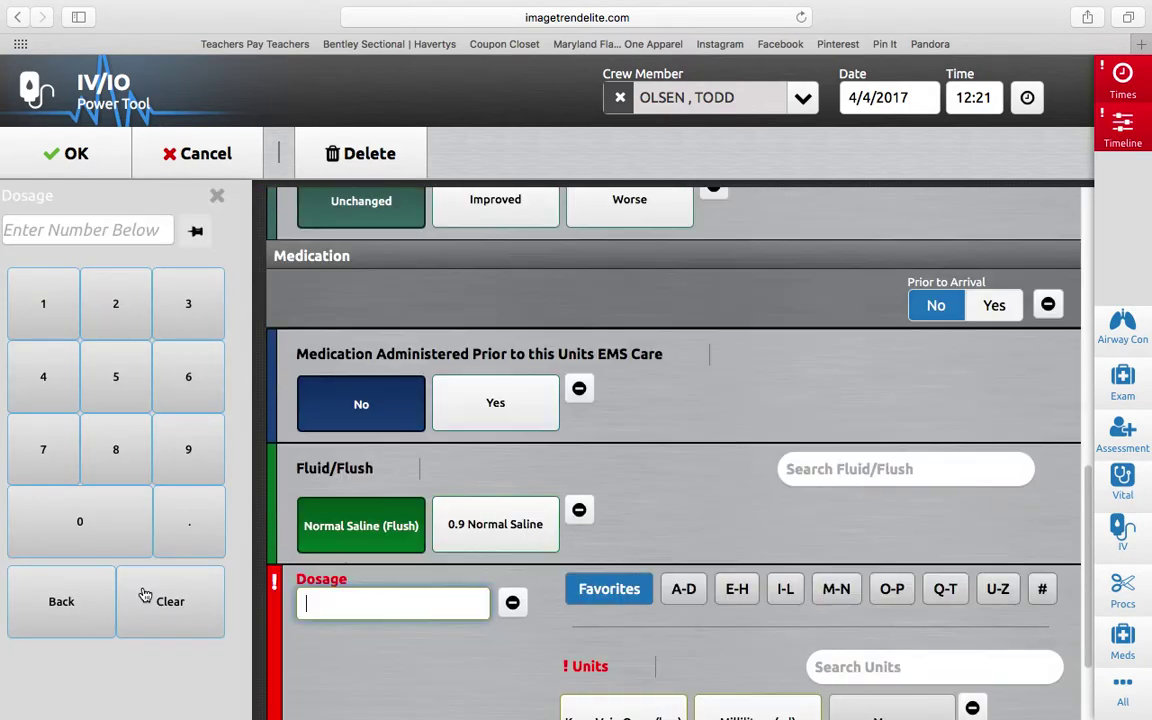
{"action": "type", "text": "10"}
{"action": "scroll", "coordinate": [368, 580], "scroll_direction": "down", "scroll_amount": 3}
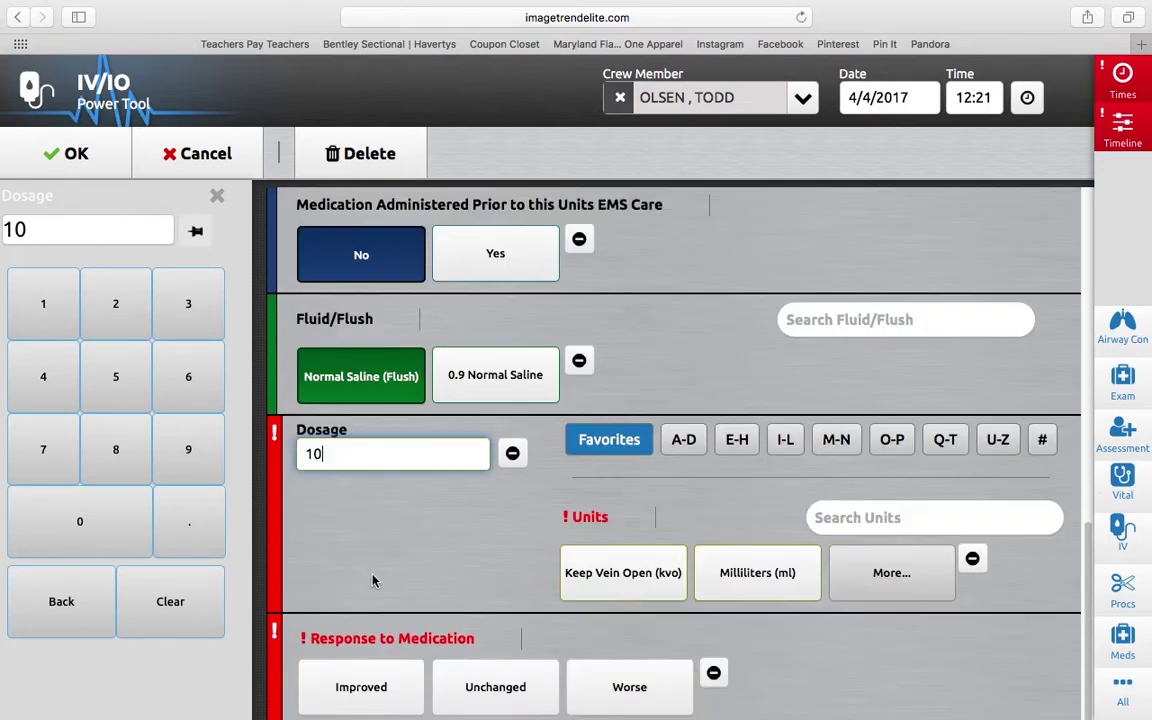
{"action": "left_click", "coordinate": [760, 572]}
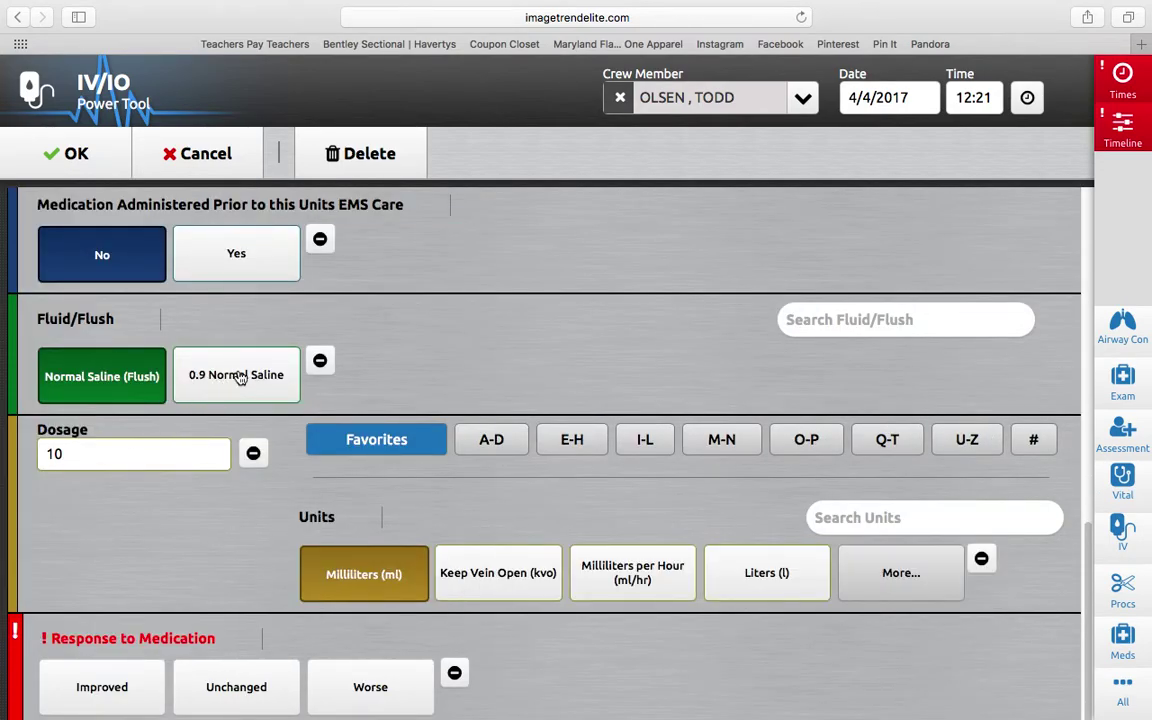
{"action": "left_click", "coordinate": [868, 574]}
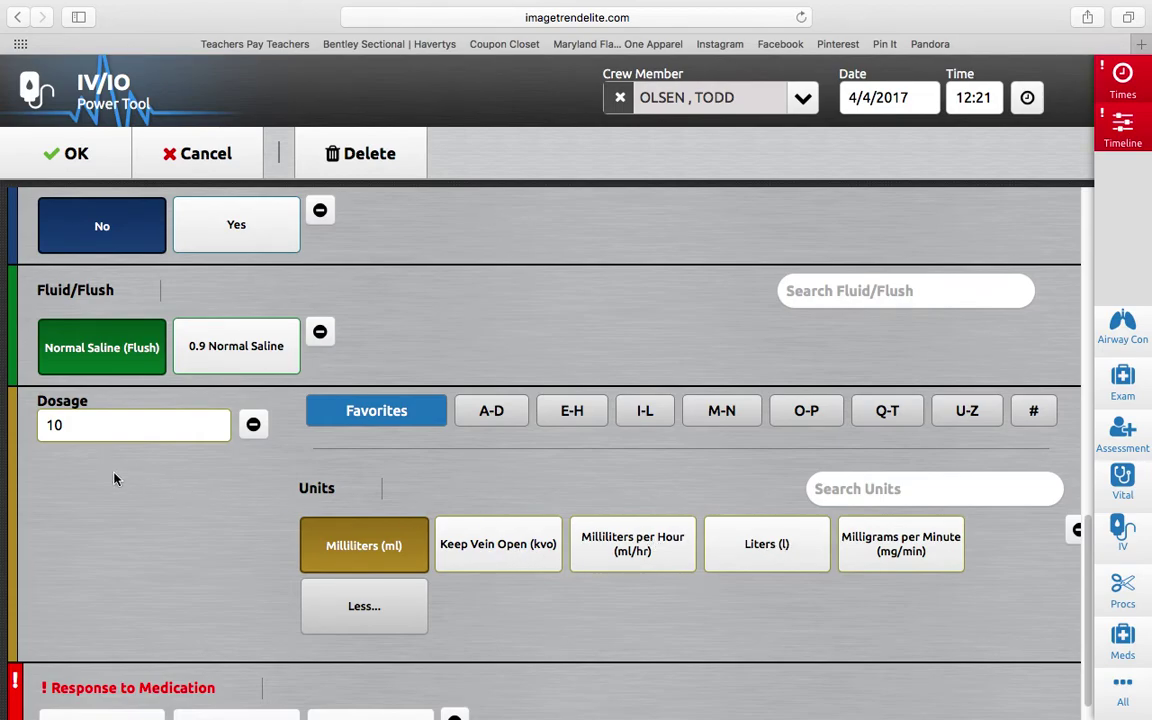
Set the Response to Medication to Unchanged and confirm the IV/IO record.
{"action": "scroll", "coordinate": [110, 475], "scroll_direction": "down", "scroll_amount": 1}
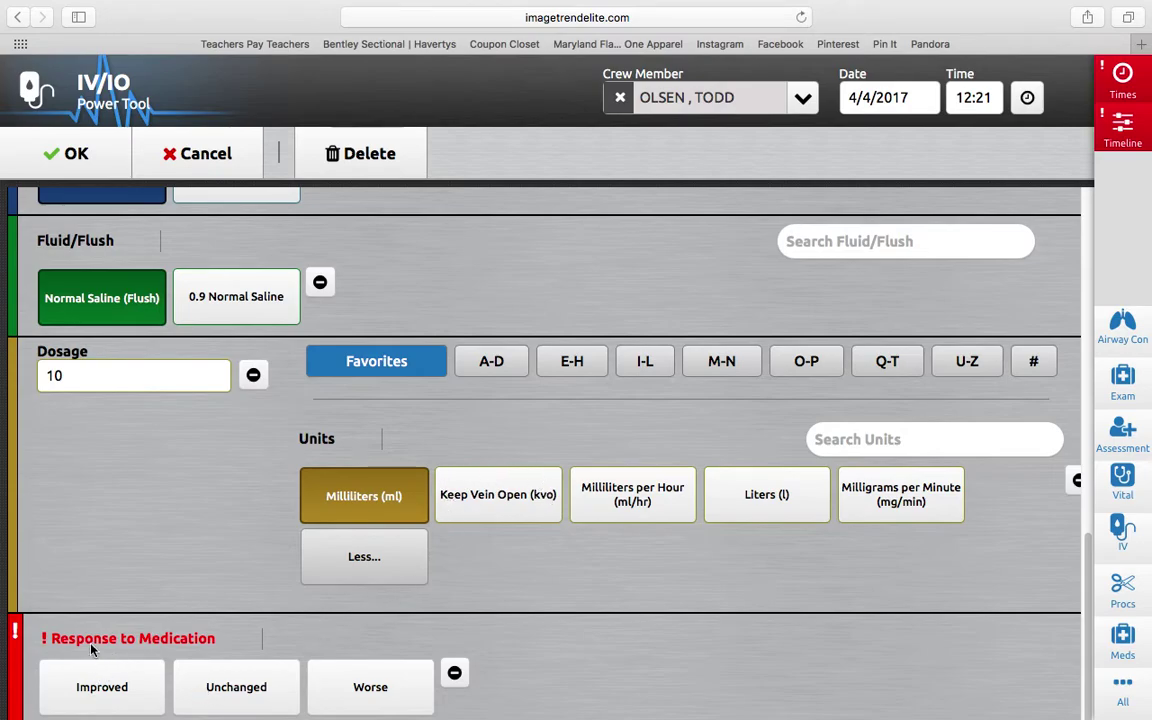
{"action": "left_click", "coordinate": [258, 676]}
{"action": "scroll", "coordinate": [287, 541], "scroll_direction": "up", "scroll_amount": 3}
{"action": "scroll", "coordinate": [287, 541], "scroll_direction": "up", "scroll_amount": 10}
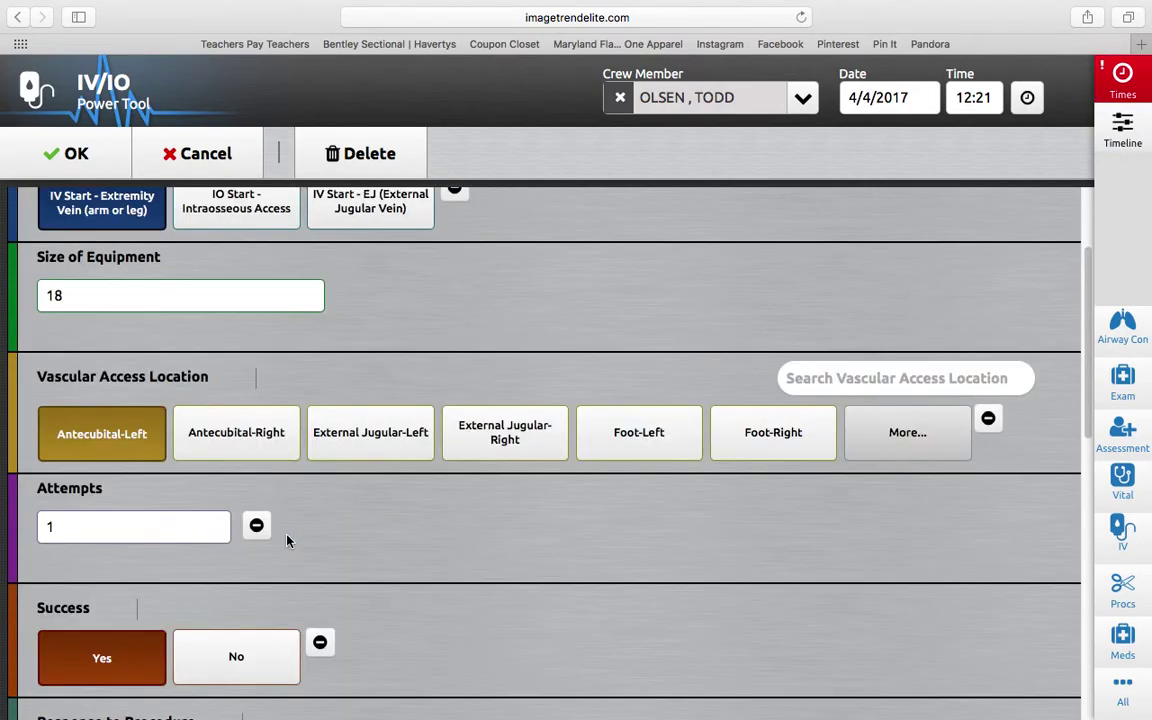
{"action": "left_click", "coordinate": [64, 150]}
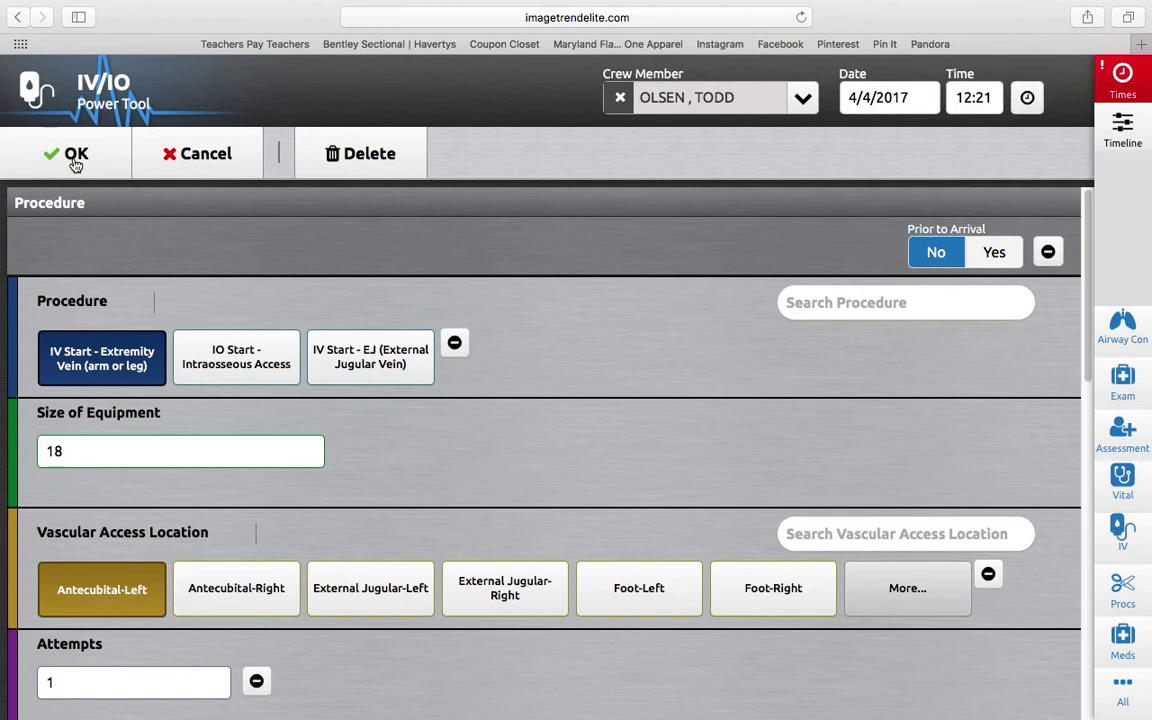
Examine the details of the recorded IV Start procedure in the activities list and close it without changes.
{"action": "scroll", "coordinate": [316, 424], "scroll_direction": "down", "scroll_amount": 3}
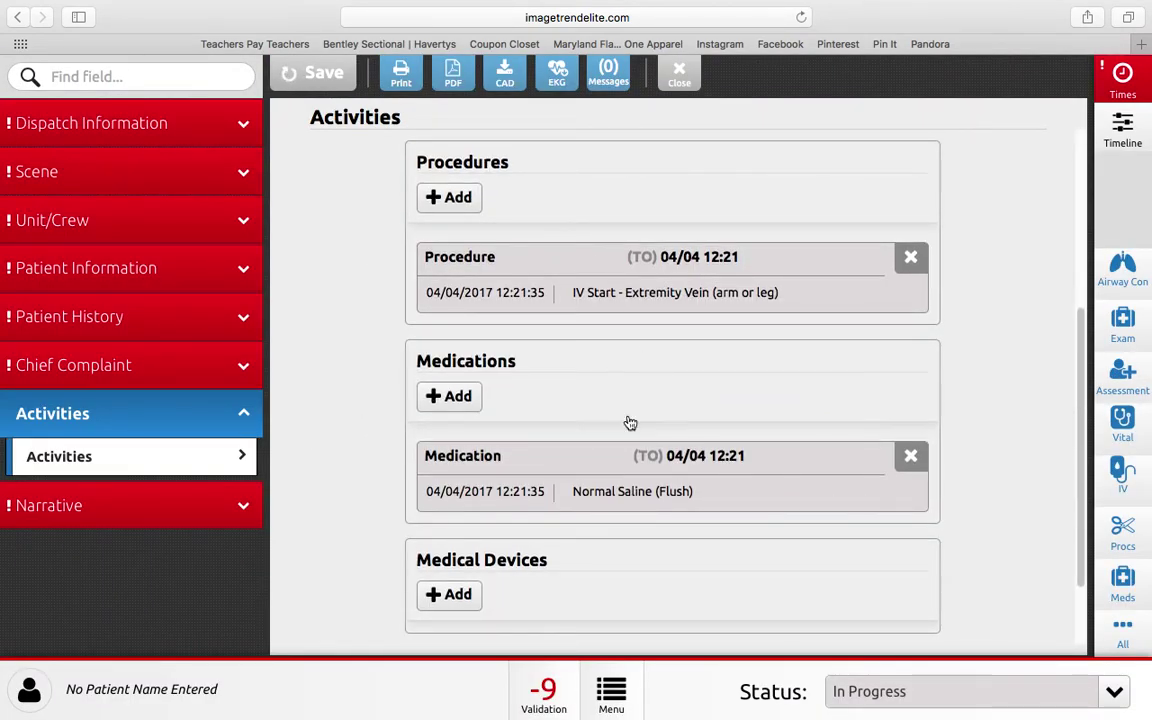
{"action": "left_click", "coordinate": [607, 280]}
{"action": "scroll", "coordinate": [655, 378], "scroll_direction": "down", "scroll_amount": 3}
{"action": "scroll", "coordinate": [651, 378], "scroll_direction": "up", "scroll_amount": 2}
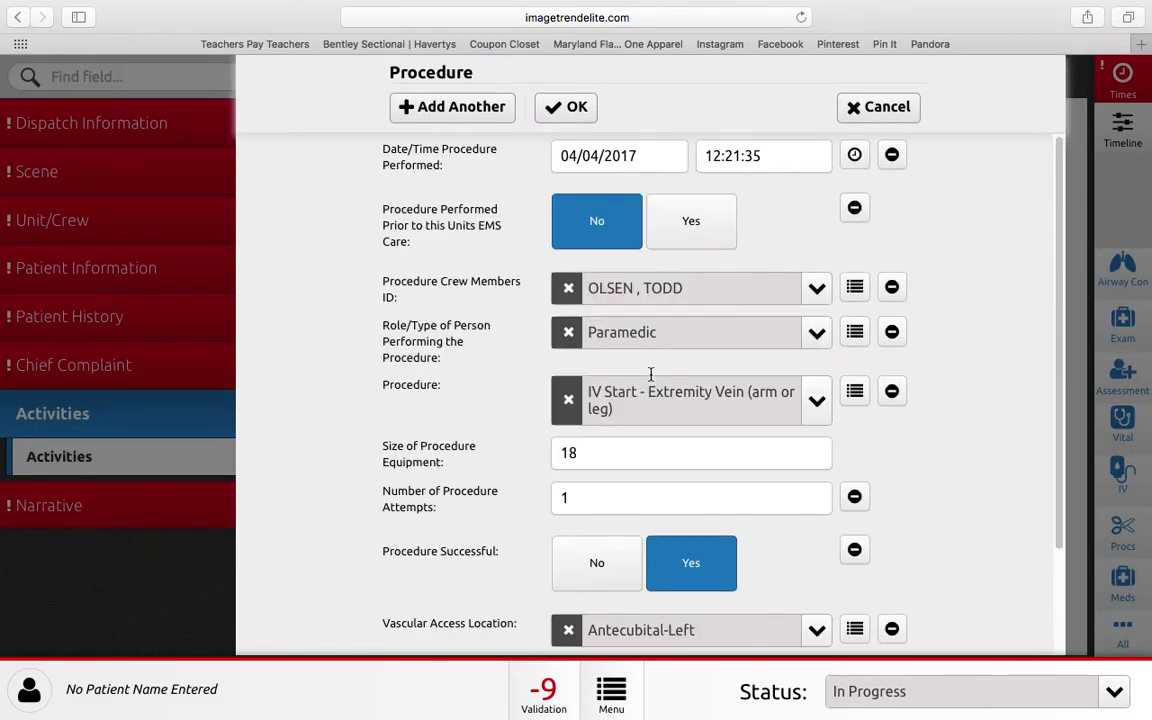
{"action": "left_click", "coordinate": [880, 107]}
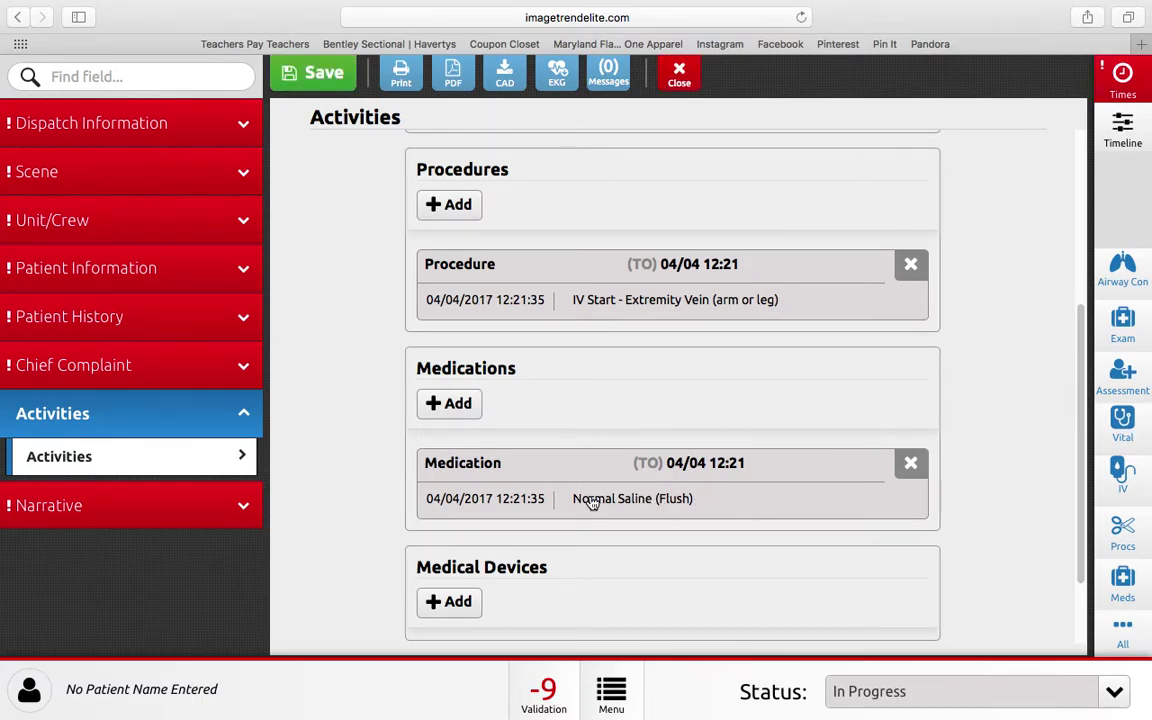
Start a new procedure record and enter adult as the size of equipment.
{"action": "scroll", "coordinate": [636, 424], "scroll_direction": "up", "scroll_amount": 1}
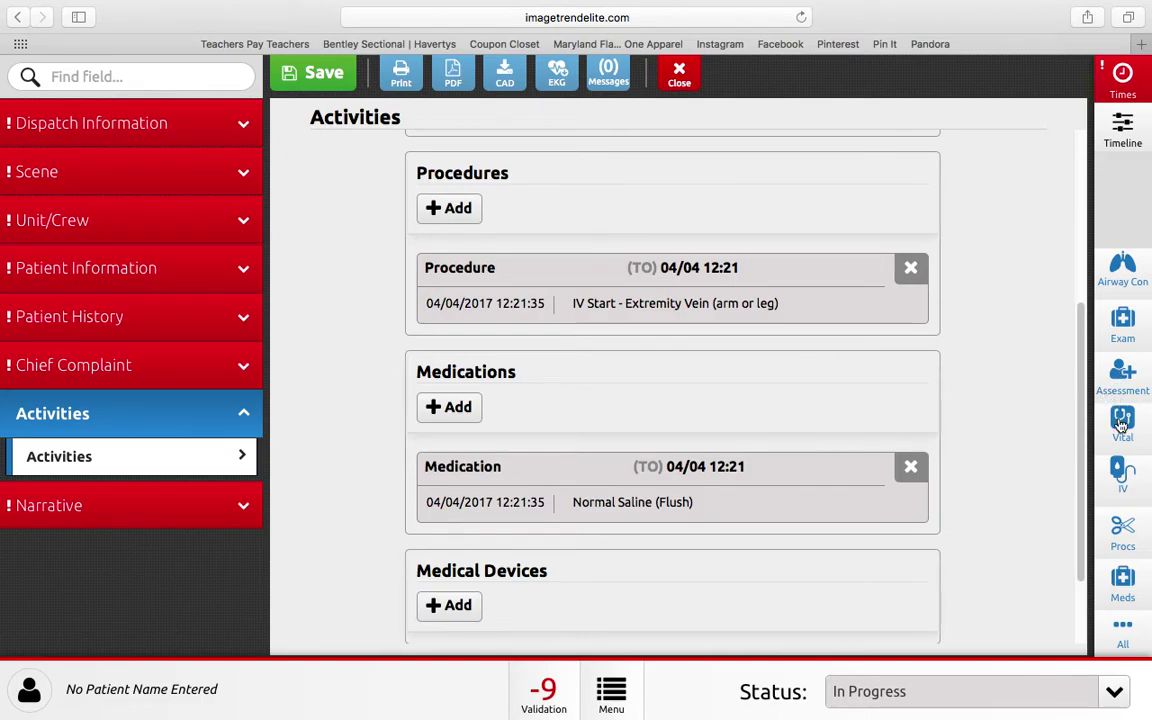
{"action": "left_click", "coordinate": [1127, 536]}
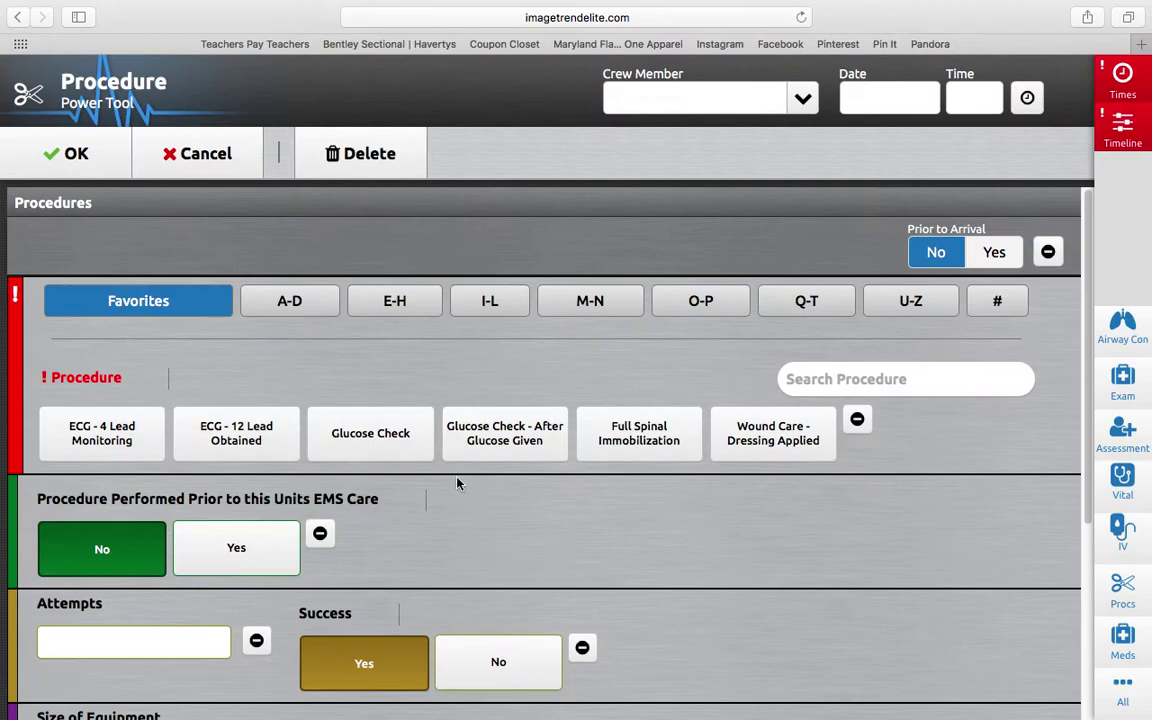
{"action": "scroll", "coordinate": [216, 396], "scroll_direction": "down", "scroll_amount": 1}
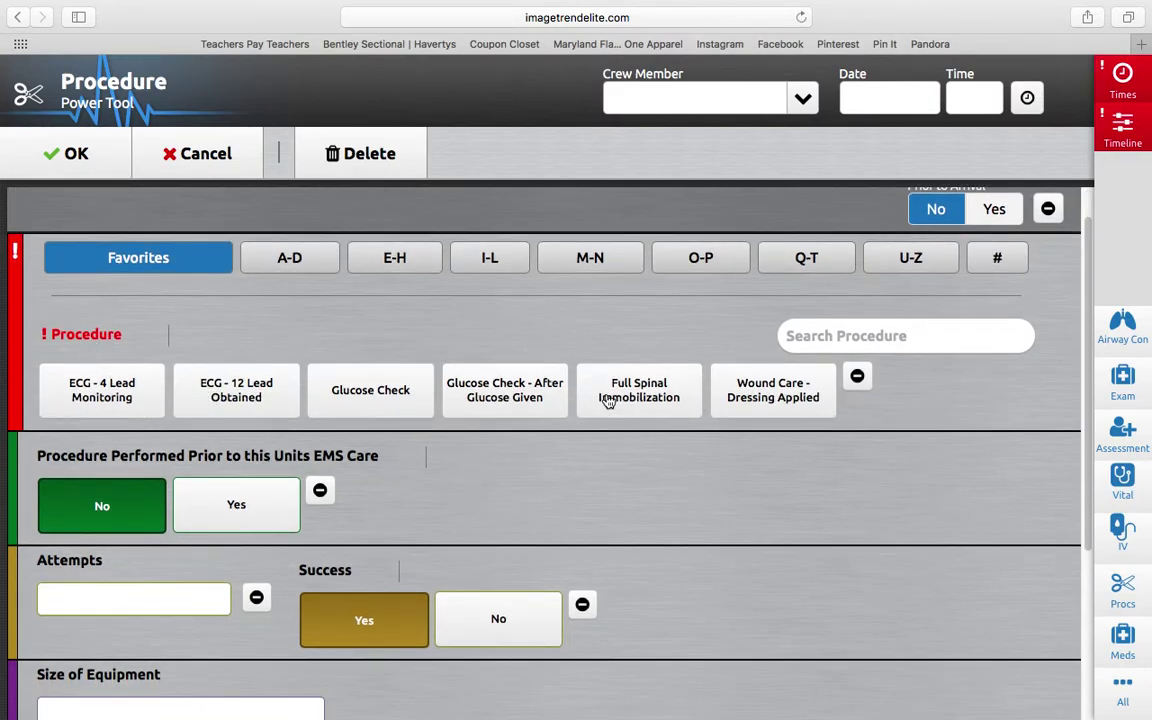
{"action": "scroll", "coordinate": [858, 376], "scroll_direction": "up", "scroll_amount": 1}
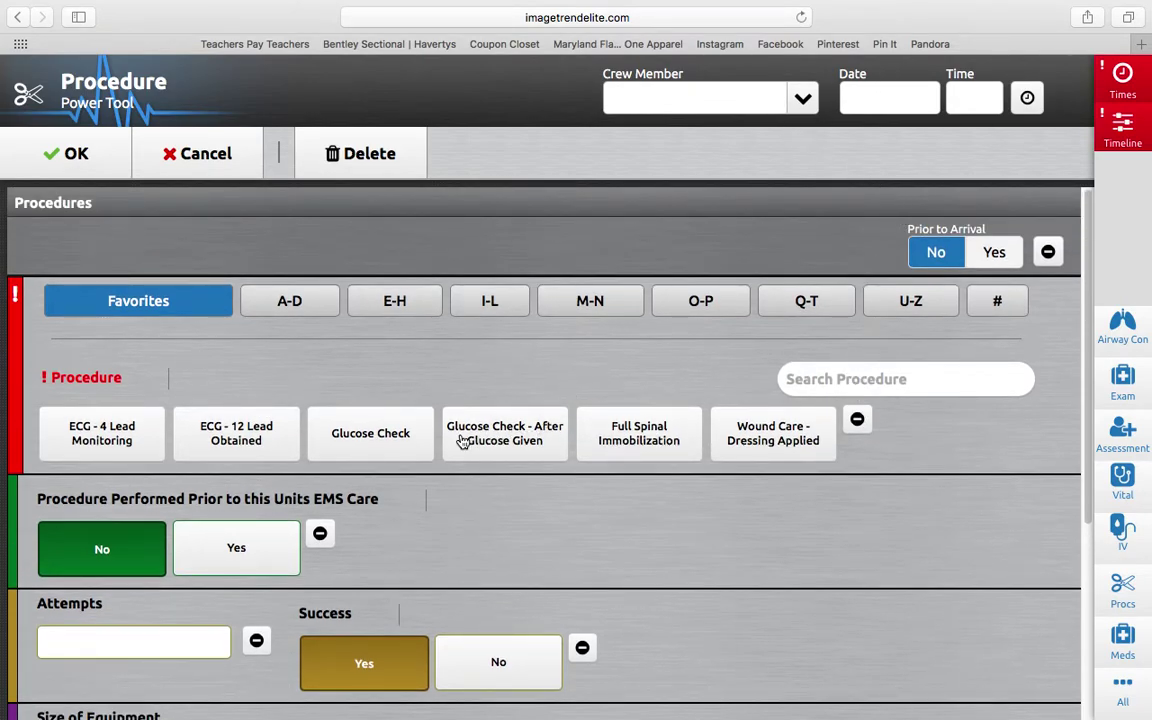
{"action": "scroll", "coordinate": [472, 438], "scroll_direction": "down", "scroll_amount": 2}
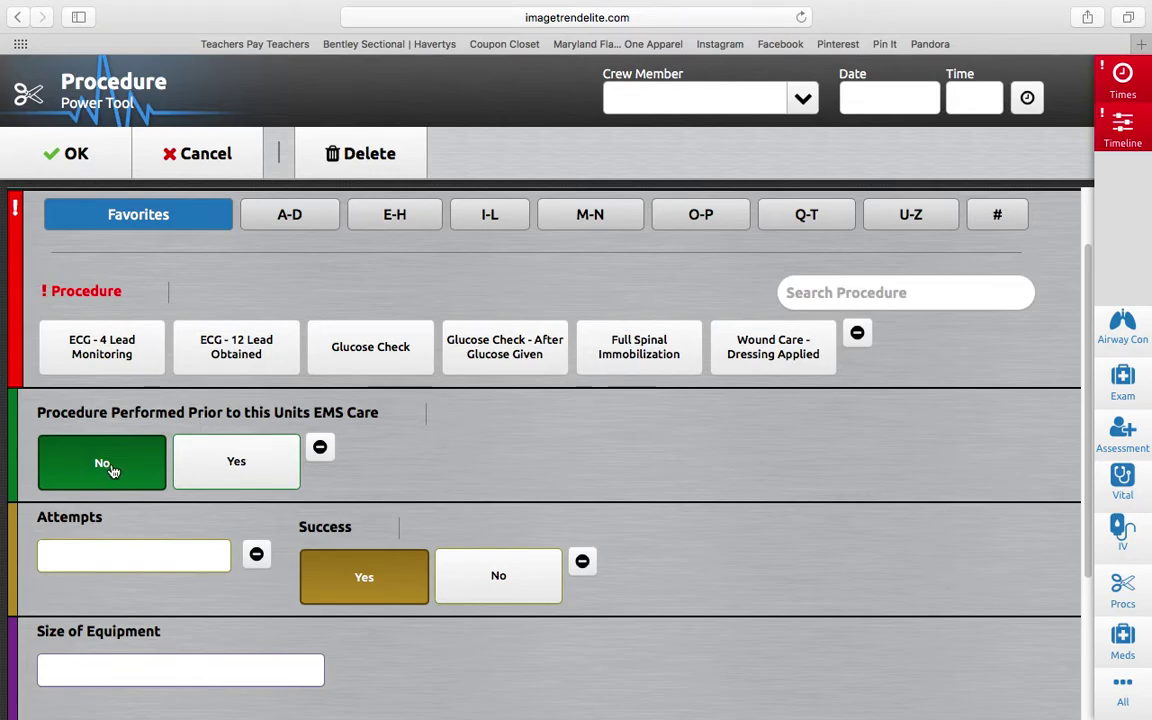
{"action": "scroll", "coordinate": [112, 470], "scroll_direction": "down", "scroll_amount": 5}
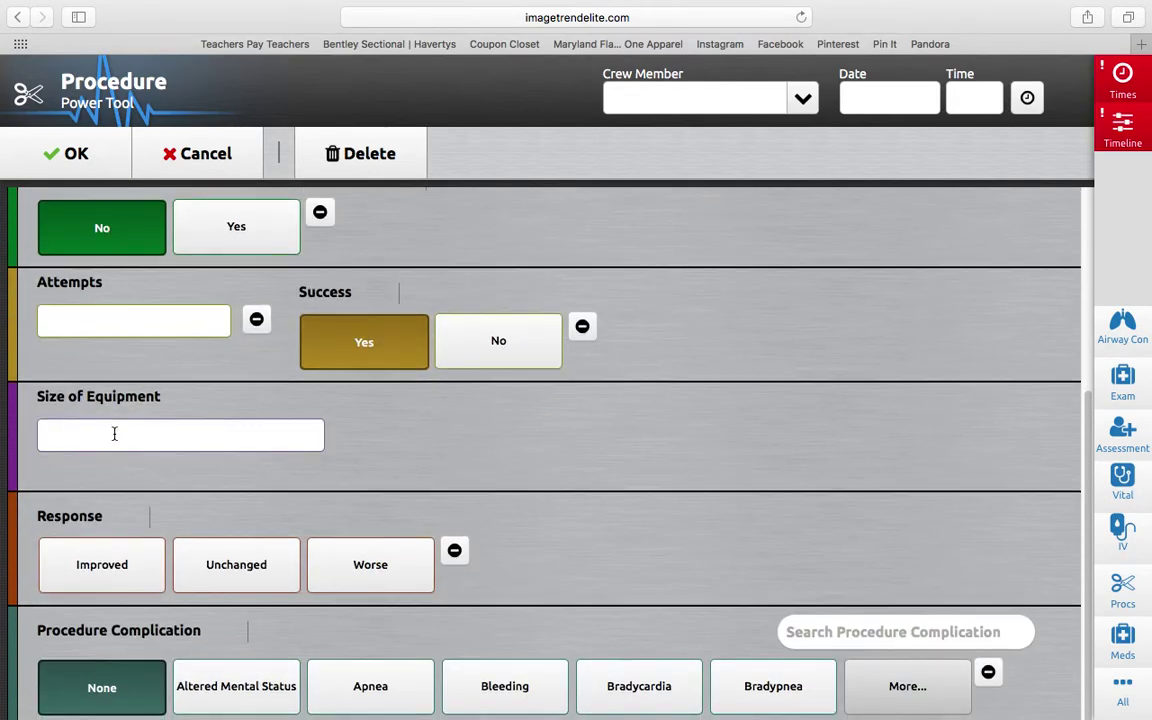
{"action": "left_click", "coordinate": [66, 434]}
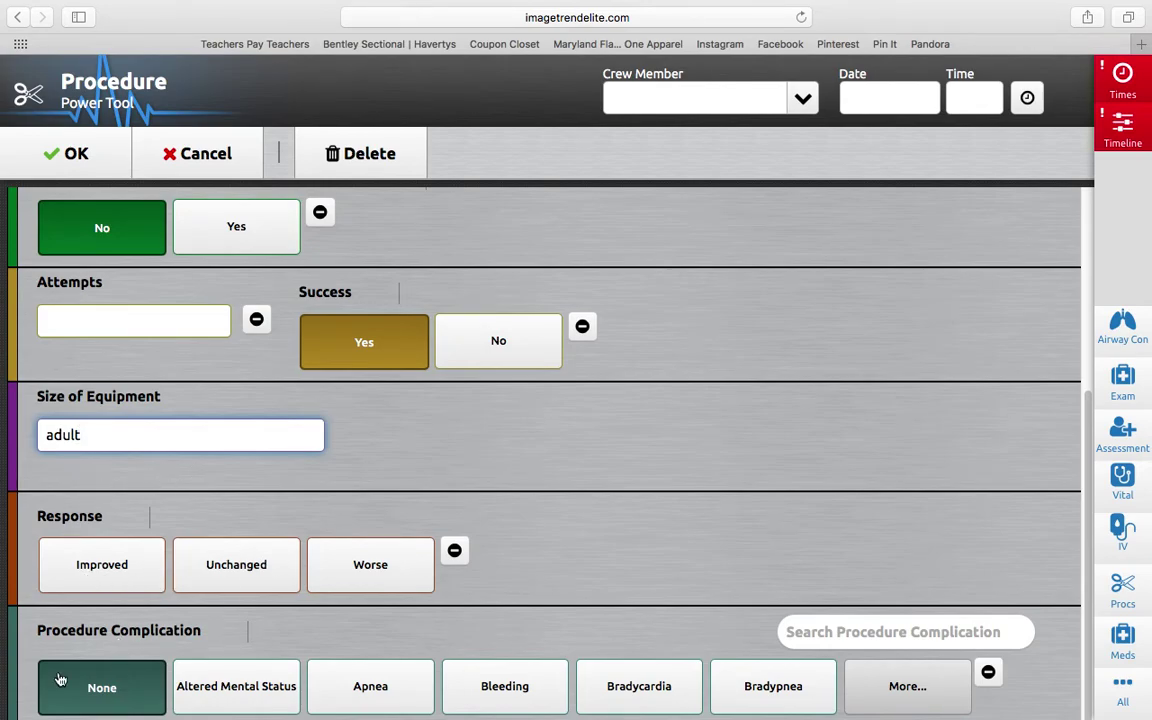
{"action": "scroll", "coordinate": [168, 623], "scroll_direction": "up", "scroll_amount": 1}
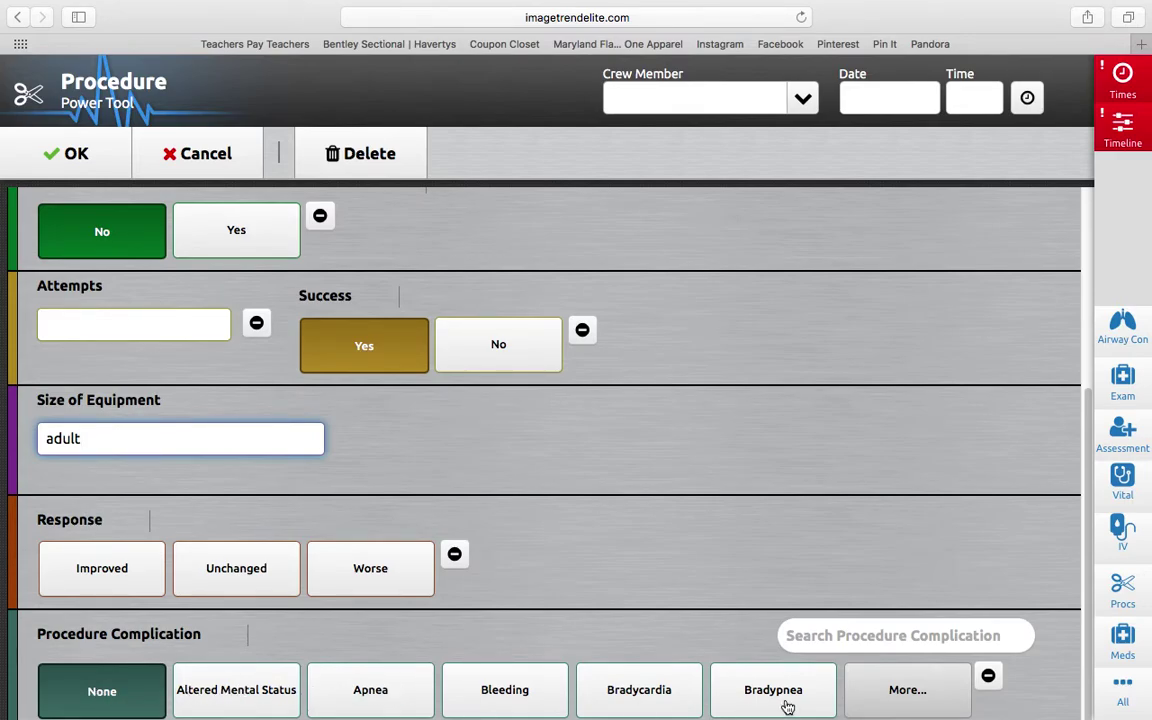
Choose ECG - 4 Lead Monitoring as the procedure and set the number of attempts to 1.
{"action": "scroll", "coordinate": [751, 337], "scroll_direction": "up", "scroll_amount": 1}
{"action": "scroll", "coordinate": [680, 280], "scroll_direction": "up", "scroll_amount": 5}
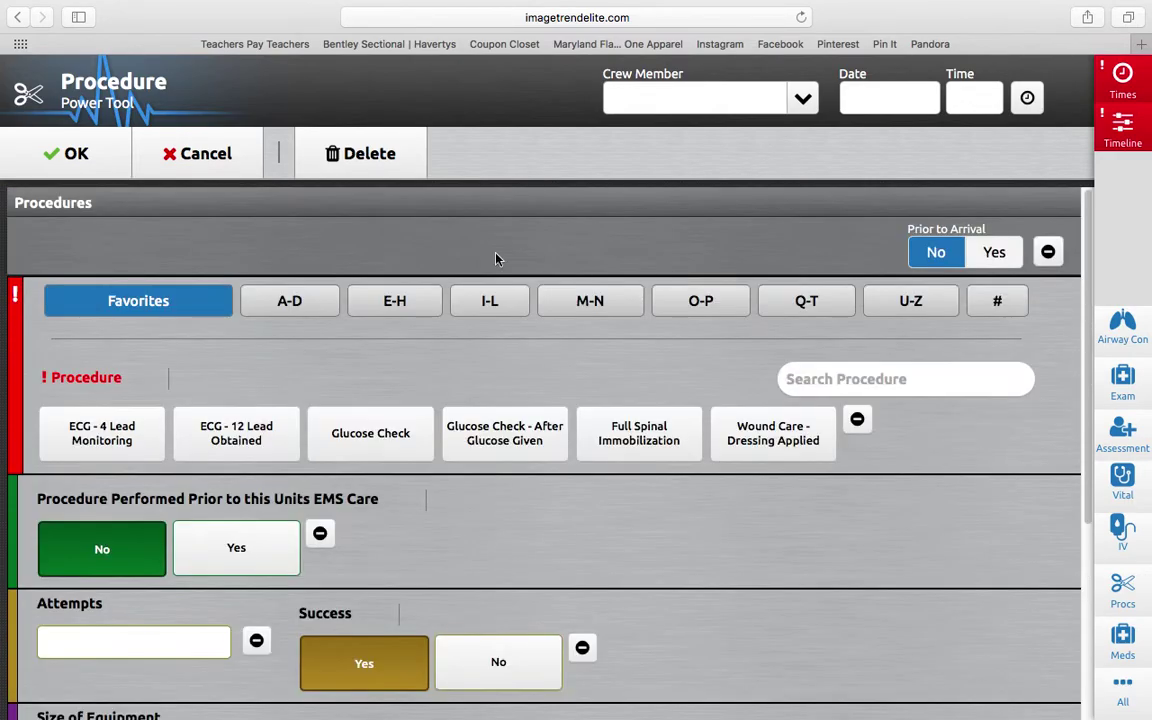
{"action": "left_click", "coordinate": [116, 437]}
{"action": "scroll", "coordinate": [160, 512], "scroll_direction": "down", "scroll_amount": 2}
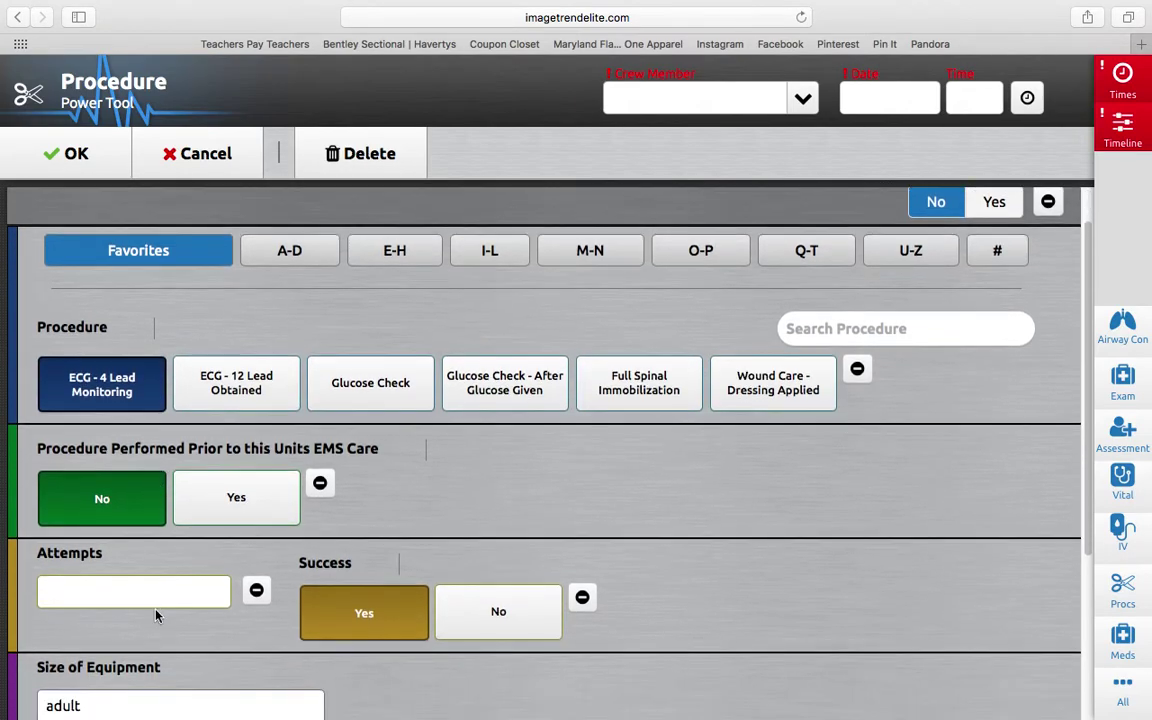
{"action": "left_click", "coordinate": [152, 598]}
{"action": "type", "text": "1"}
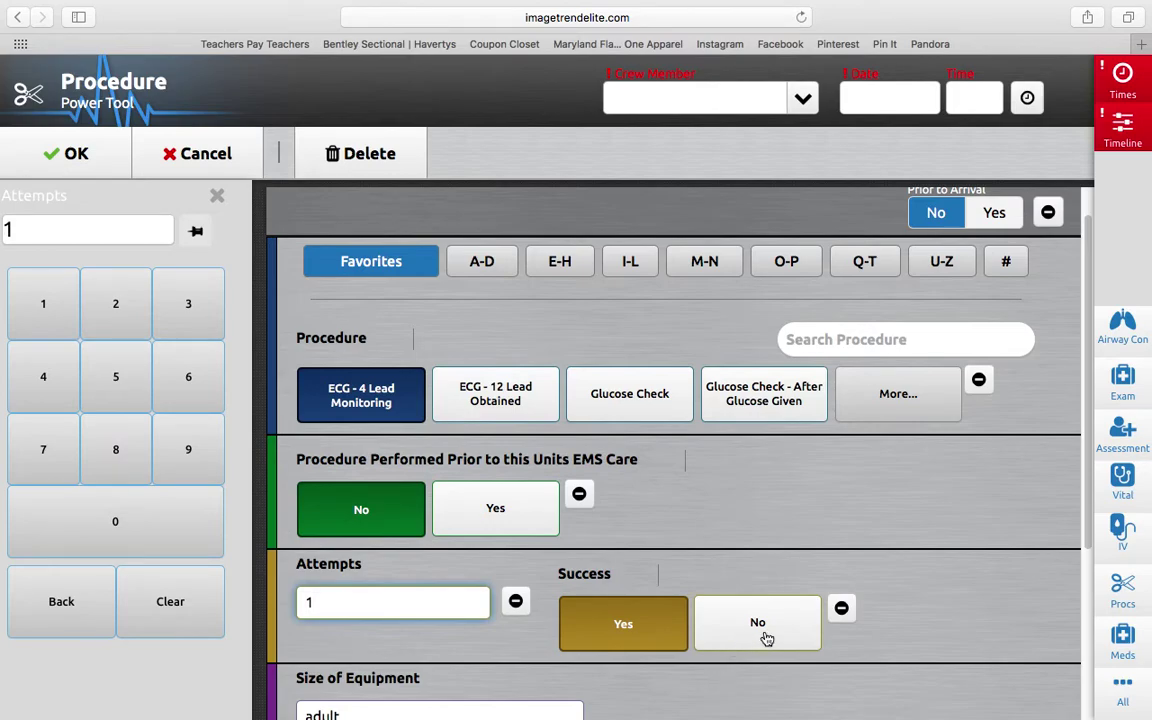
{"action": "left_click", "coordinate": [676, 520]}
{"action": "scroll", "coordinate": [684, 514], "scroll_direction": "down", "scroll_amount": 5}
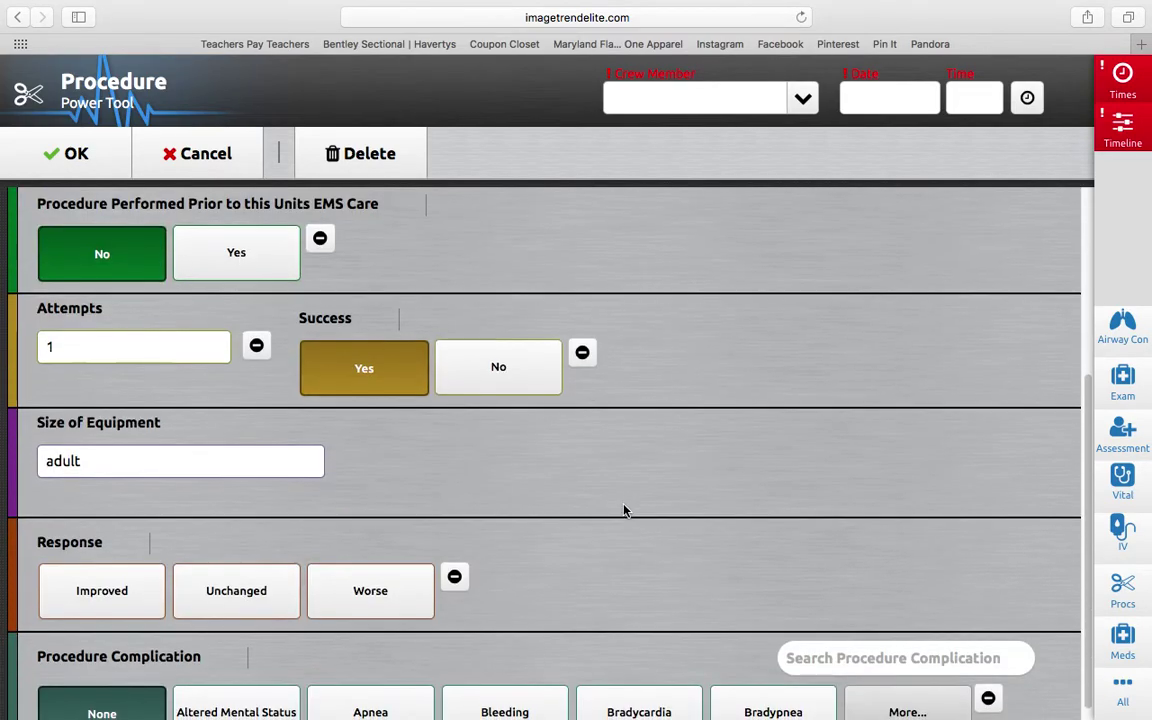
Clear the size of equipment and set the procedure's response to Unchanged.
{"action": "left_click", "coordinate": [199, 456]}
{"action": "left_click_drag", "start_coordinate": [95, 452], "coordinate": [44, 455]}
{"action": "key", "text": "BackSpace"}
{"action": "left_click", "coordinate": [228, 595]}
{"action": "scroll", "coordinate": [222, 614], "scroll_direction": "down", "scroll_amount": 1}
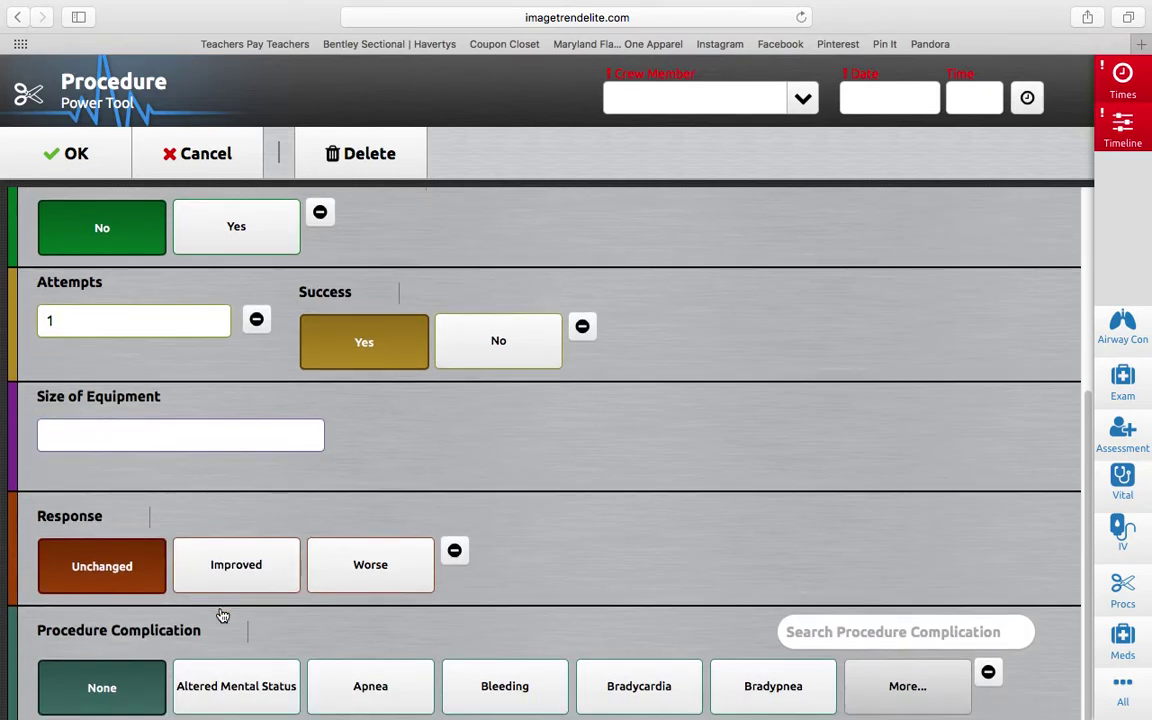
{"action": "scroll", "coordinate": [590, 270], "scroll_direction": "up", "scroll_amount": 1}
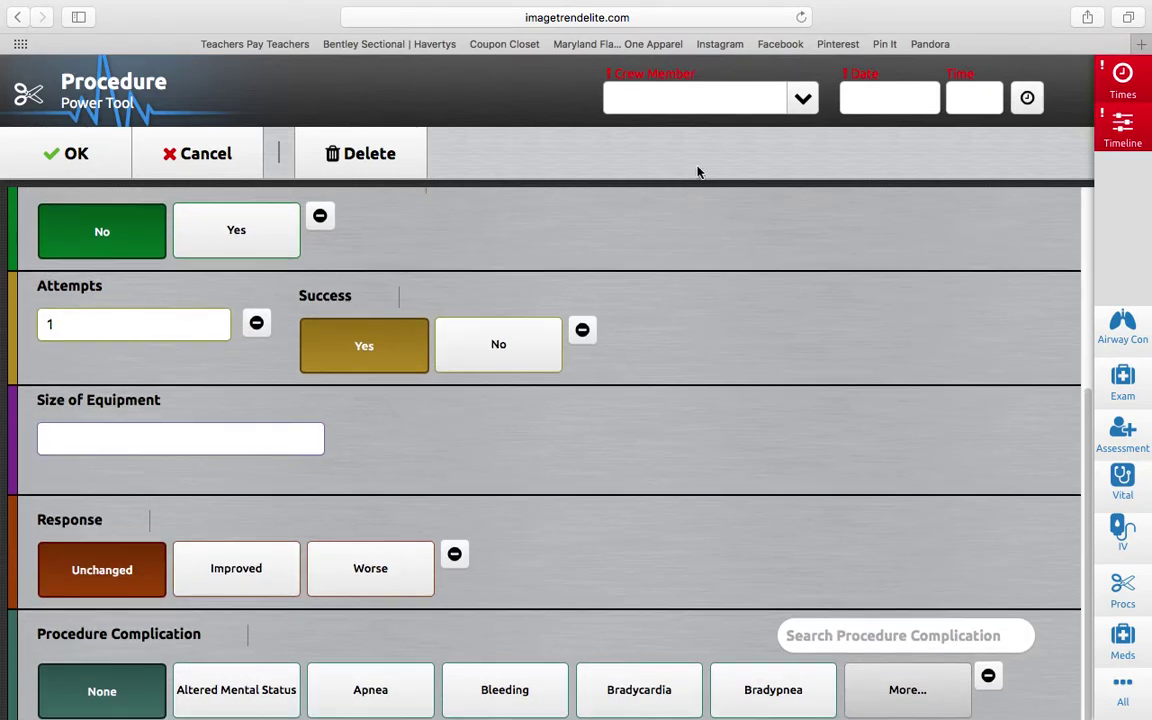
Assign the crew member's name and the current date and time to the ECG procedure, and confirm the record.
{"action": "left_click", "coordinate": [801, 101]}
{"action": "type", "text": "olse"}
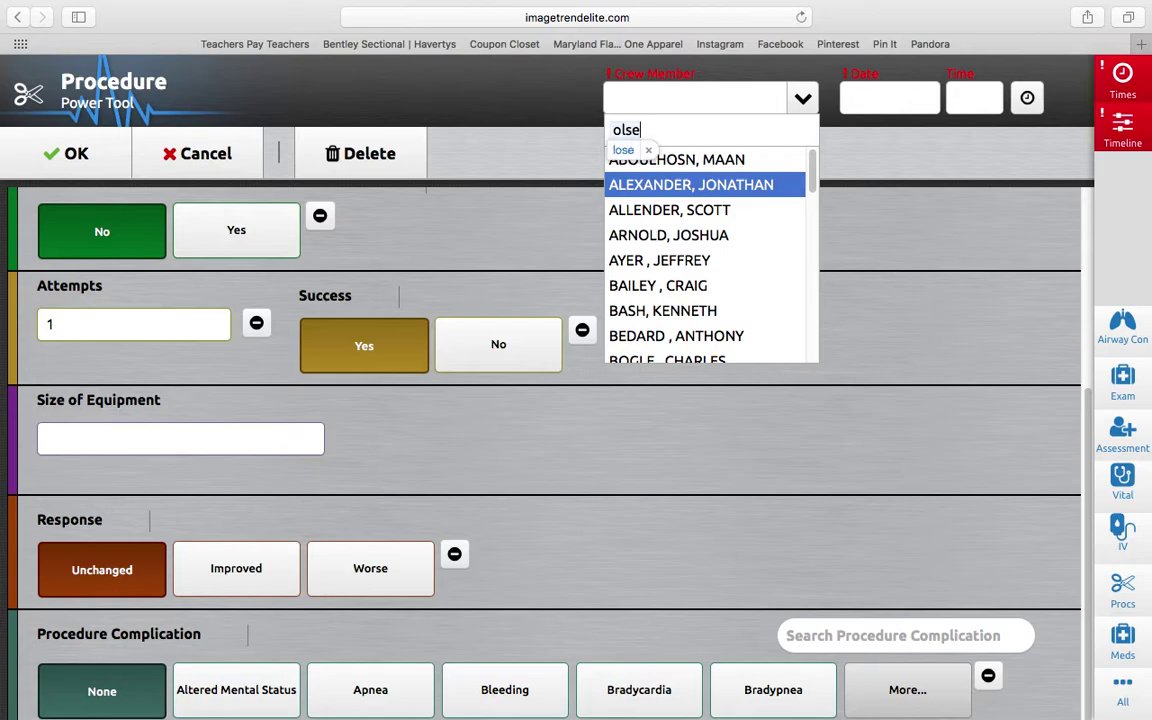
{"action": "type", "text": "n"}
{"action": "left_click", "coordinate": [771, 157]}
{"action": "left_click", "coordinate": [972, 97]}
{"action": "left_click", "coordinate": [36, 265]}
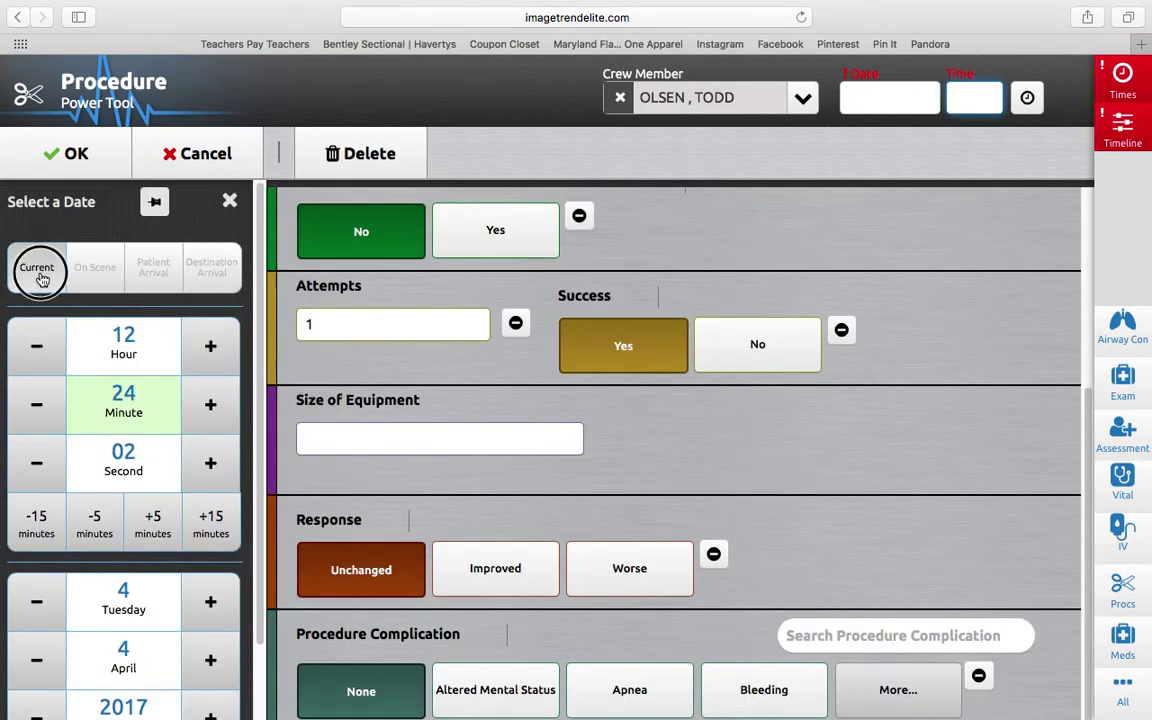
{"action": "left_click", "coordinate": [76, 156]}
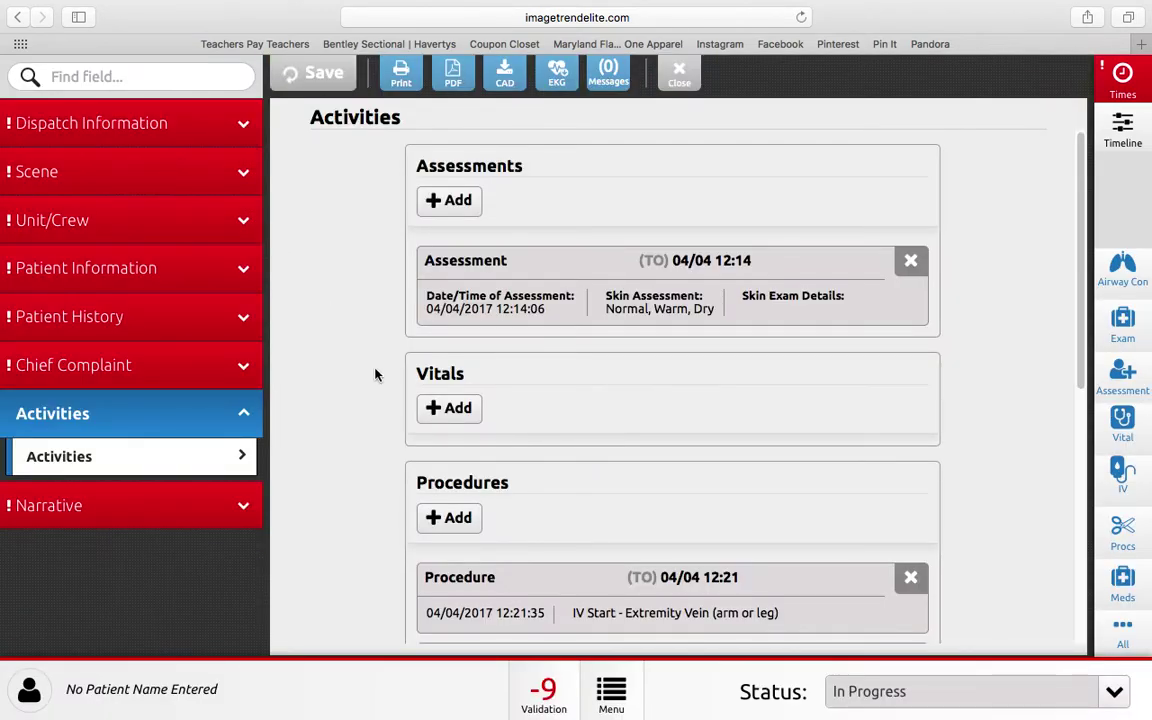
Review the procedures recorded in the activities list.
{"action": "scroll", "coordinate": [357, 372], "scroll_direction": "down", "scroll_amount": 3}
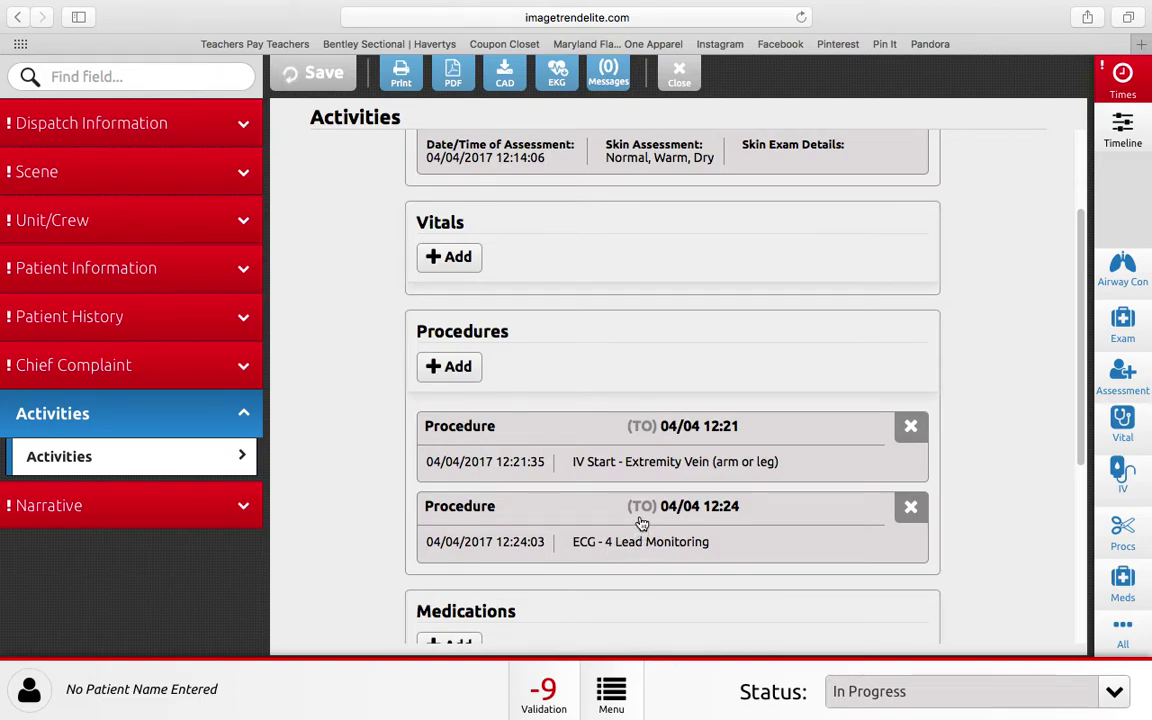
{"action": "left_click", "coordinate": [1122, 545]}
{"action": "scroll", "coordinate": [592, 413], "scroll_direction": "down", "scroll_amount": 1}
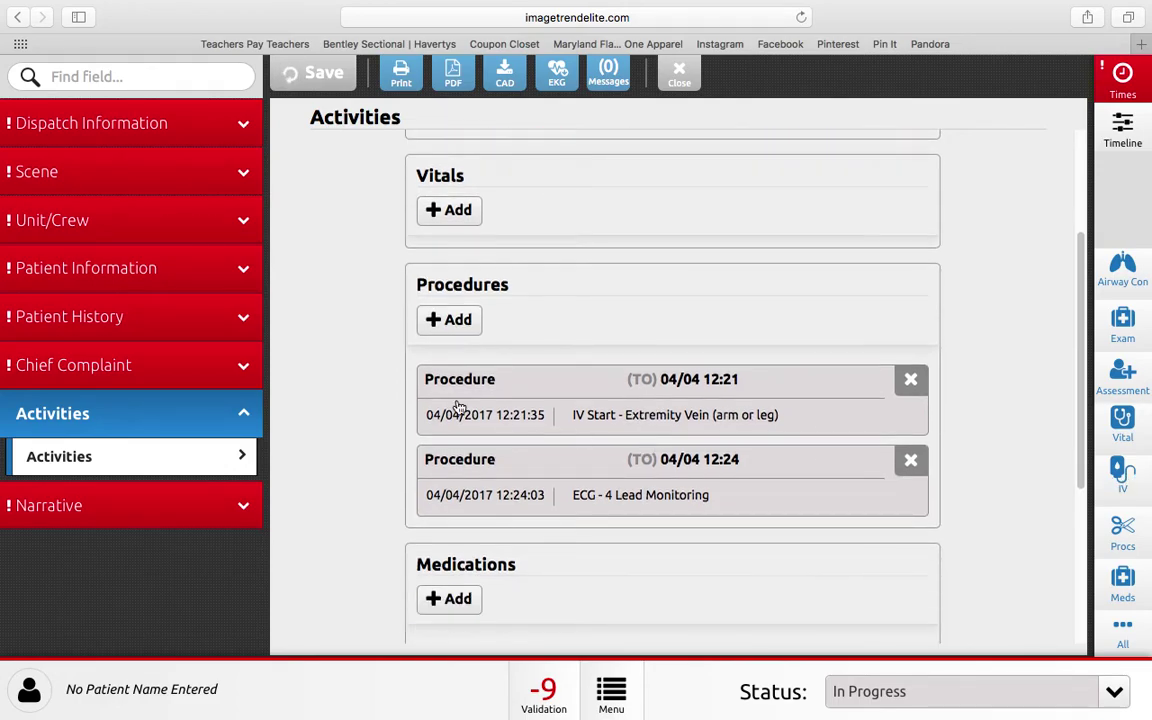
Start a vitals record with the crew member's name and current date and time, and set Prior to Arrival to No.
{"action": "left_click", "coordinate": [1123, 425]}
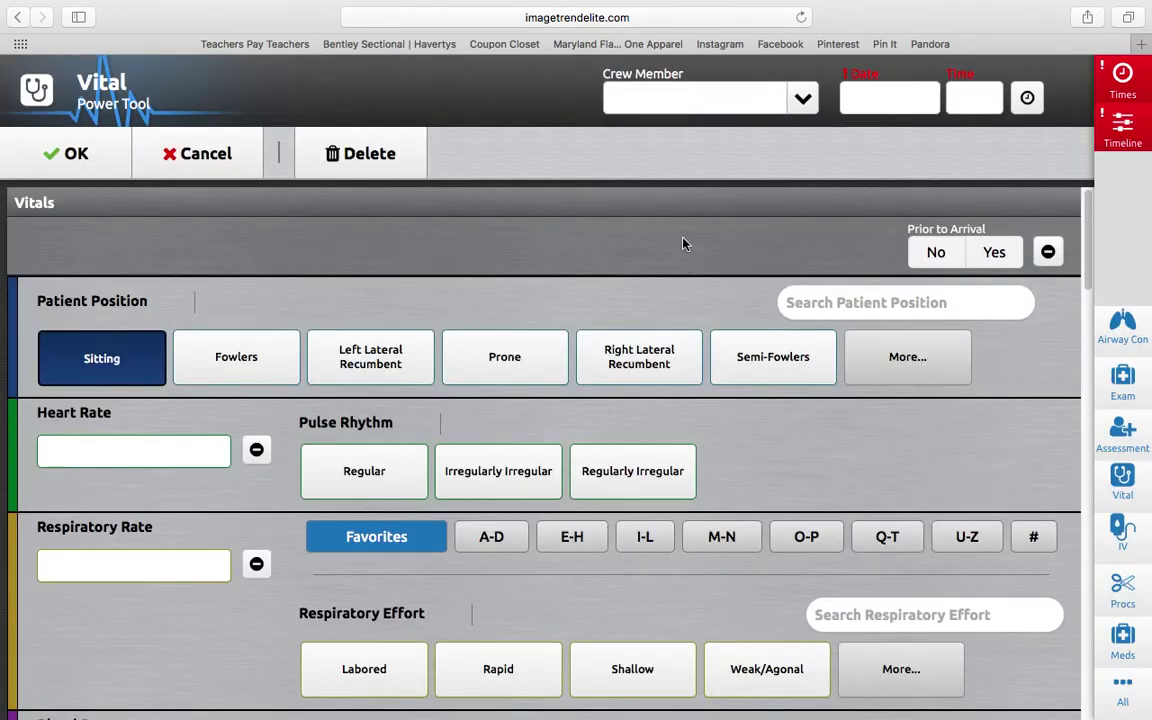
{"action": "left_click", "coordinate": [804, 98]}
{"action": "type", "text": "olsen"}
{"action": "left_click", "coordinate": [760, 158]}
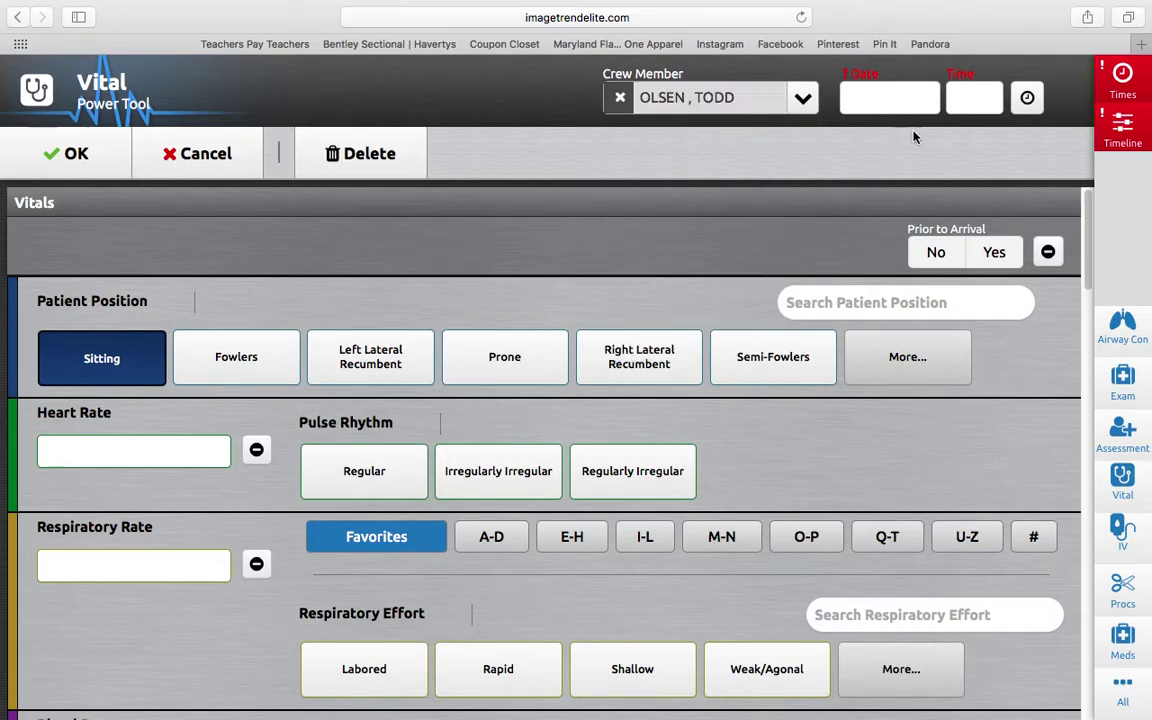
{"action": "left_click", "coordinate": [963, 100]}
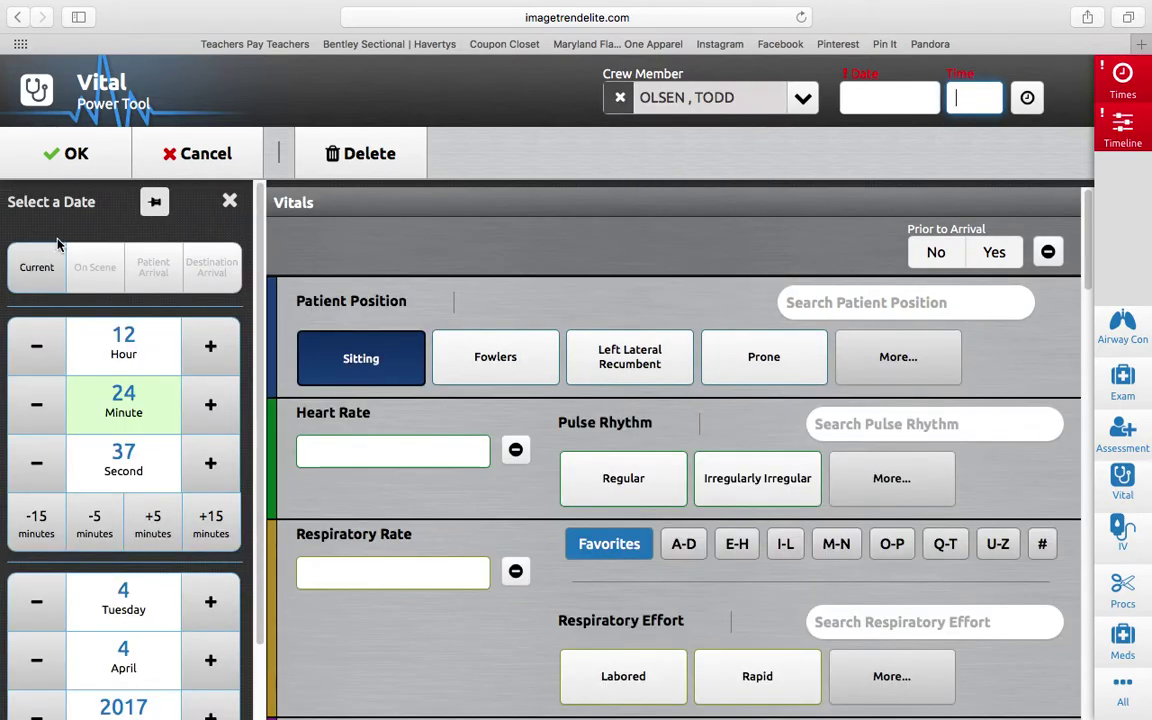
{"action": "left_click", "coordinate": [37, 265]}
{"action": "left_click", "coordinate": [230, 202]}
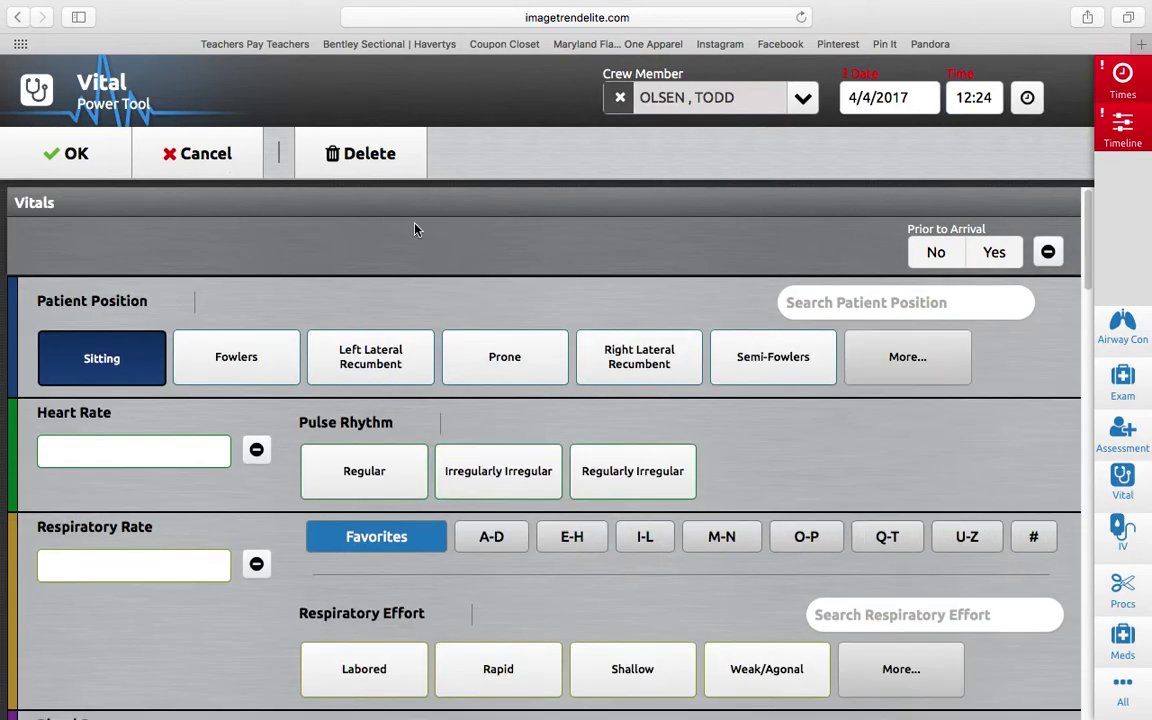
{"action": "left_click", "coordinate": [925, 256]}
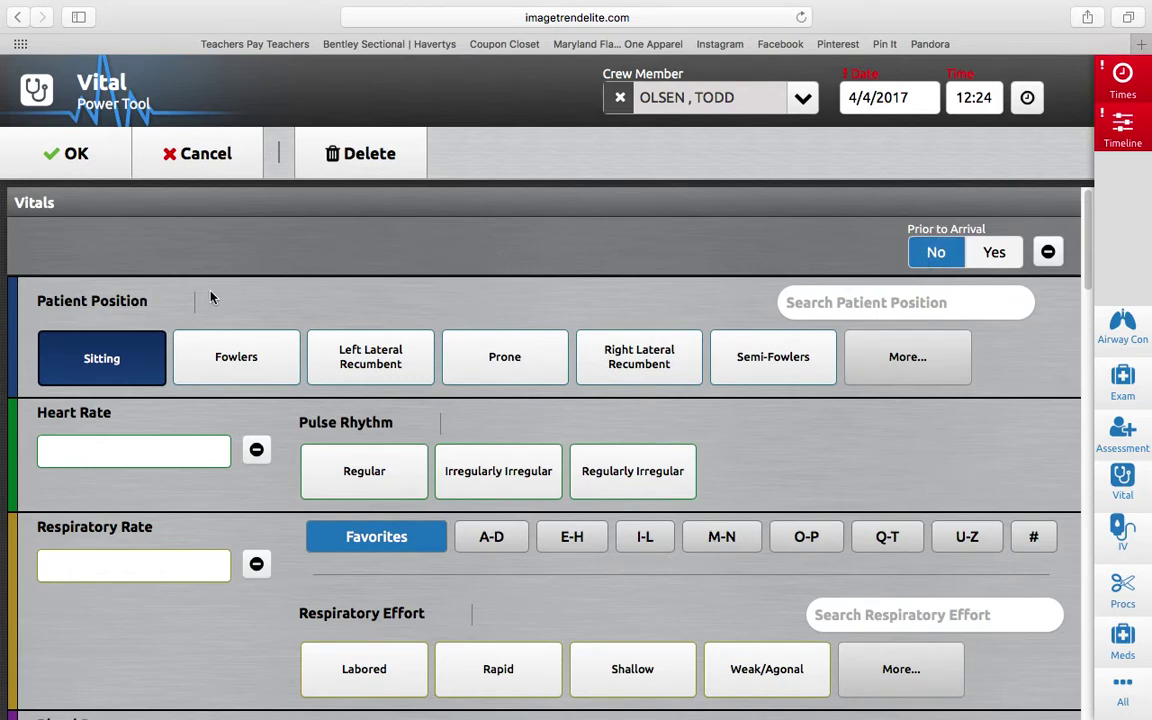
Set the patient's heart rate to 80 and the pulse rhythm to Regular.
{"action": "scroll", "coordinate": [210, 292], "scroll_direction": "down", "scroll_amount": 1}
{"action": "scroll", "coordinate": [213, 292], "scroll_direction": "up", "scroll_amount": 1}
{"action": "left_click", "coordinate": [134, 455]}
{"action": "left_click", "coordinate": [134, 456]}
{"action": "type", "text": "0"}
{"action": "key", "text": "Tab"}
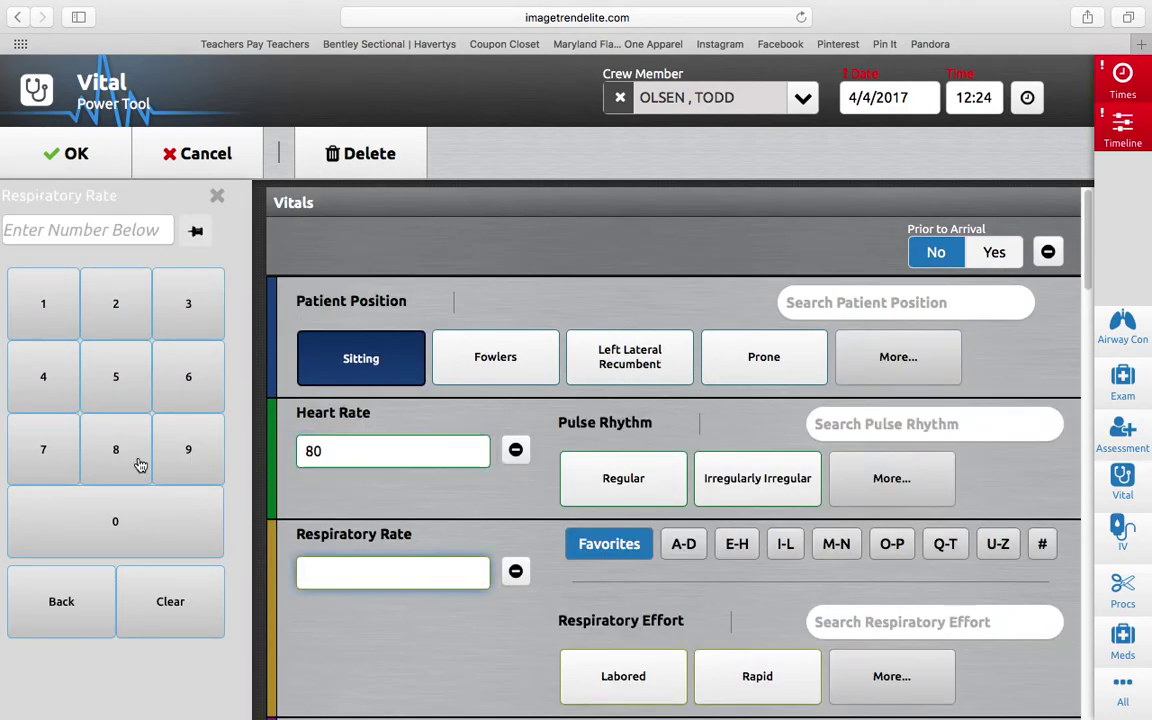
{"action": "left_click", "coordinate": [668, 483]}
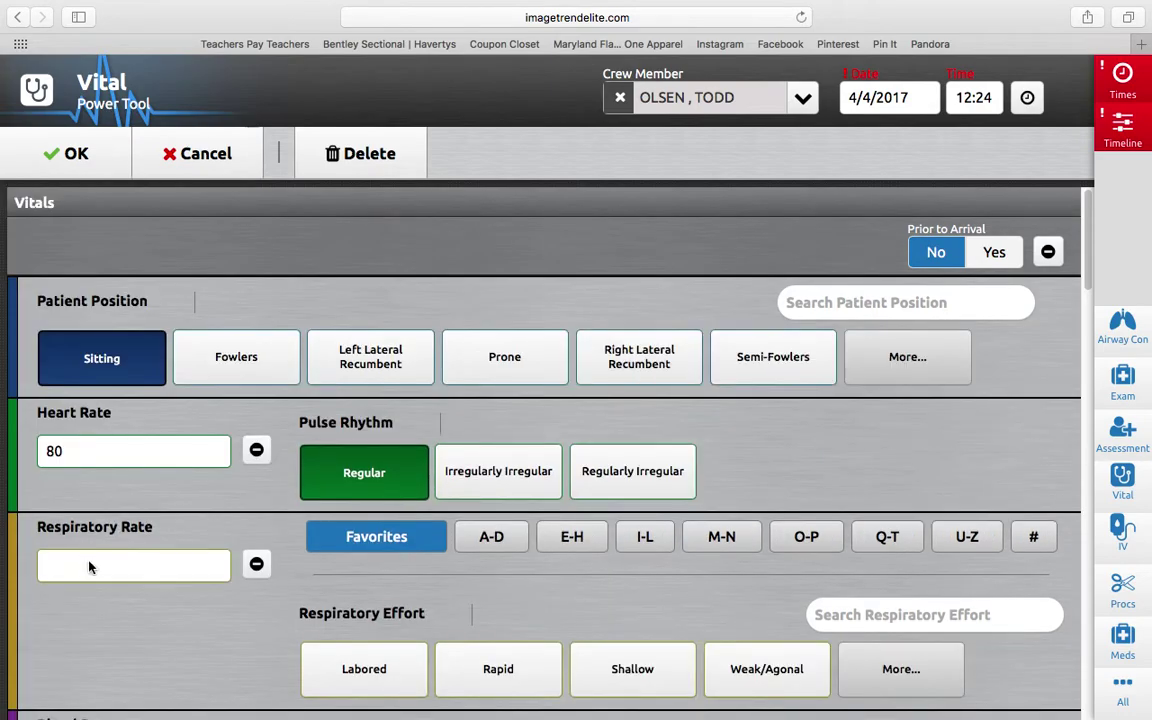
Set the respiratory rate to 16 and the respiratory effort to Normal.
{"action": "left_click", "coordinate": [89, 562]}
{"action": "type", "text": "16"}
{"action": "left_click", "coordinate": [442, 620]}
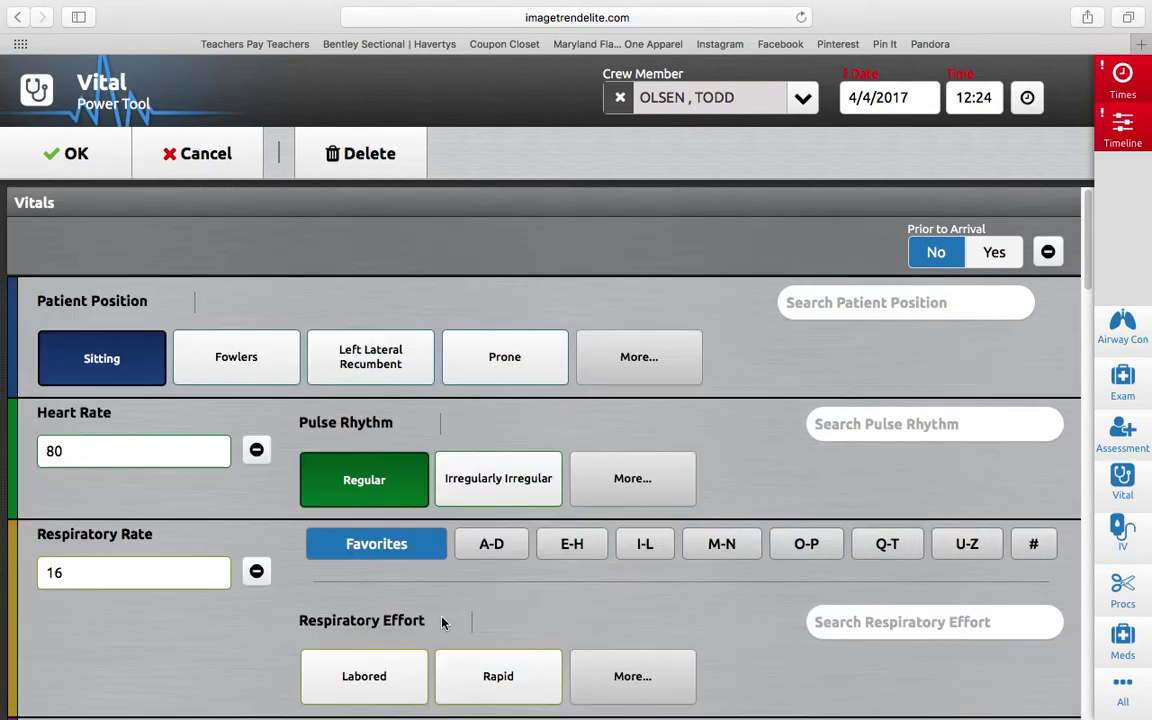
{"action": "scroll", "coordinate": [442, 620], "scroll_direction": "down", "scroll_amount": 1}
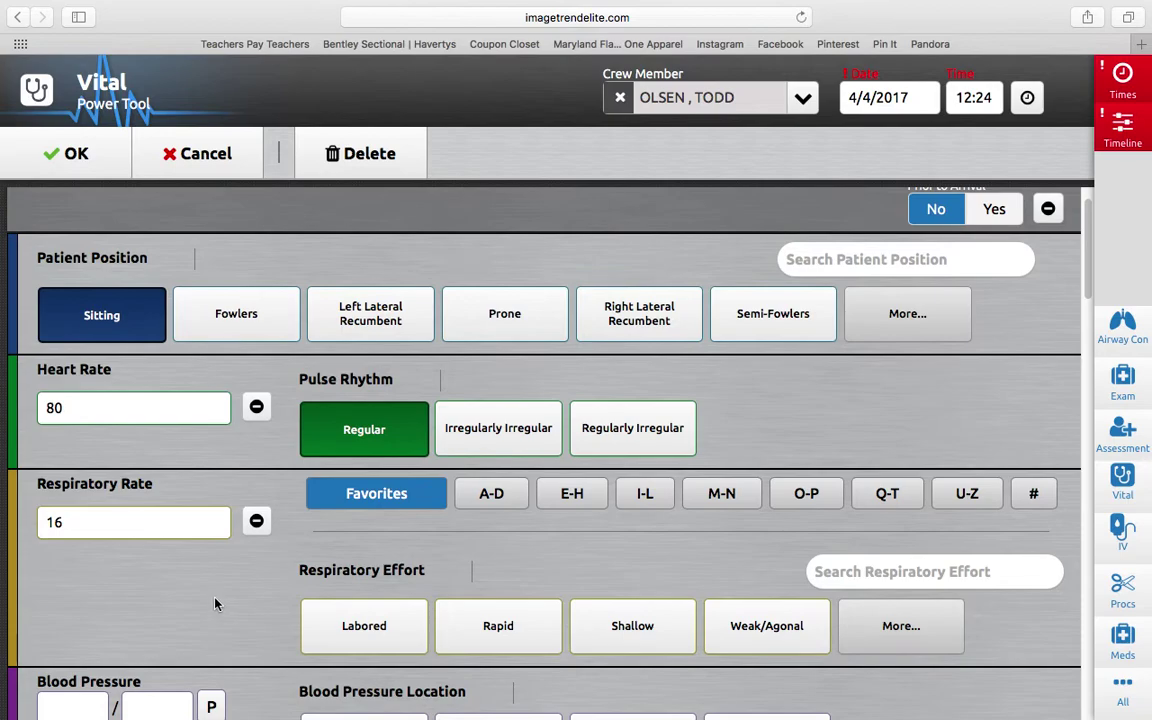
{"action": "scroll", "coordinate": [805, 582], "scroll_direction": "down", "scroll_amount": 5}
{"action": "left_click", "coordinate": [740, 291]}
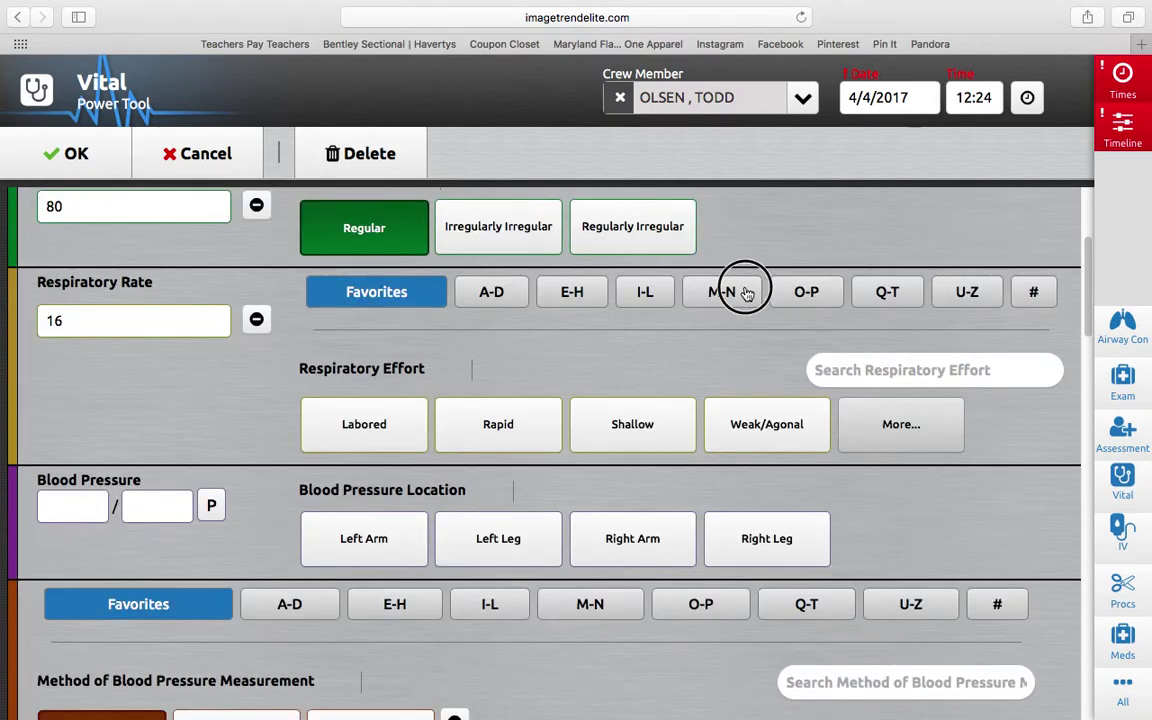
{"action": "left_click", "coordinate": [352, 418]}
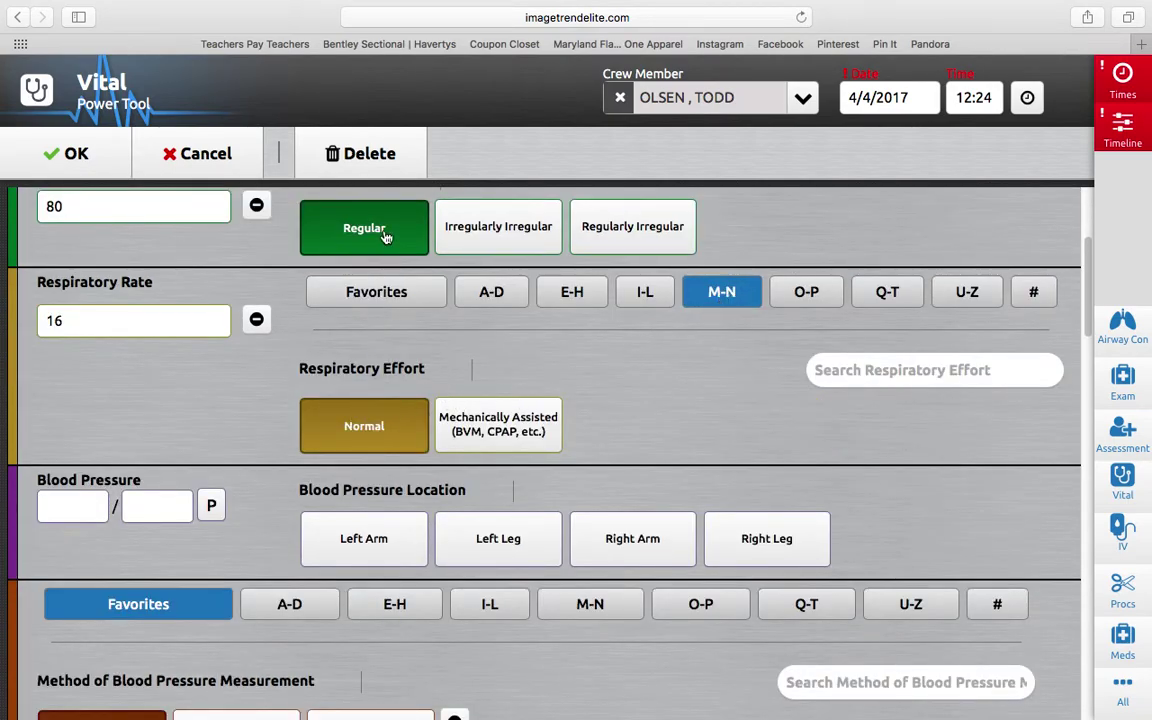
Record the patient's blood pressure as 136 systolic over 80 diastolic.
{"action": "scroll", "coordinate": [345, 330], "scroll_direction": "down", "scroll_amount": 1}
{"action": "left_click", "coordinate": [98, 494]}
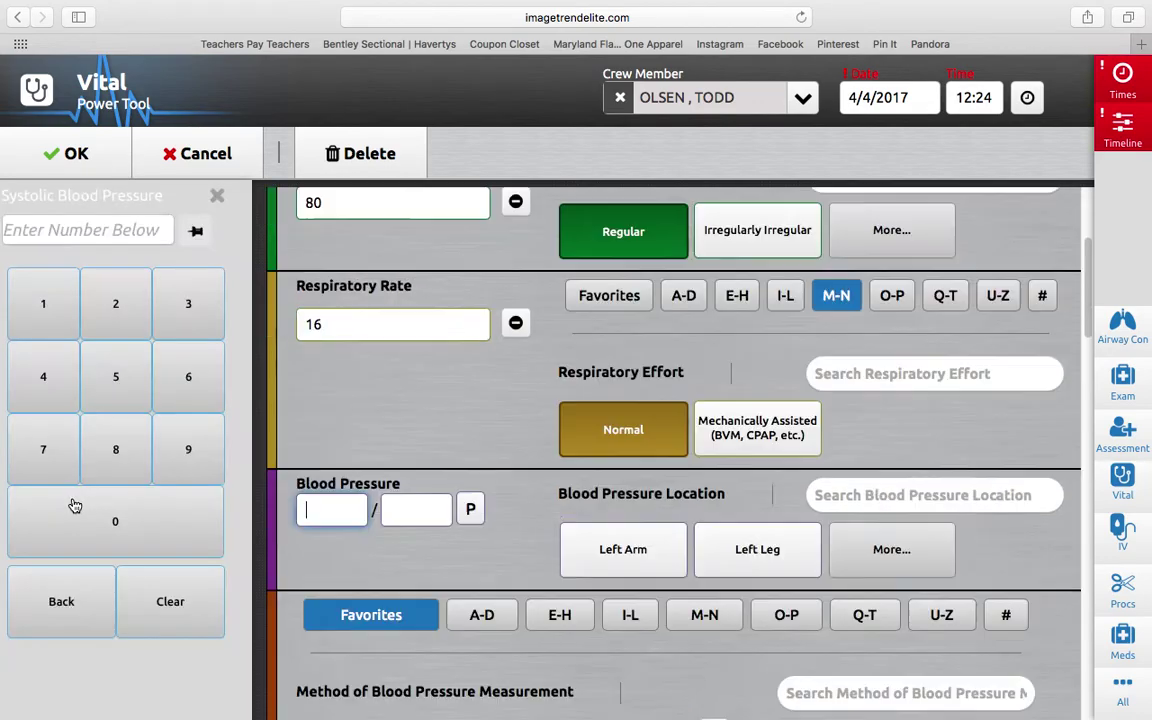
{"action": "type", "text": "136"}
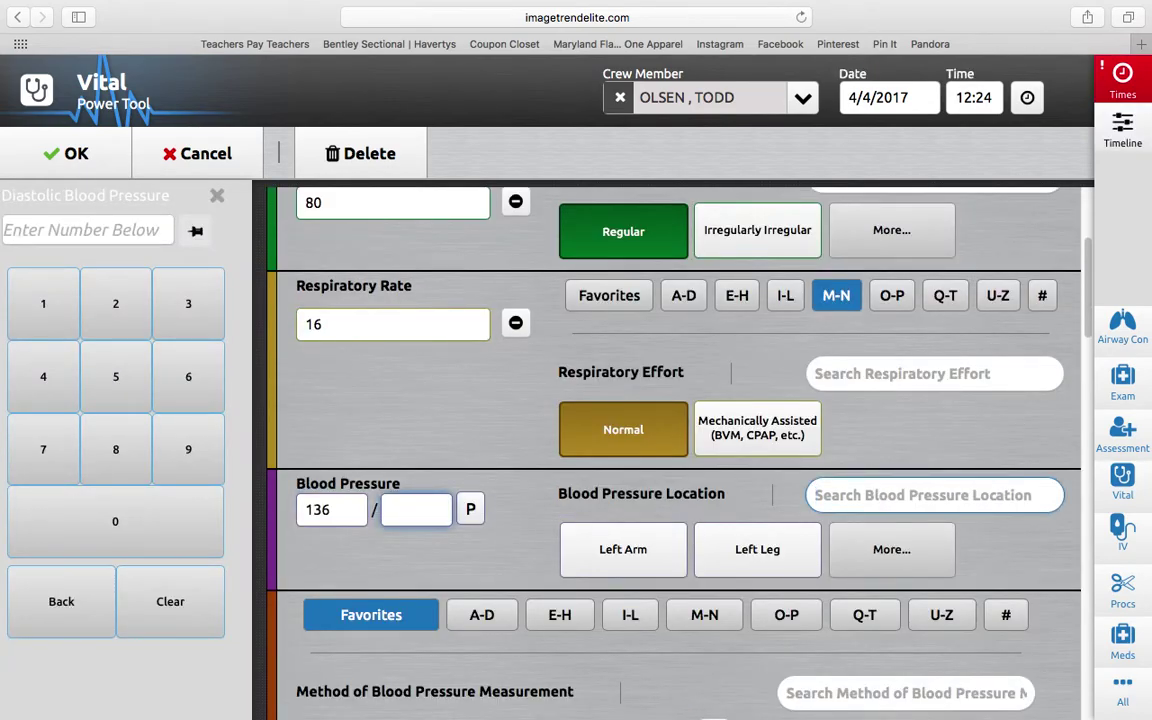
{"action": "type", "text": "80"}
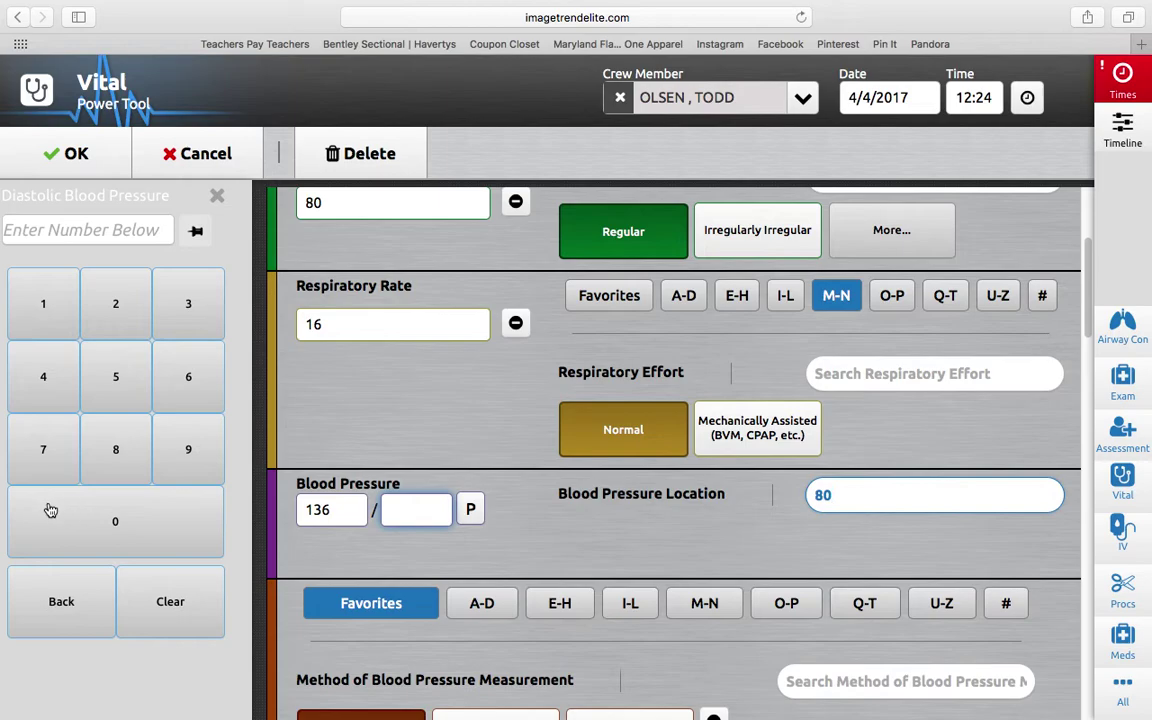
{"action": "left_click", "coordinate": [481, 564]}
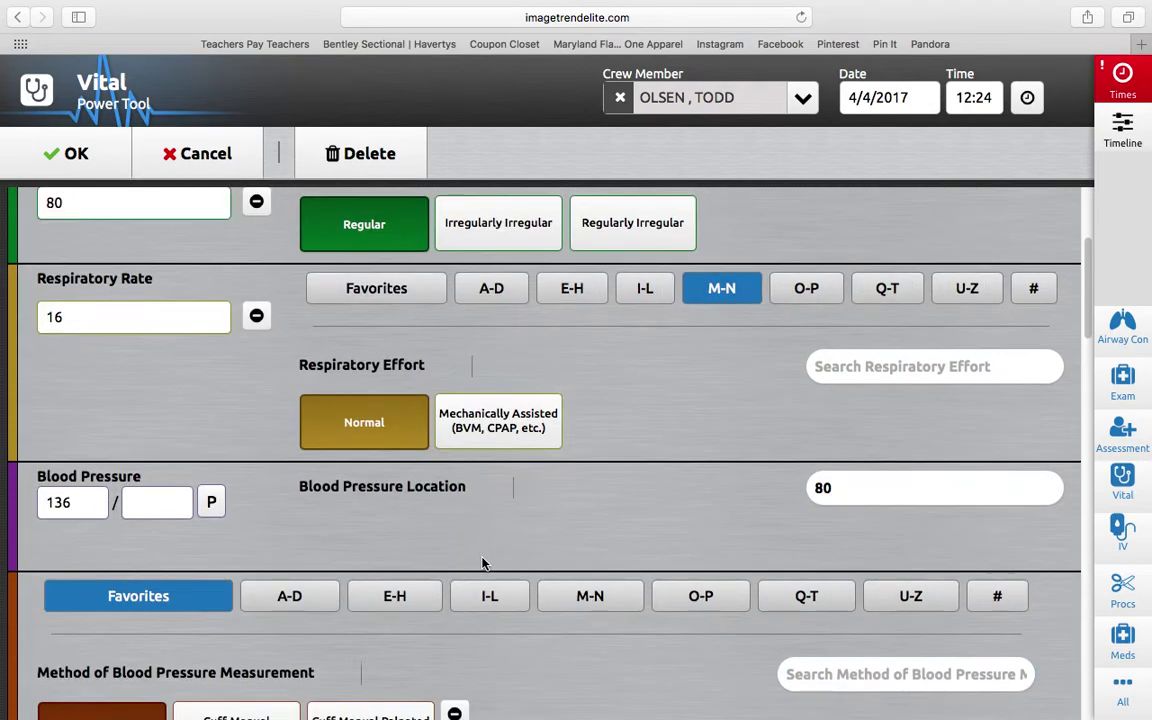
{"action": "left_click", "coordinate": [169, 512]}
{"action": "left_click", "coordinate": [115, 449]}
{"action": "left_click", "coordinate": [160, 518]}
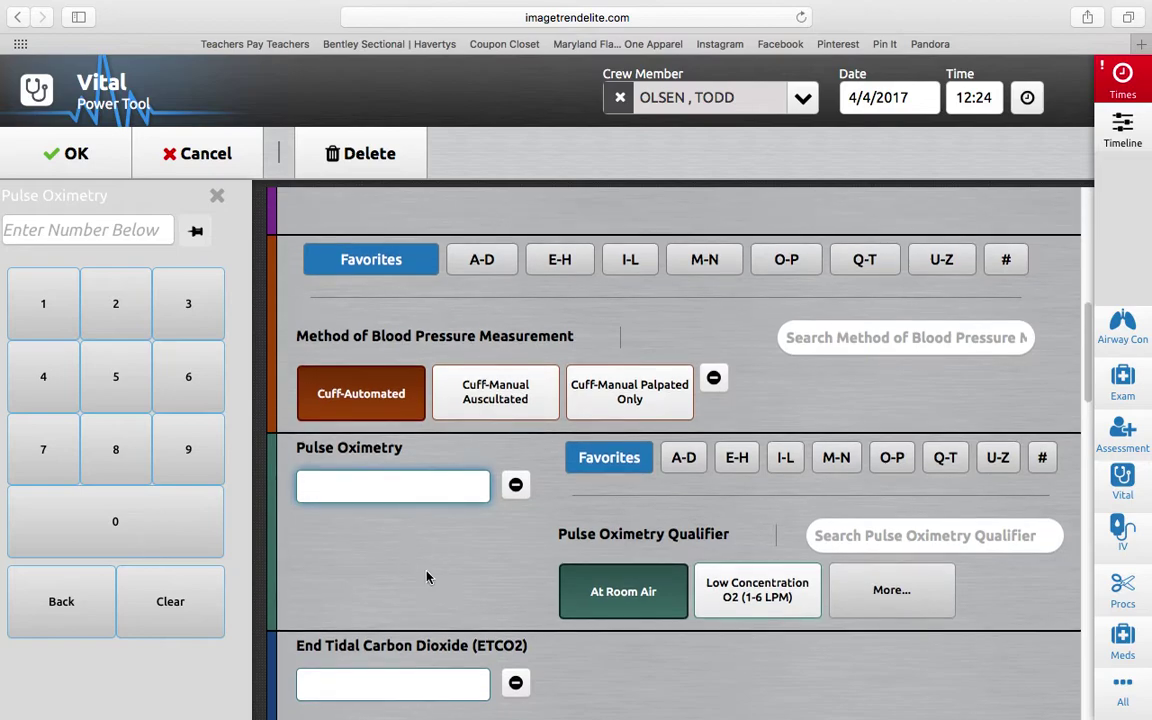
{"action": "left_click", "coordinate": [426, 577]}
{"action": "scroll", "coordinate": [300, 500], "scroll_direction": "up", "scroll_amount": 7}
{"action": "scroll", "coordinate": [127, 532], "scroll_direction": "down", "scroll_amount": 2}
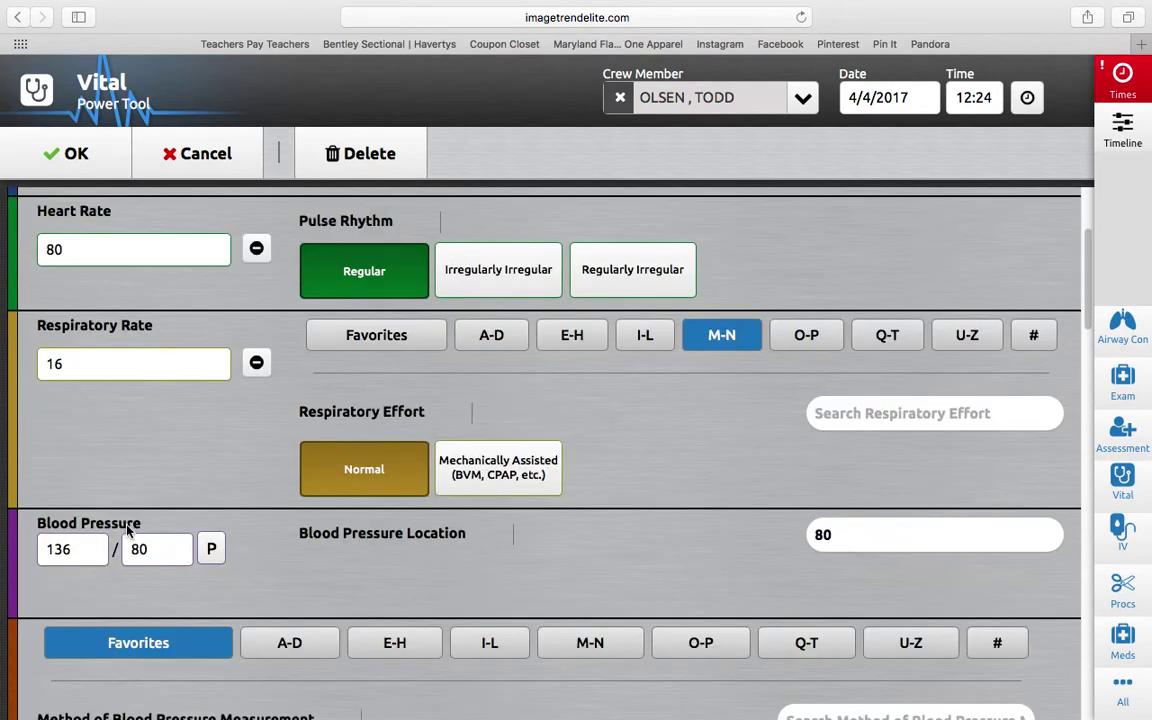
Set the pulse oximetry to 99 and expand the full list of pulse oximetry qualifiers.
{"action": "scroll", "coordinate": [127, 532], "scroll_direction": "down", "scroll_amount": 5}
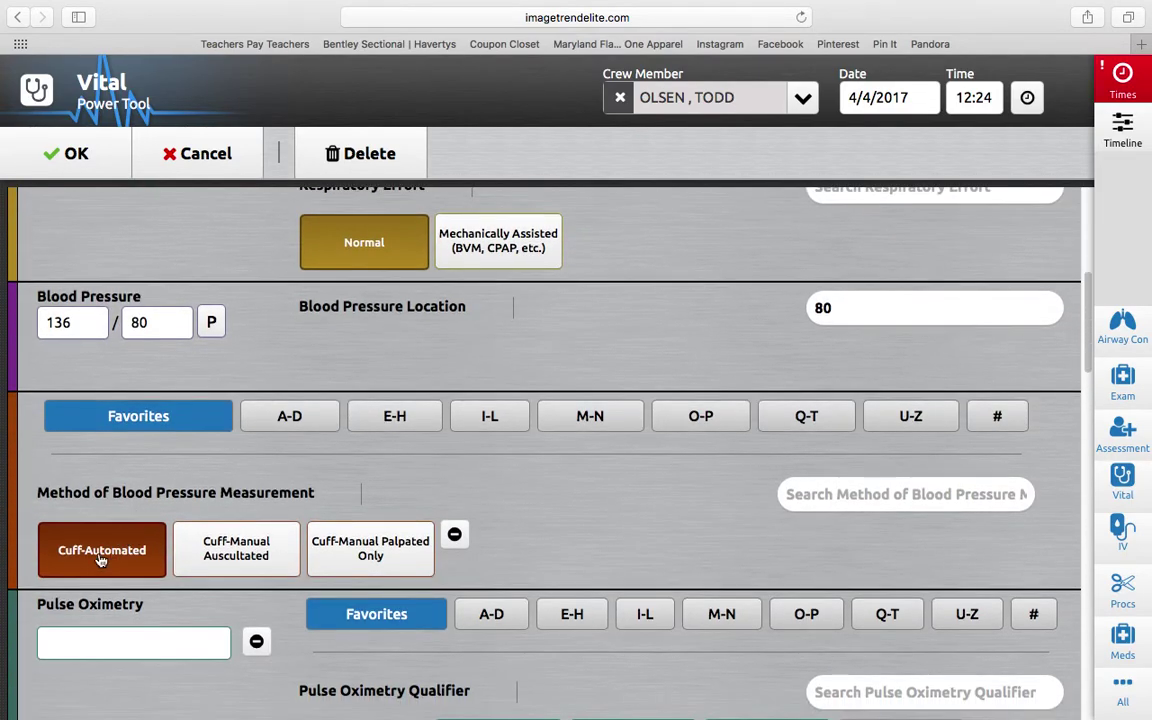
{"action": "scroll", "coordinate": [101, 556], "scroll_direction": "down", "scroll_amount": 1}
{"action": "scroll", "coordinate": [105, 540], "scroll_direction": "down", "scroll_amount": 3}
{"action": "scroll", "coordinate": [115, 512], "scroll_direction": "up", "scroll_amount": 1}
{"action": "scroll", "coordinate": [116, 517], "scroll_direction": "down", "scroll_amount": 2}
{"action": "scroll", "coordinate": [116, 517], "scroll_direction": "up", "scroll_amount": 1}
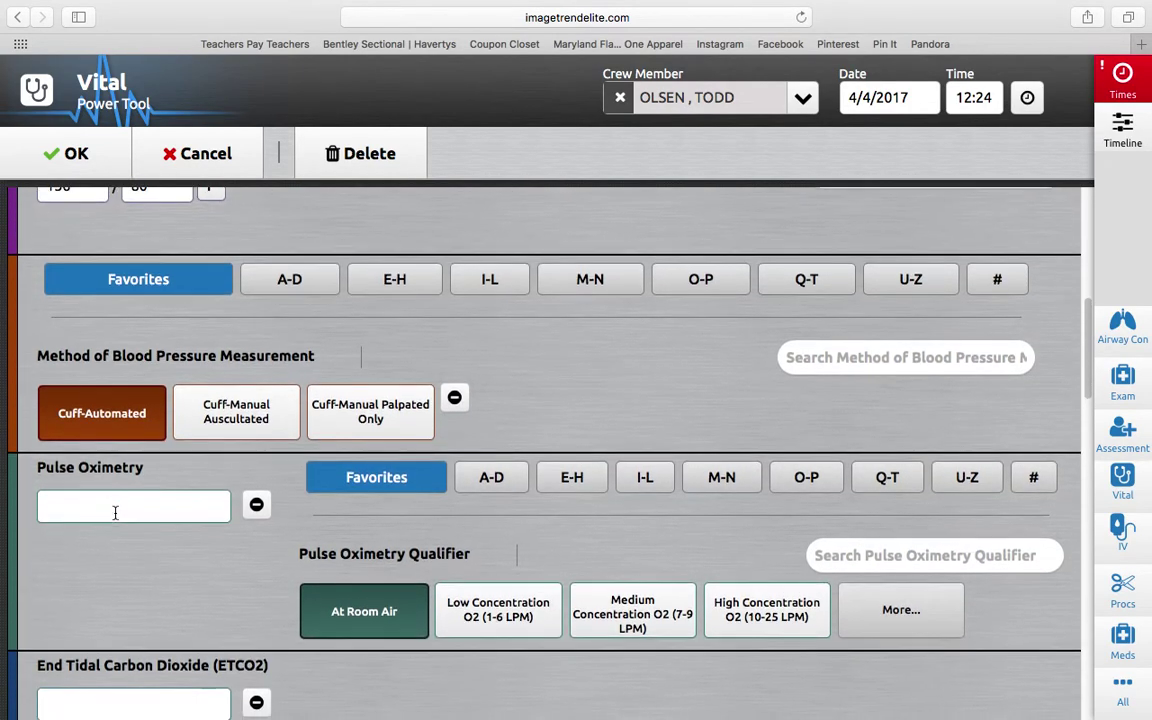
{"action": "left_click", "coordinate": [115, 512]}
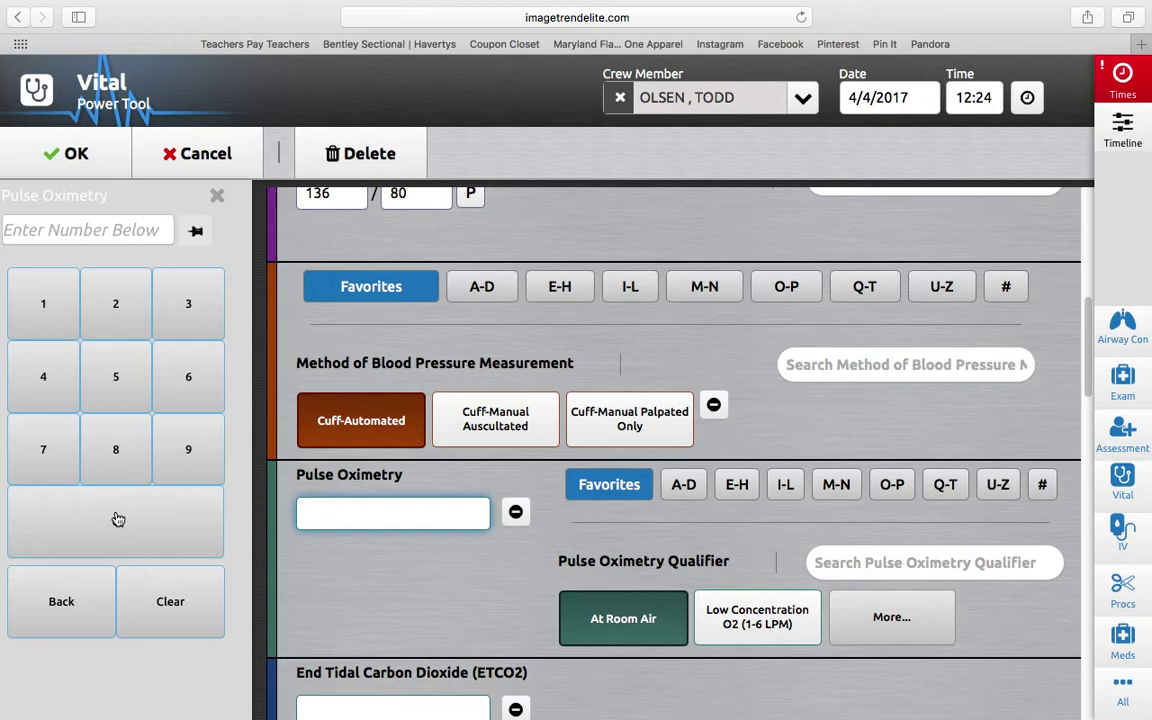
{"action": "type", "text": "99"}
{"action": "key", "text": "Tab"}
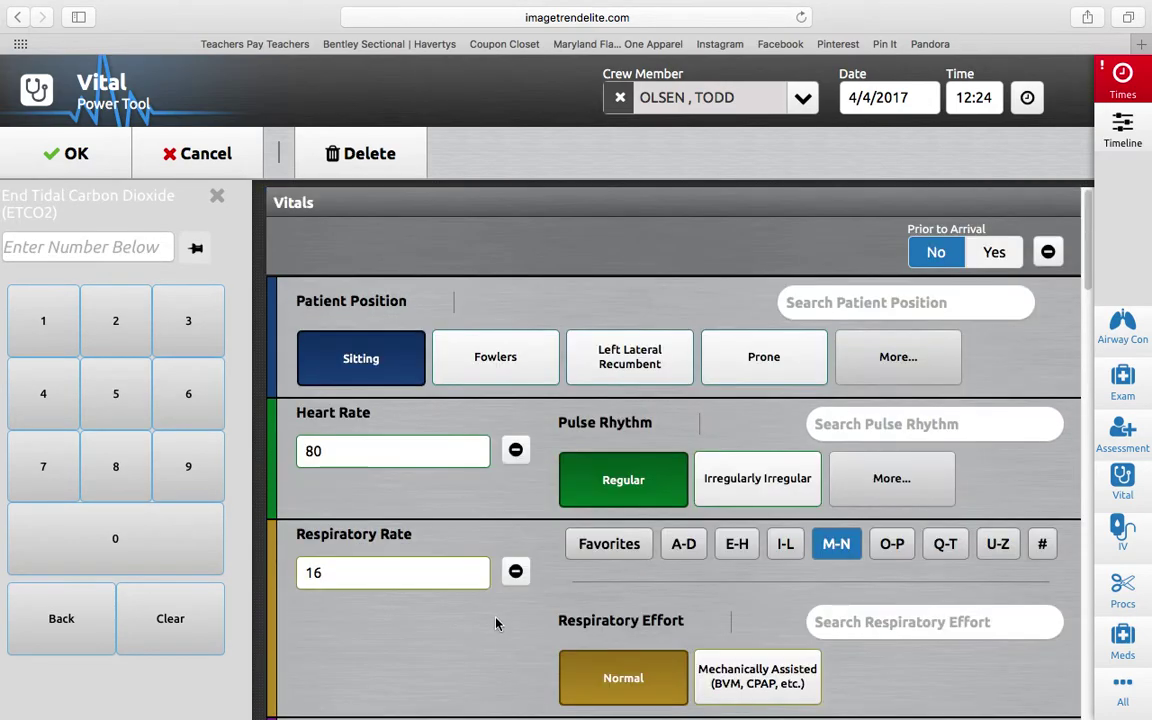
{"action": "scroll", "coordinate": [531, 390], "scroll_direction": "up", "scroll_amount": 3}
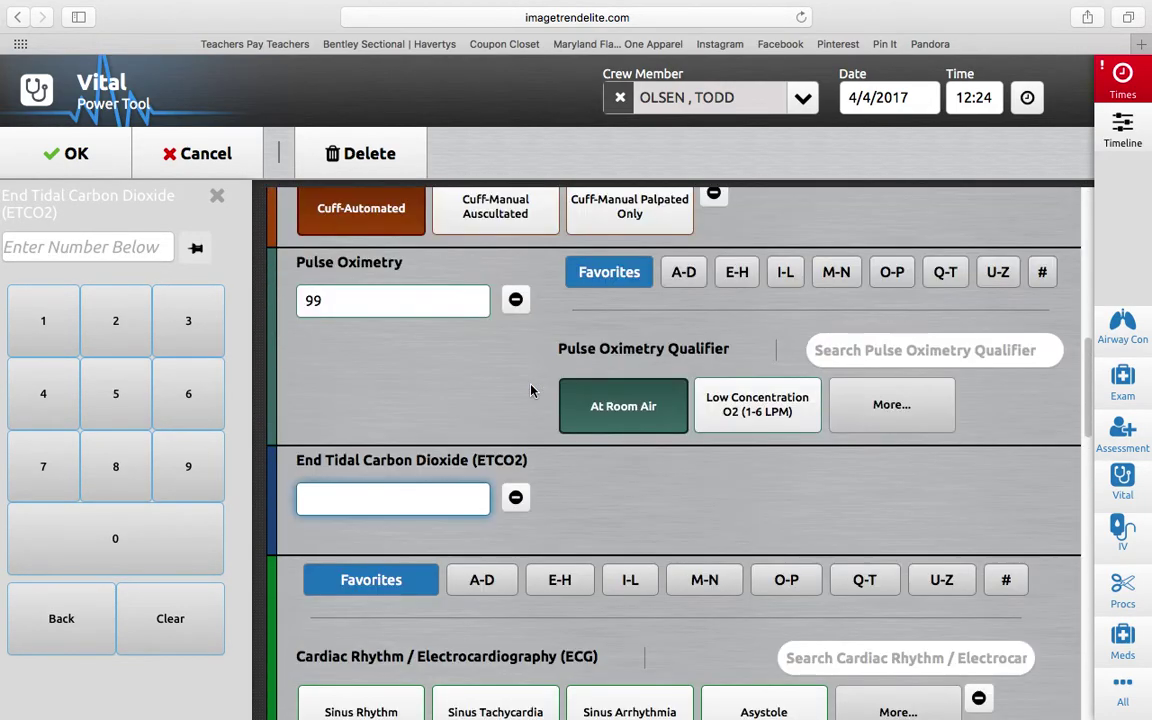
{"action": "left_click", "coordinate": [535, 393]}
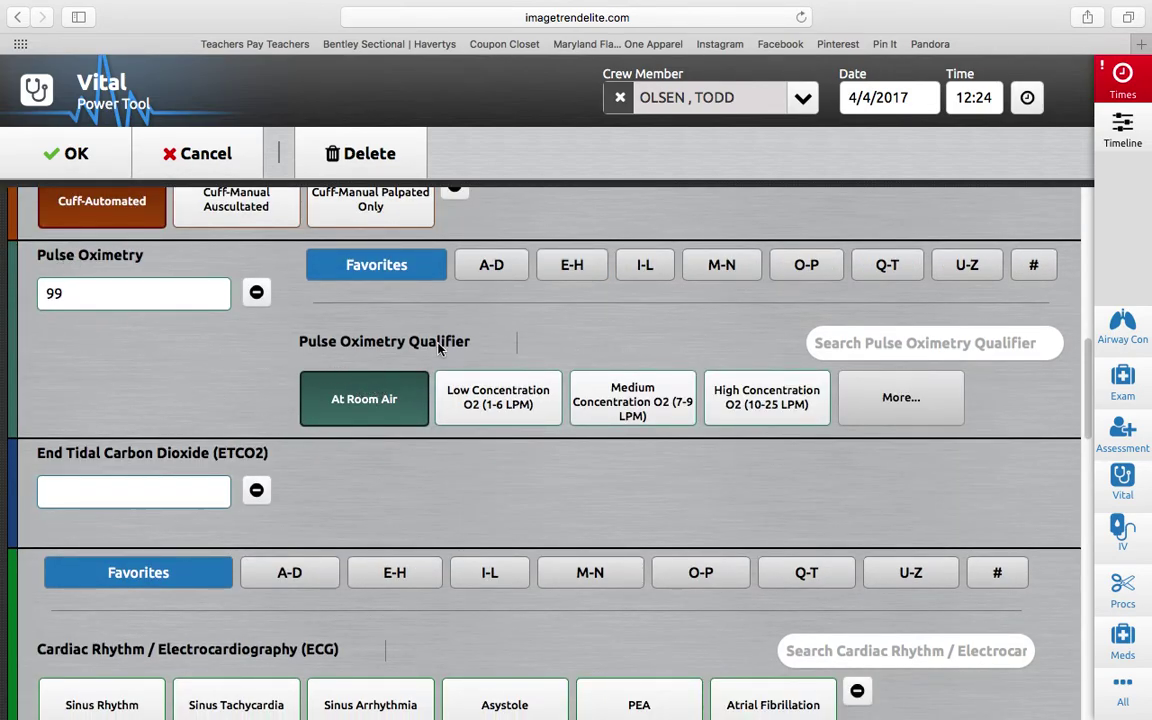
{"action": "left_click", "coordinate": [870, 410]}
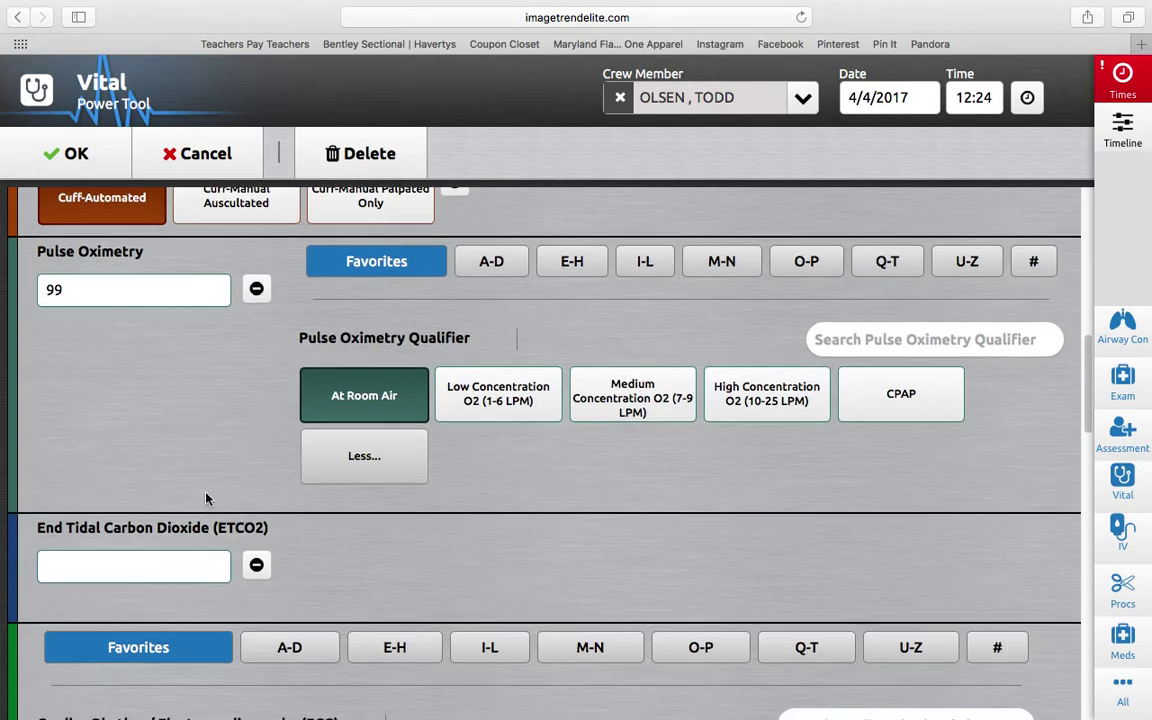
Set the cardiac rhythm to Sinus Rhythm and the ECG type to 4 Lead.
{"action": "scroll", "coordinate": [206, 499], "scroll_direction": "down", "scroll_amount": 5}
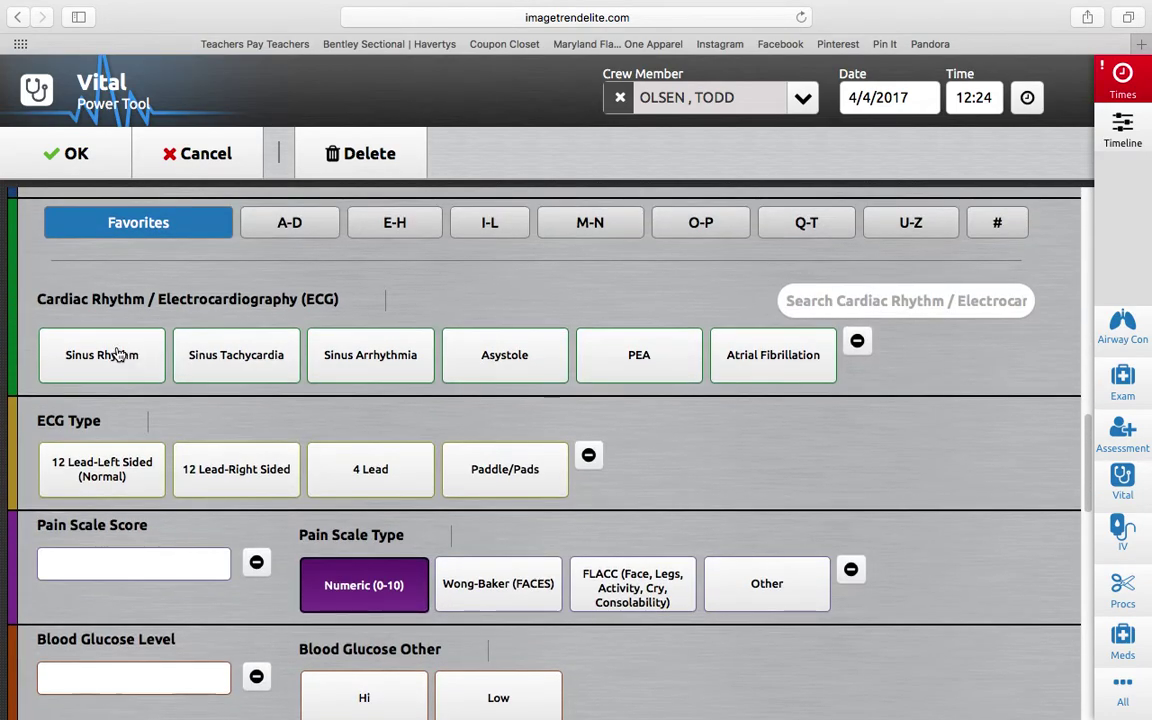
{"action": "left_click", "coordinate": [120, 355]}
{"action": "scroll", "coordinate": [113, 400], "scroll_direction": "down", "scroll_amount": 1}
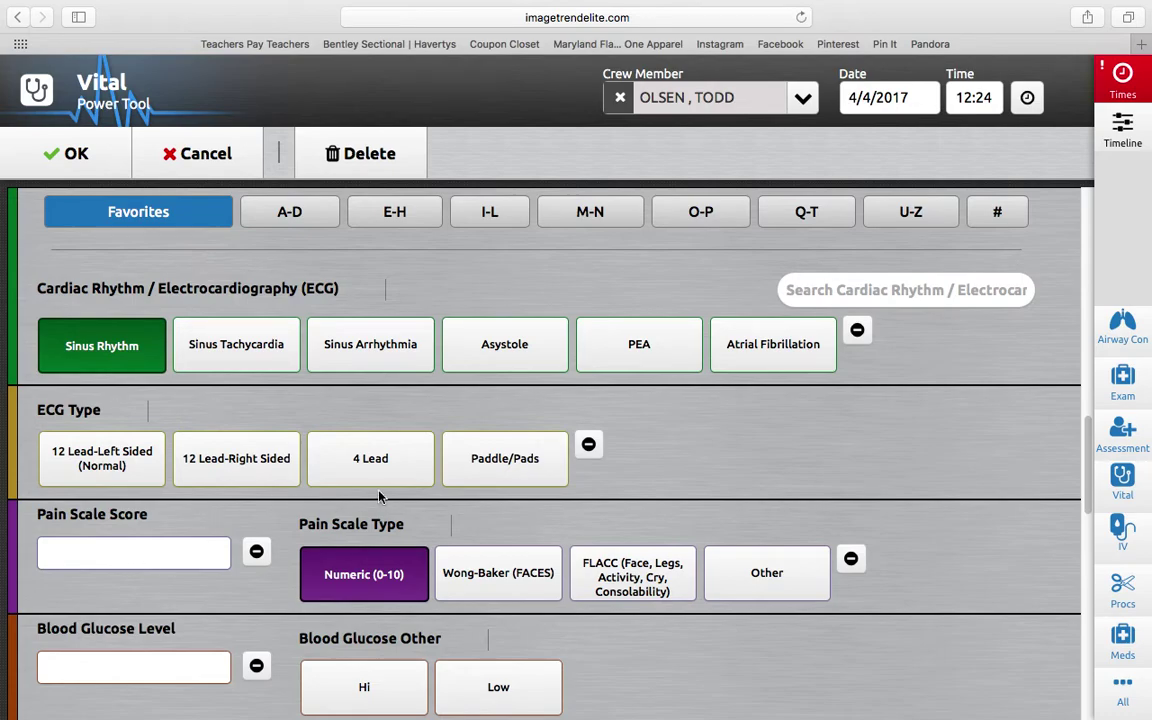
{"action": "left_click", "coordinate": [345, 455]}
Review the remaining vitals fields, from the pain scale and Glasgow Coma Score through possible stroke and temperature.
{"action": "left_click", "coordinate": [167, 552]}
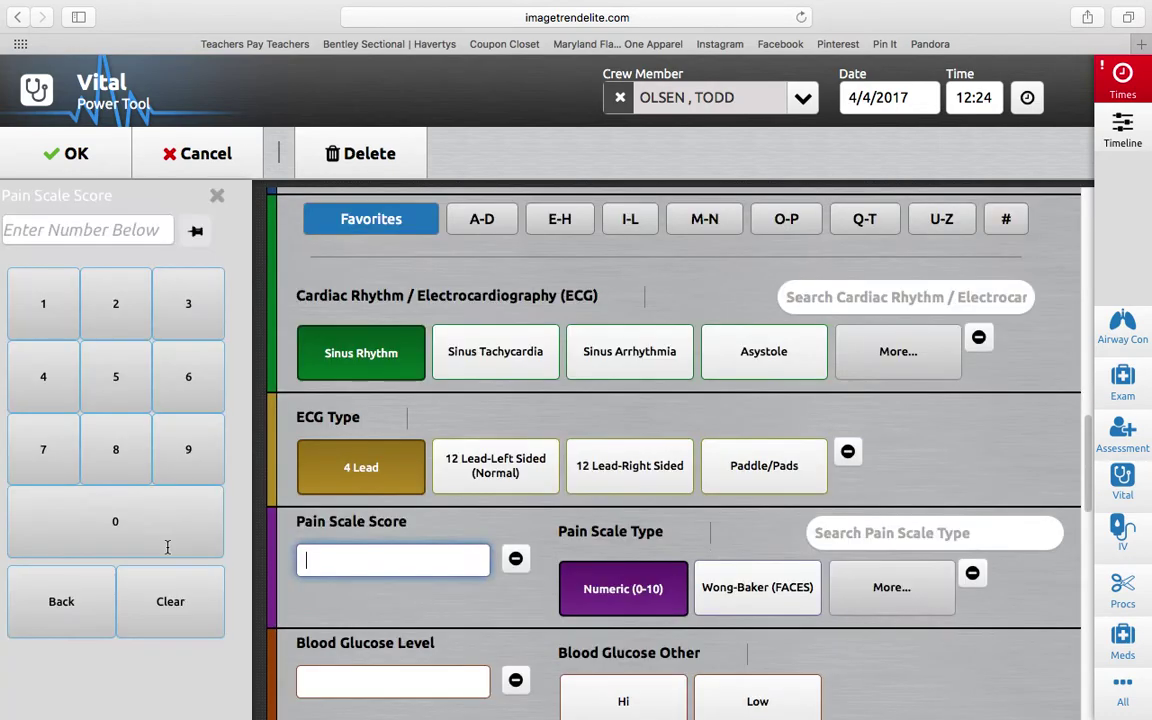
{"action": "scroll", "coordinate": [320, 480], "scroll_direction": "down", "scroll_amount": 5}
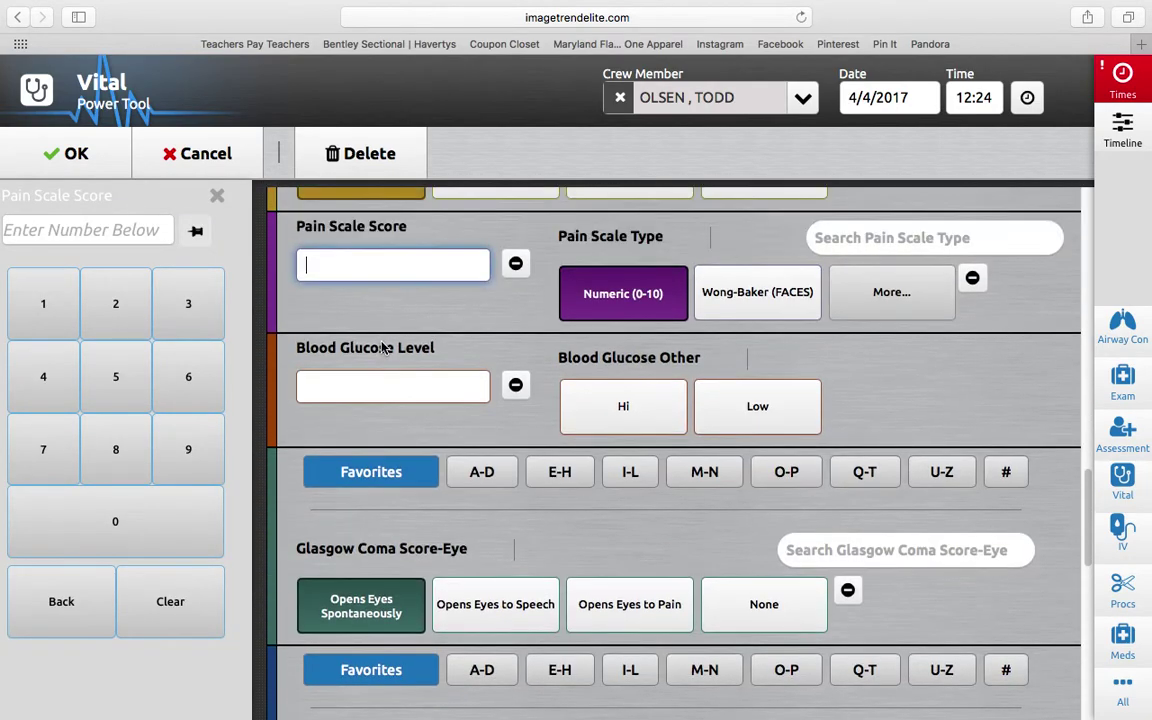
{"action": "scroll", "coordinate": [388, 481], "scroll_direction": "down", "scroll_amount": 6}
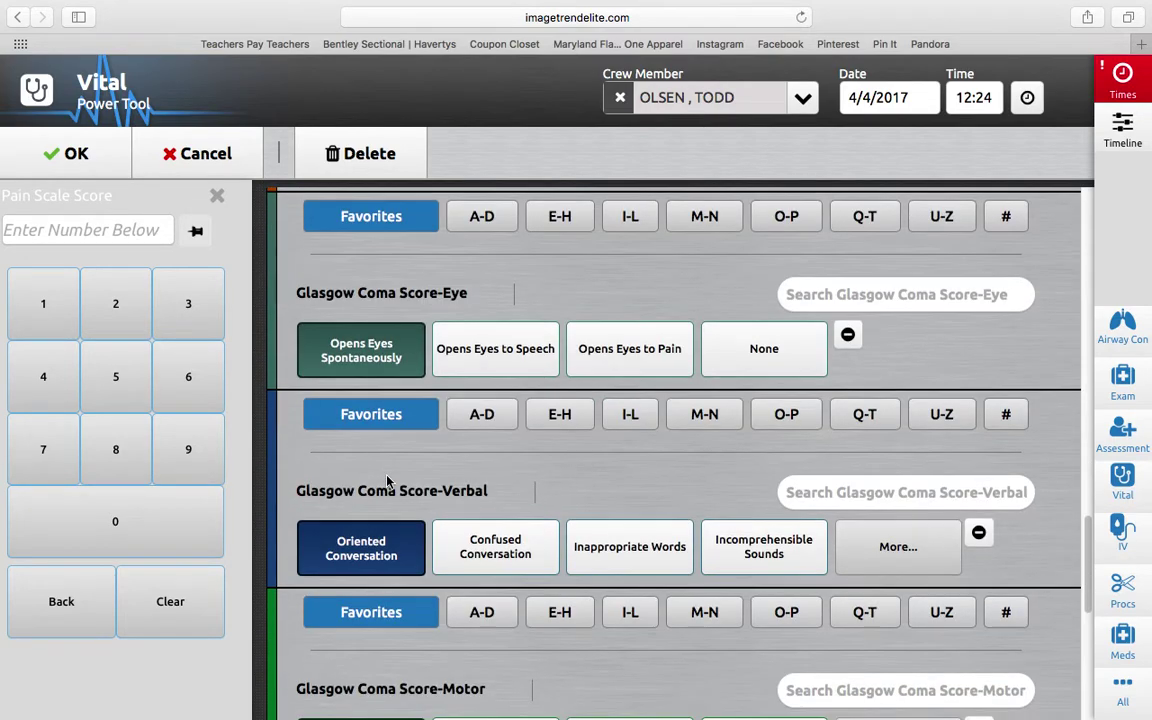
{"action": "scroll", "coordinate": [388, 481], "scroll_direction": "down", "scroll_amount": 5}
{"action": "scroll", "coordinate": [386, 476], "scroll_direction": "up", "scroll_amount": 1}
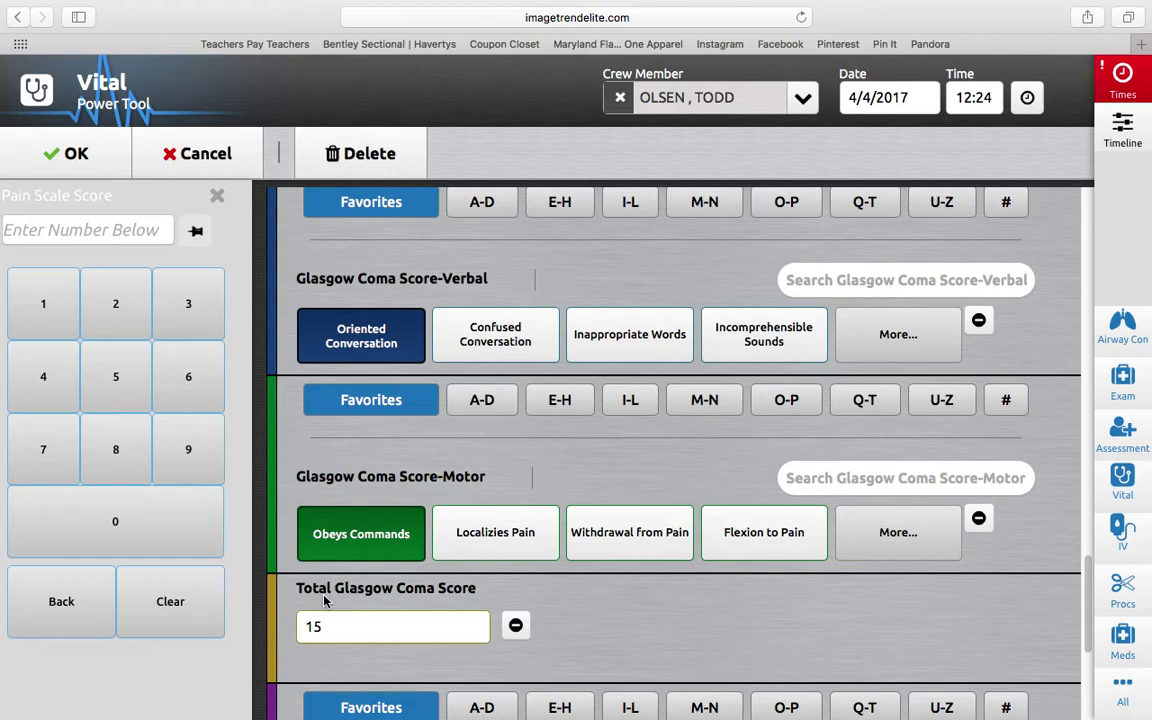
{"action": "scroll", "coordinate": [335, 445], "scroll_direction": "up", "scroll_amount": 1}
{"action": "scroll", "coordinate": [373, 558], "scroll_direction": "down", "scroll_amount": 8}
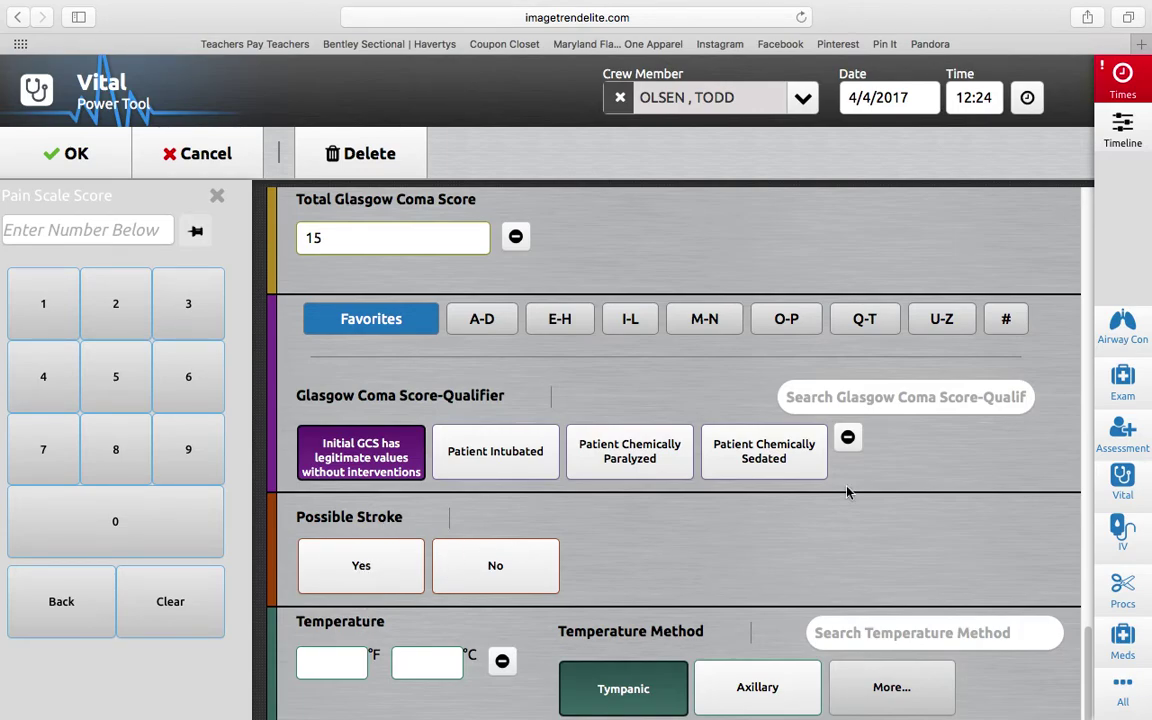
{"action": "scroll", "coordinate": [678, 413], "scroll_direction": "up", "scroll_amount": 1}
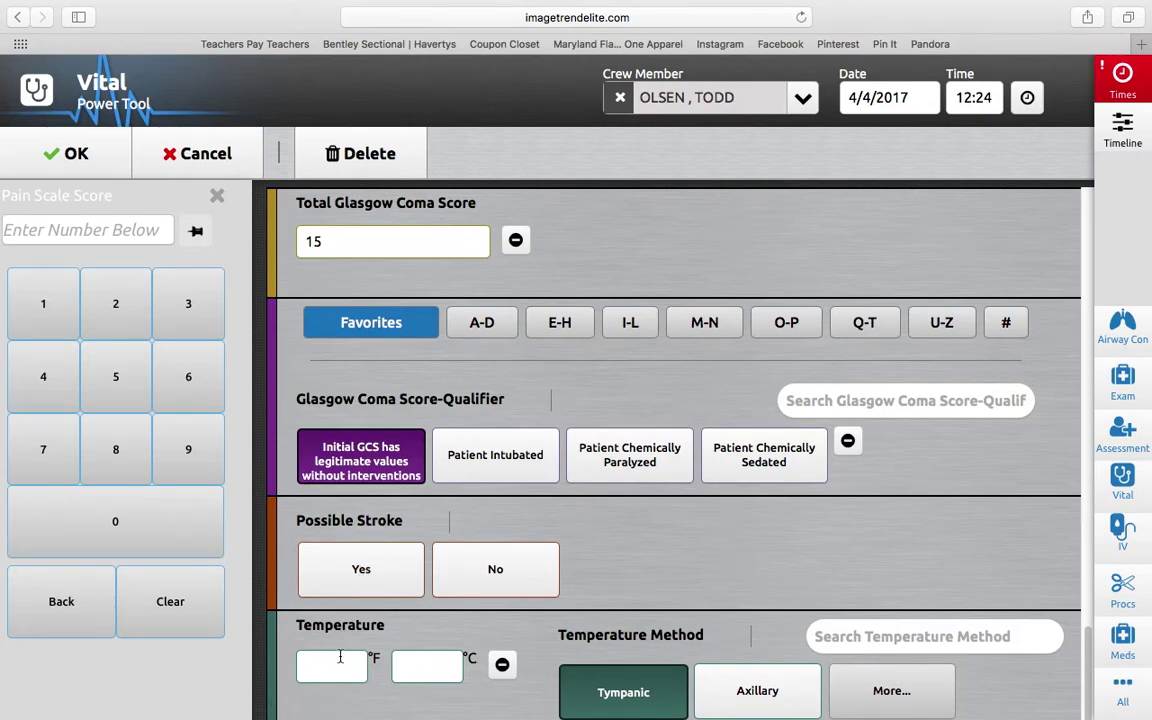
{"action": "scroll", "coordinate": [339, 664], "scroll_direction": "up", "scroll_amount": 1}
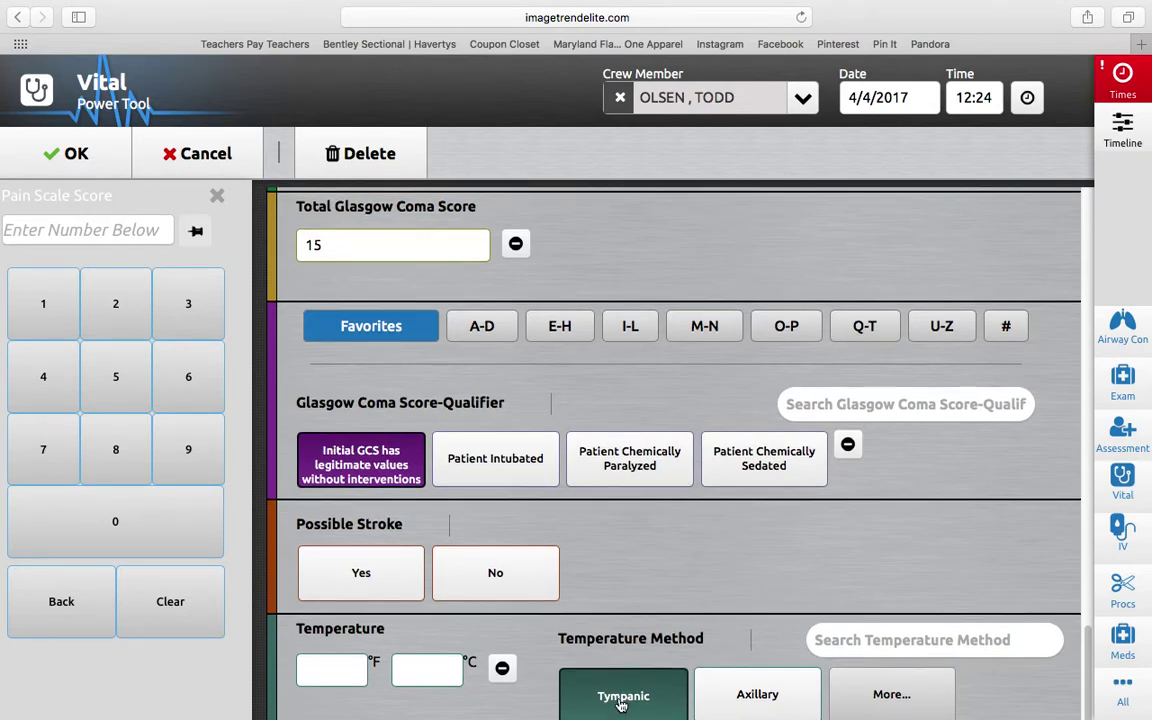
{"action": "scroll", "coordinate": [604, 518], "scroll_direction": "up", "scroll_amount": 2}
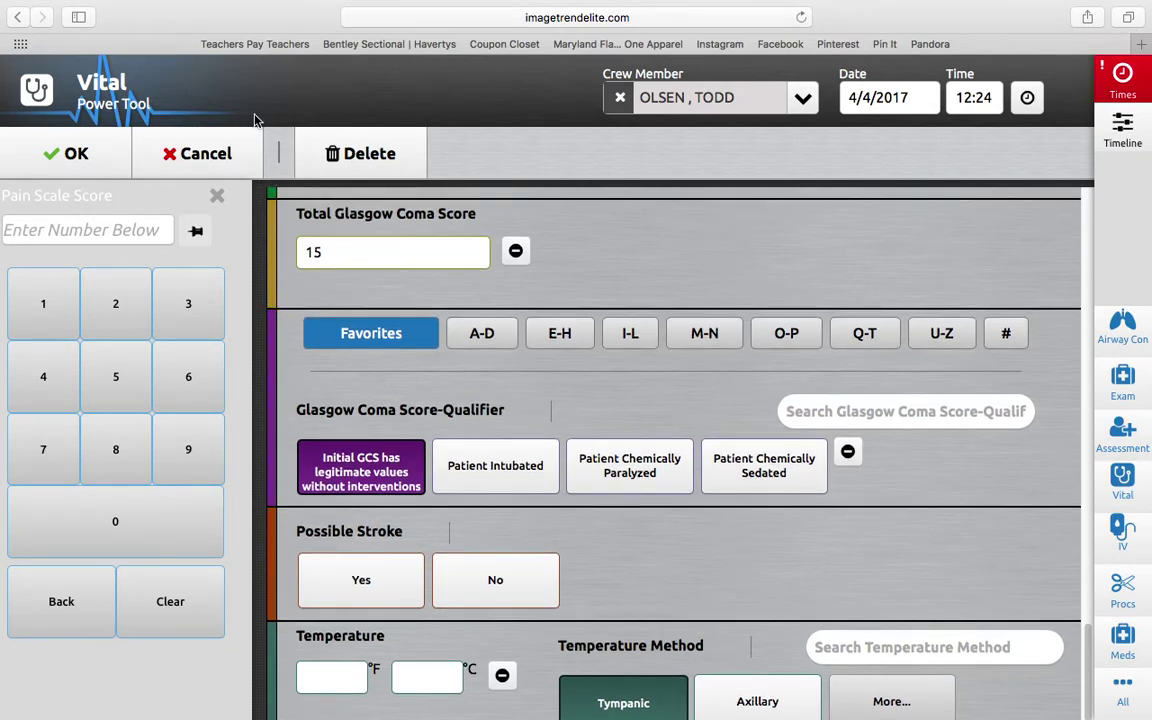
{"action": "left_click", "coordinate": [218, 199]}
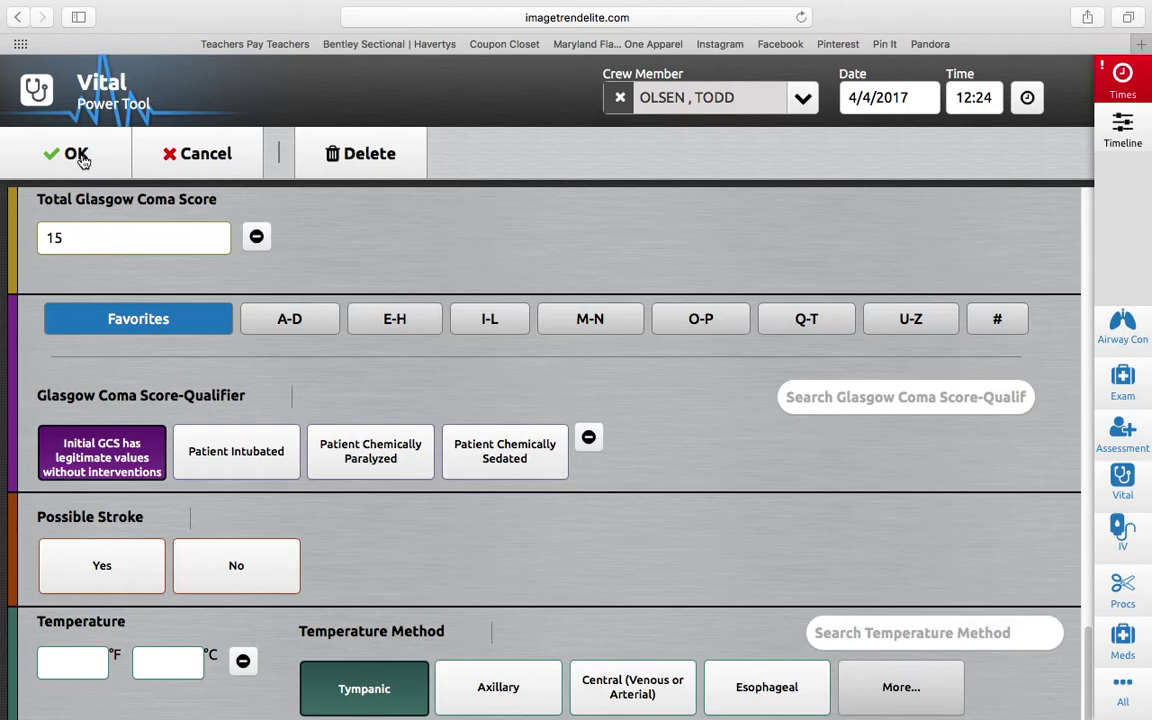
Save the vital signs entry and reopen it from the activities list to check its fields down to the stroke scale.
{"action": "left_click", "coordinate": [76, 155]}
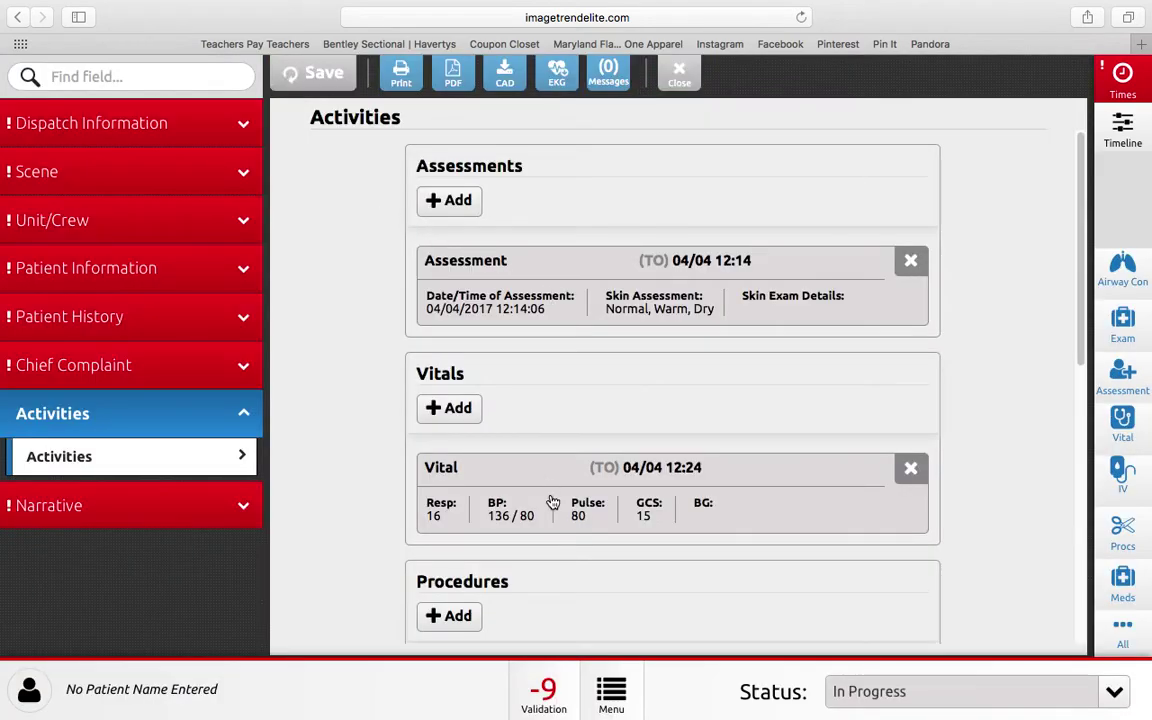
{"action": "left_click", "coordinate": [591, 483]}
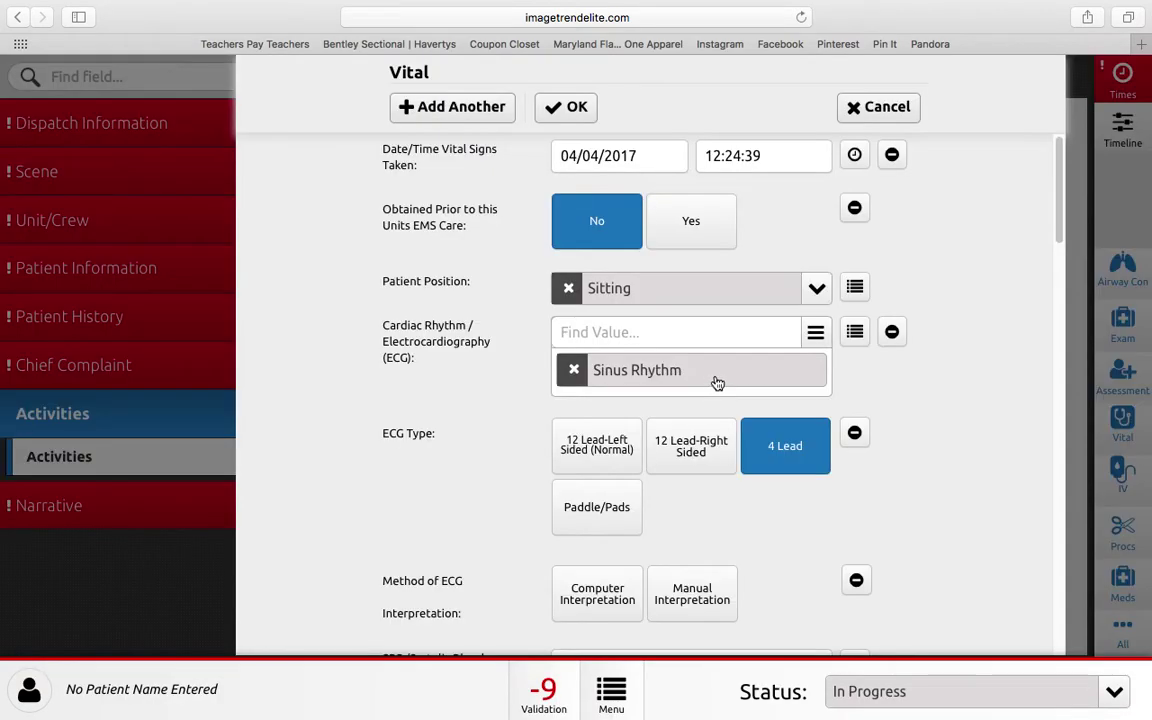
{"action": "scroll", "coordinate": [712, 383], "scroll_direction": "down", "scroll_amount": 5}
{"action": "scroll", "coordinate": [720, 382], "scroll_direction": "down", "scroll_amount": 15}
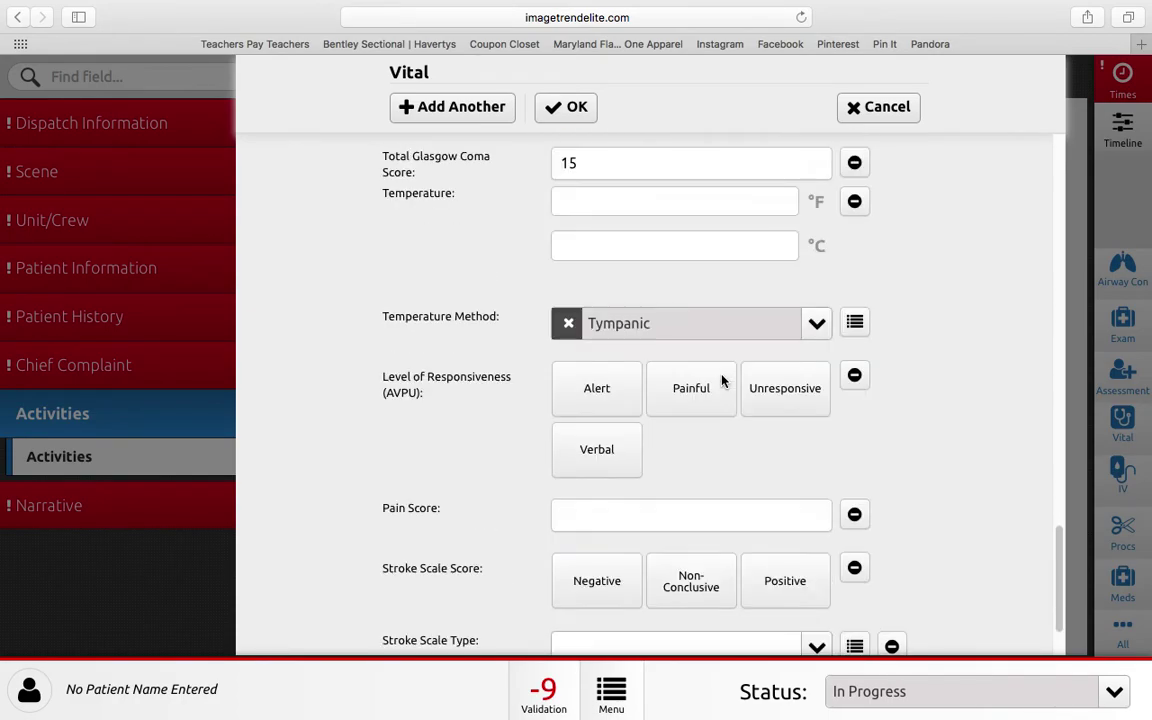
{"action": "scroll", "coordinate": [720, 384], "scroll_direction": "up", "scroll_amount": 3}
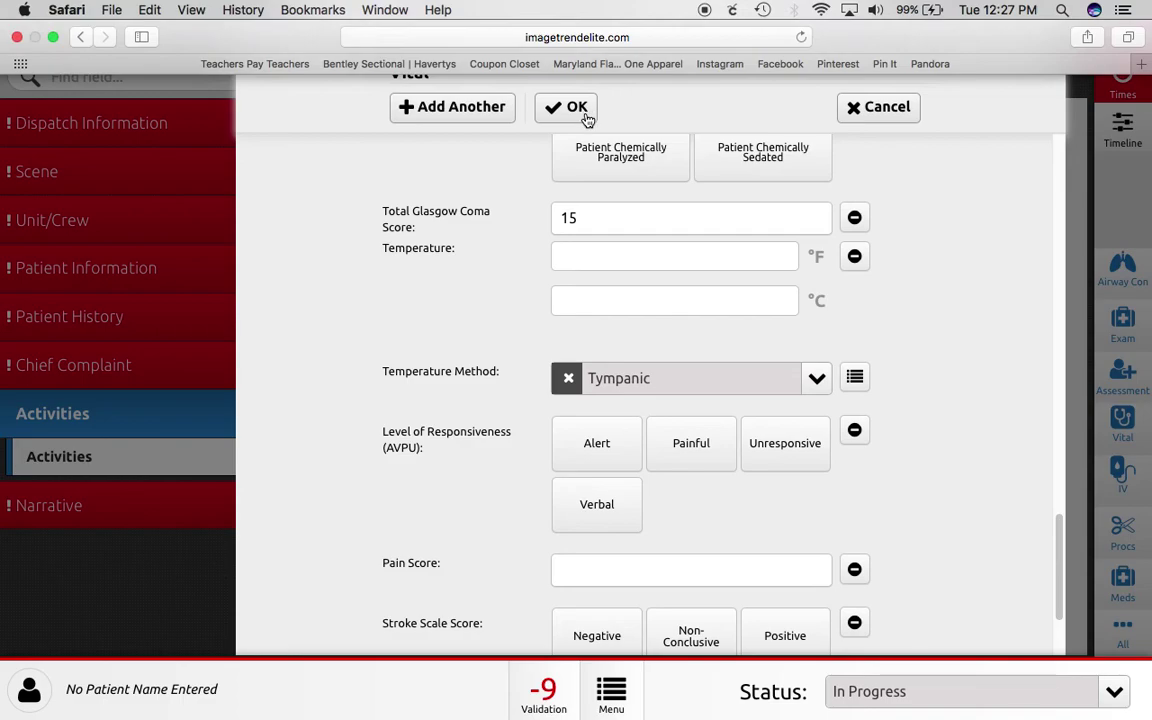
{"action": "left_click", "coordinate": [574, 107]}
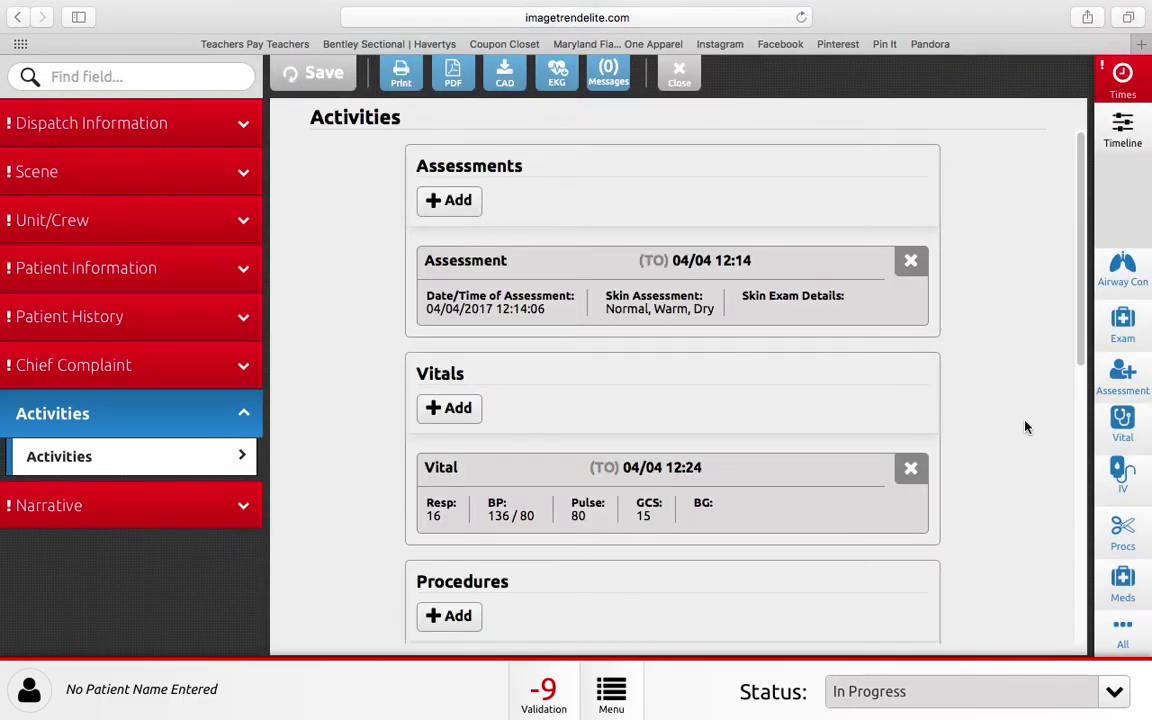
Examine a new medication entry's fields from medication, dose and unit through route, site, response and complication, and delete the blank entry.
{"action": "left_click", "coordinate": [1122, 585]}
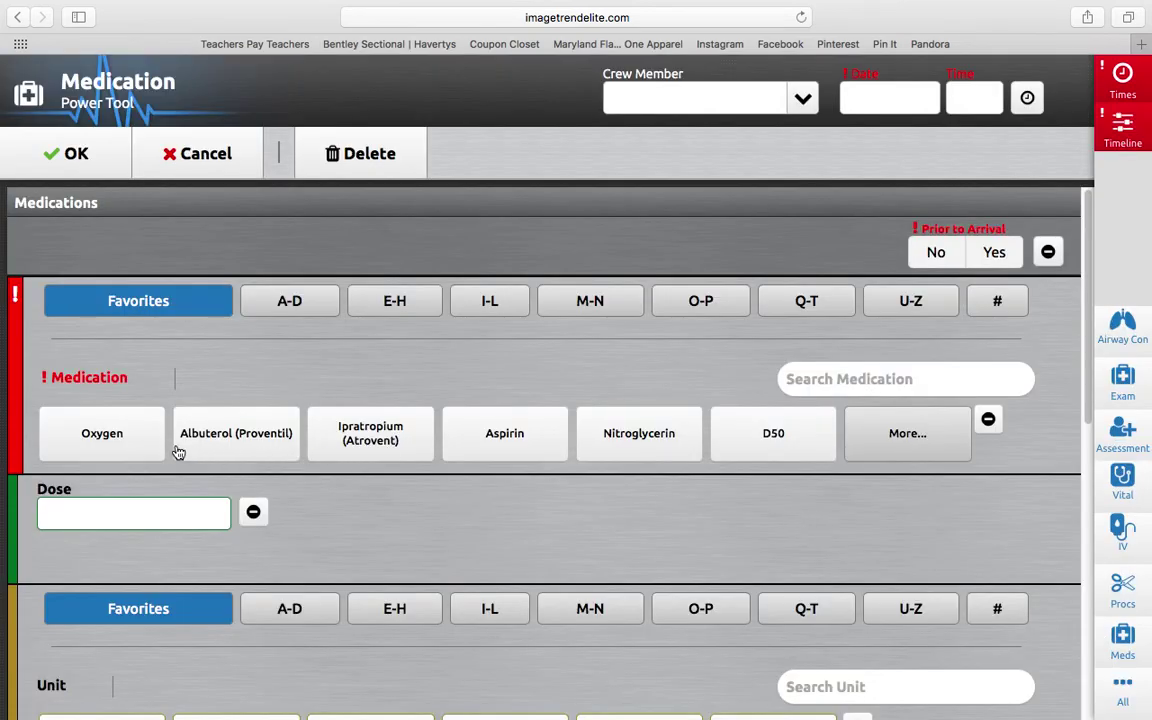
{"action": "left_click", "coordinate": [174, 301]}
{"action": "scroll", "coordinate": [122, 432], "scroll_direction": "down", "scroll_amount": 3}
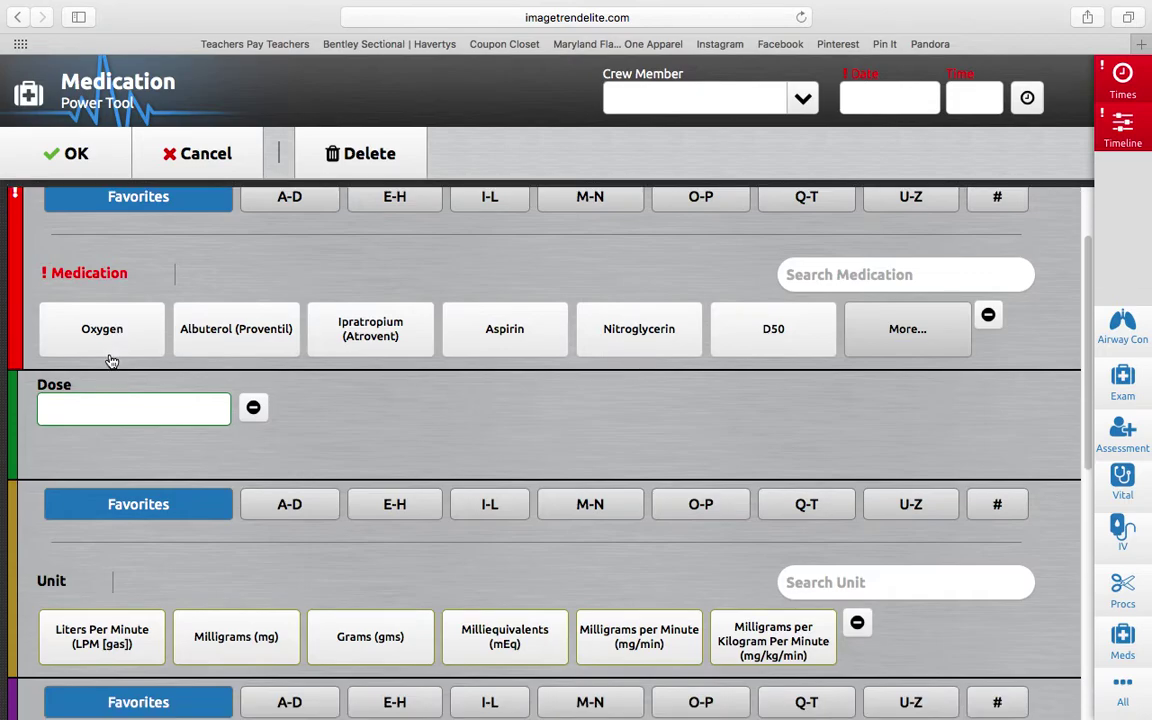
{"action": "scroll", "coordinate": [120, 415], "scroll_direction": "down", "scroll_amount": 2}
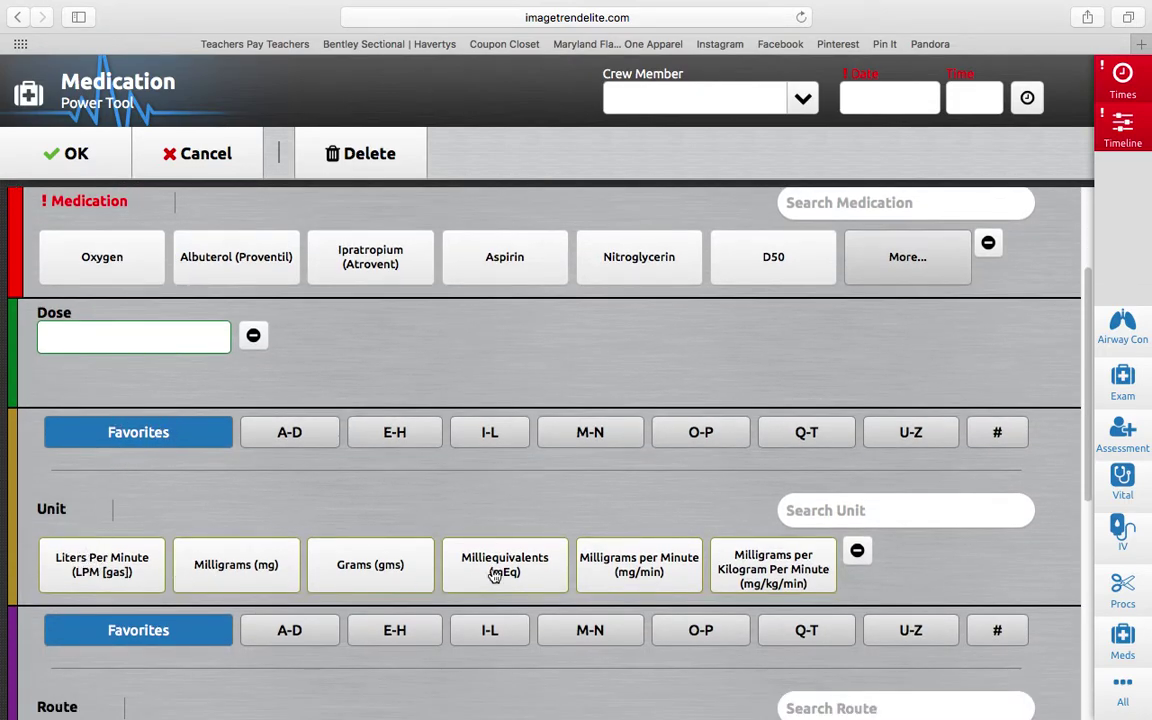
{"action": "scroll", "coordinate": [85, 239], "scroll_direction": "down", "scroll_amount": 4}
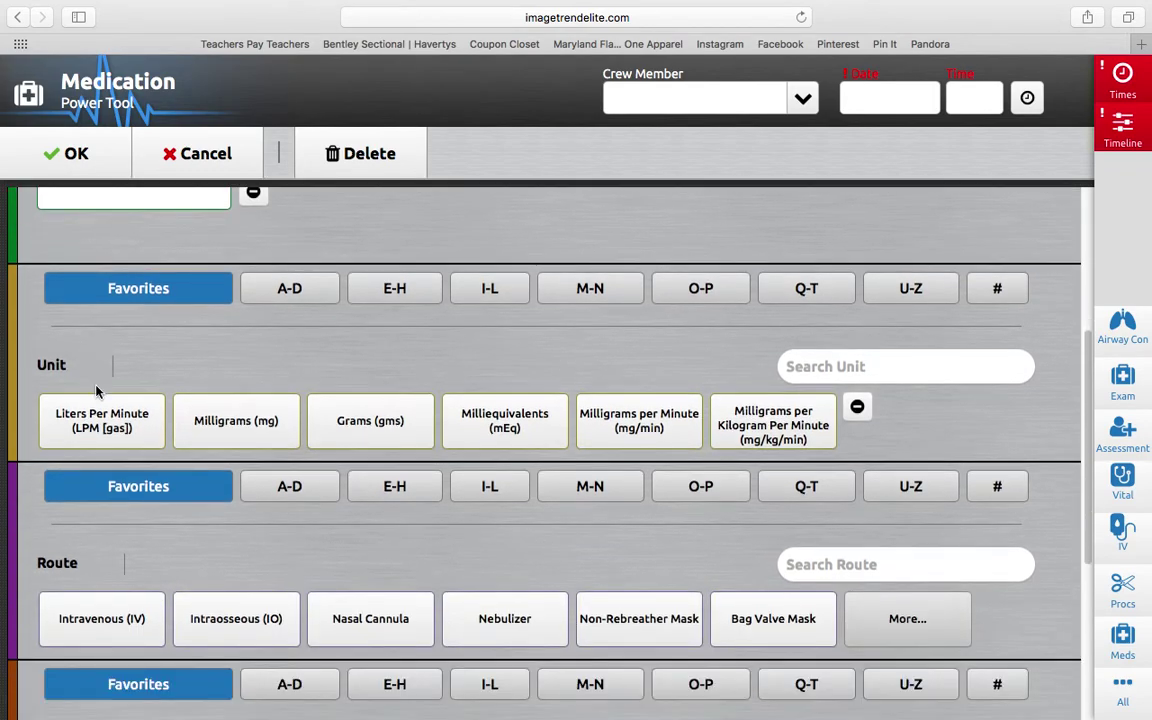
{"action": "scroll", "coordinate": [116, 244], "scroll_direction": "down", "scroll_amount": 3}
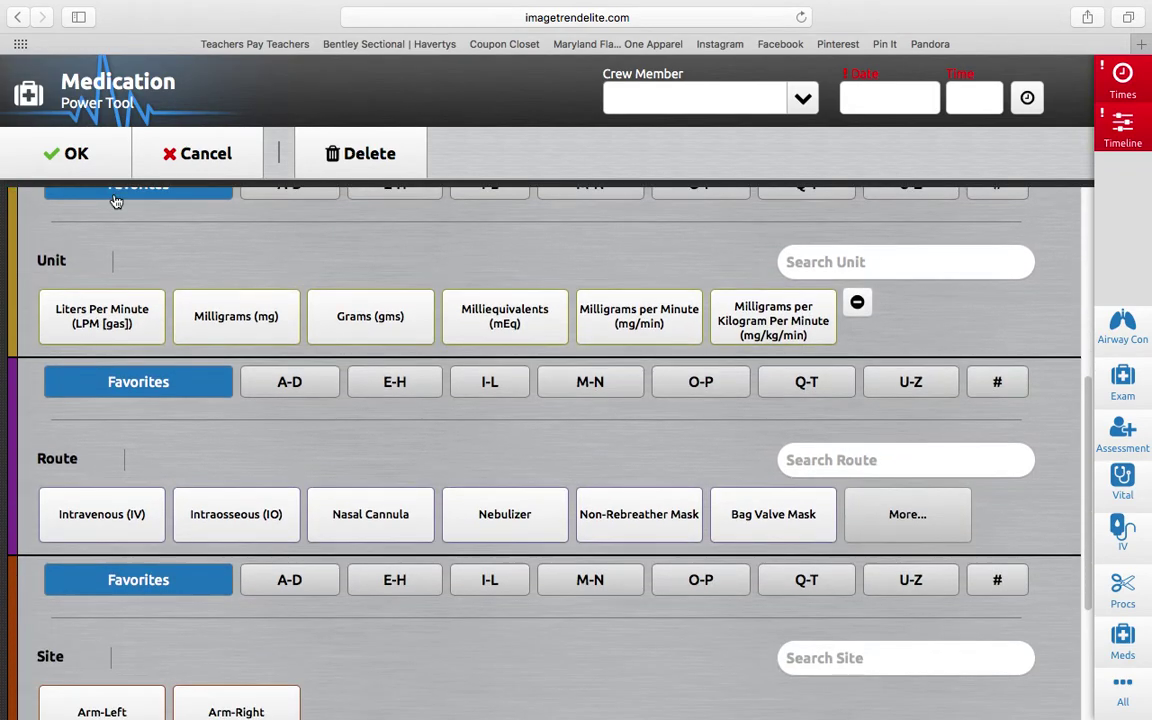
{"action": "scroll", "coordinate": [121, 243], "scroll_direction": "up", "scroll_amount": 2}
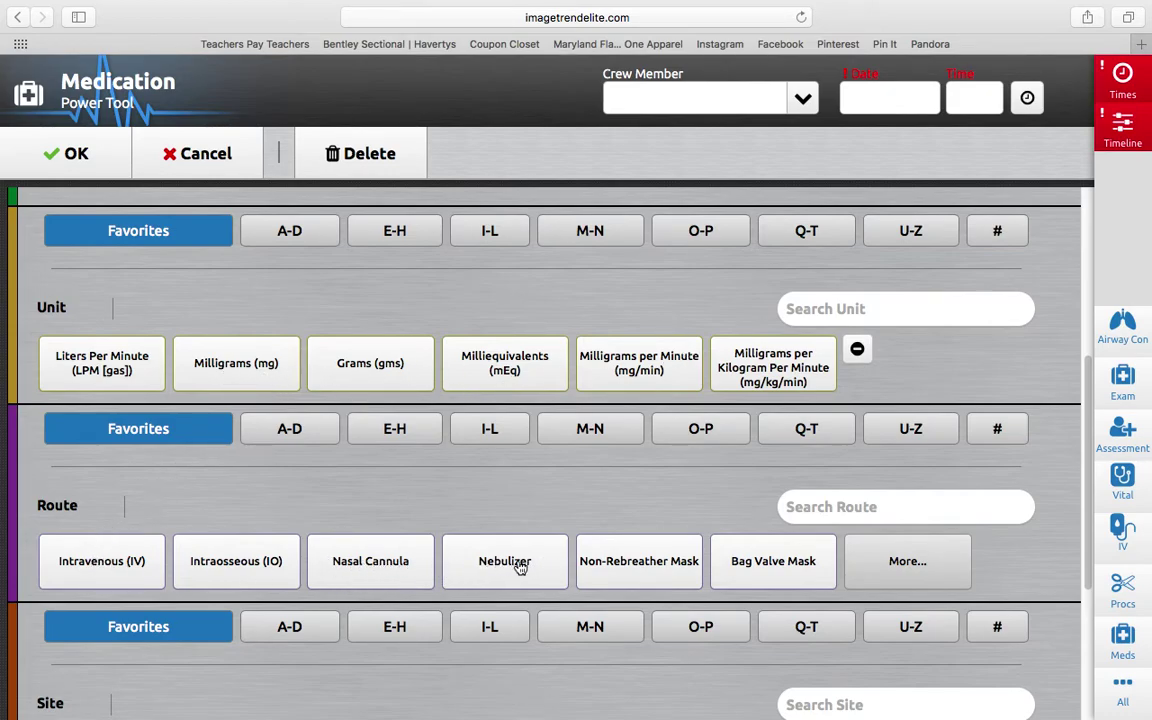
{"action": "scroll", "coordinate": [851, 541], "scroll_direction": "down", "scroll_amount": 1}
{"action": "left_click", "coordinate": [851, 541]}
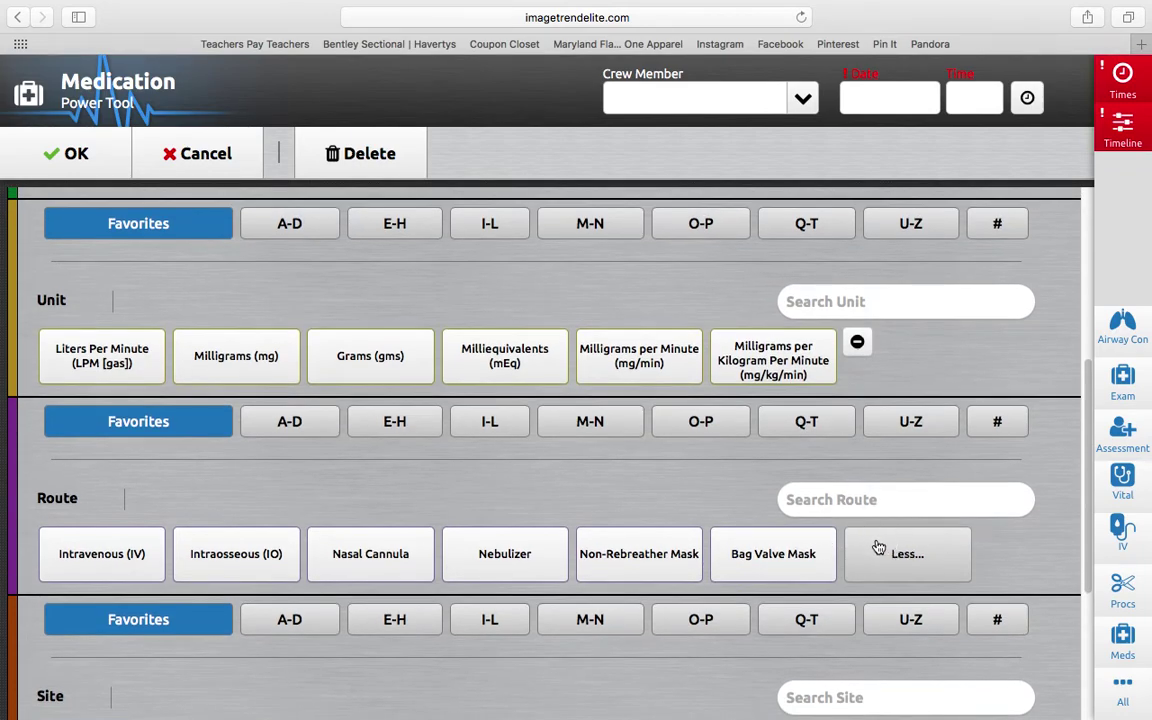
{"action": "scroll", "coordinate": [514, 440], "scroll_direction": "down", "scroll_amount": 1}
{"action": "left_click", "coordinate": [486, 622]}
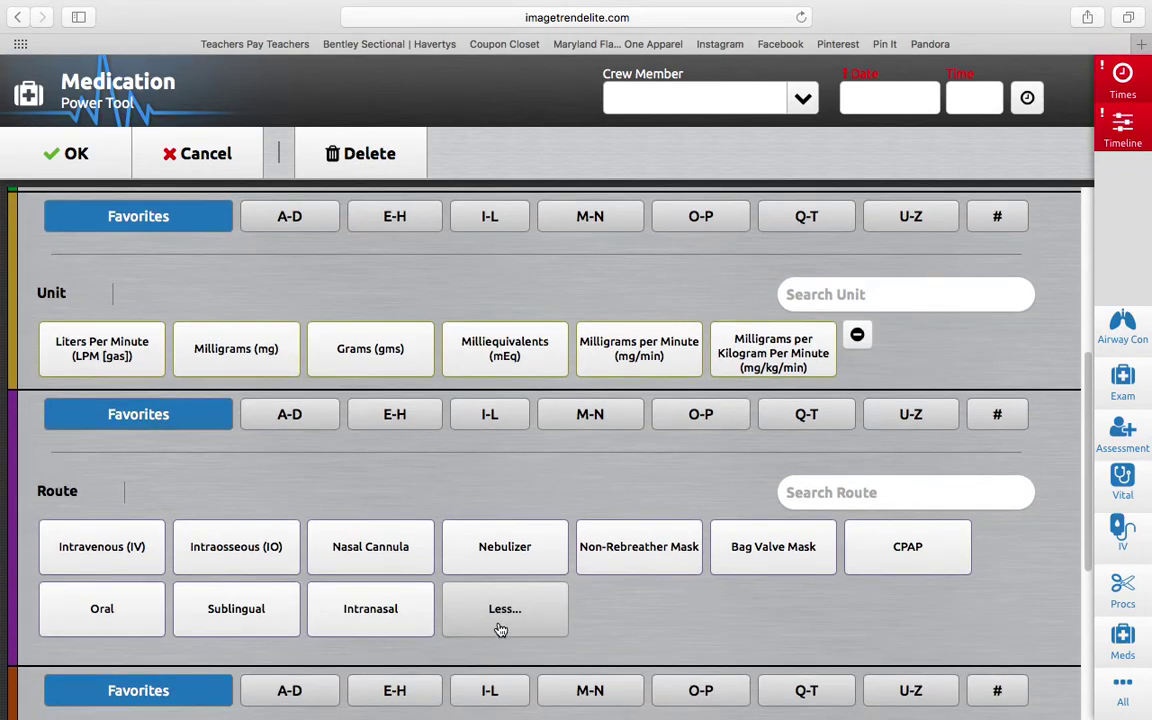
{"action": "scroll", "coordinate": [455, 546], "scroll_direction": "down", "scroll_amount": 5}
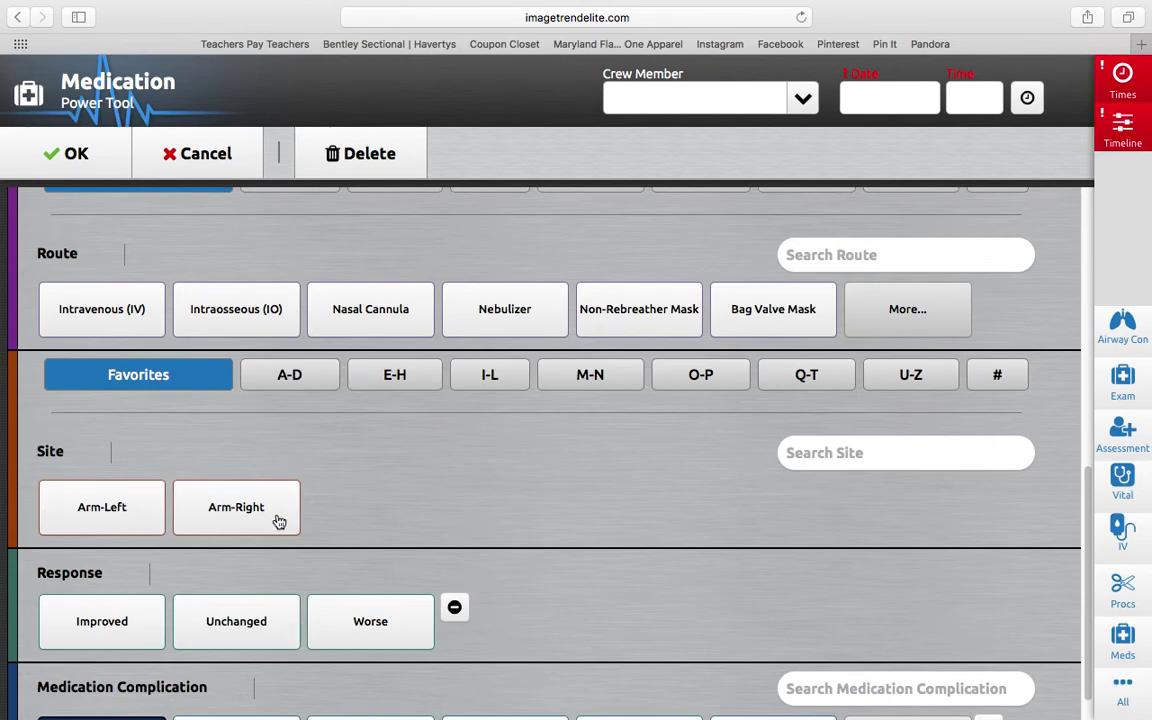
{"action": "scroll", "coordinate": [252, 470], "scroll_direction": "down", "scroll_amount": 1}
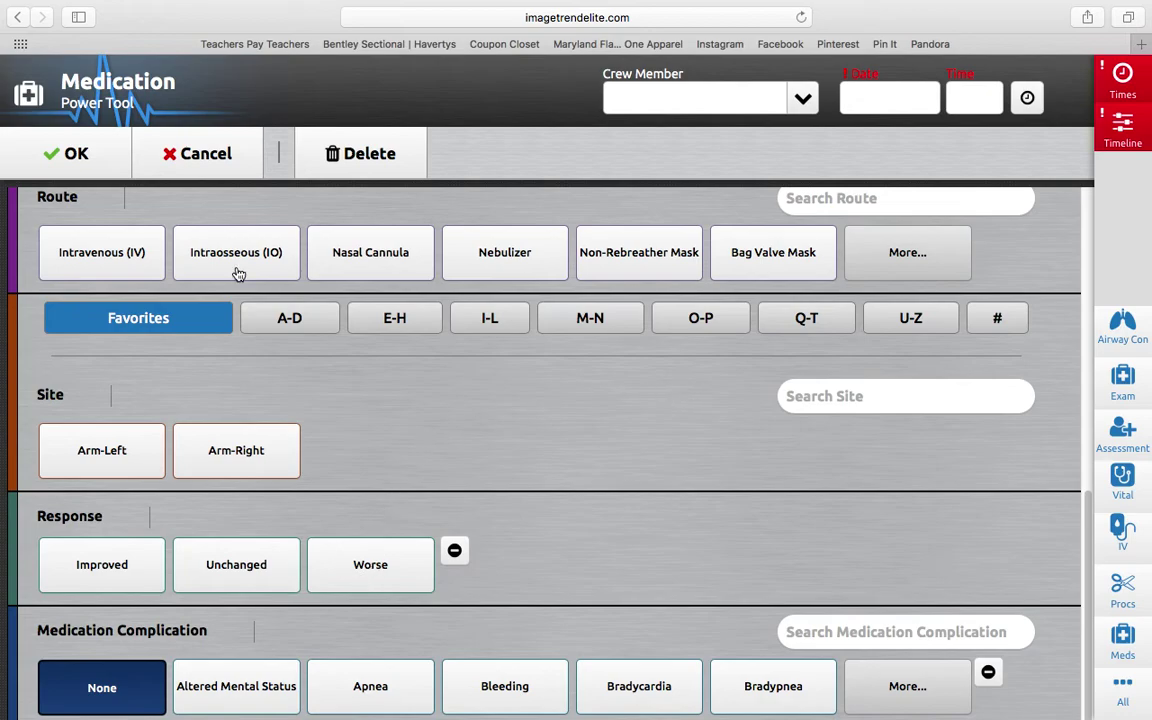
{"action": "left_click", "coordinate": [322, 142]}
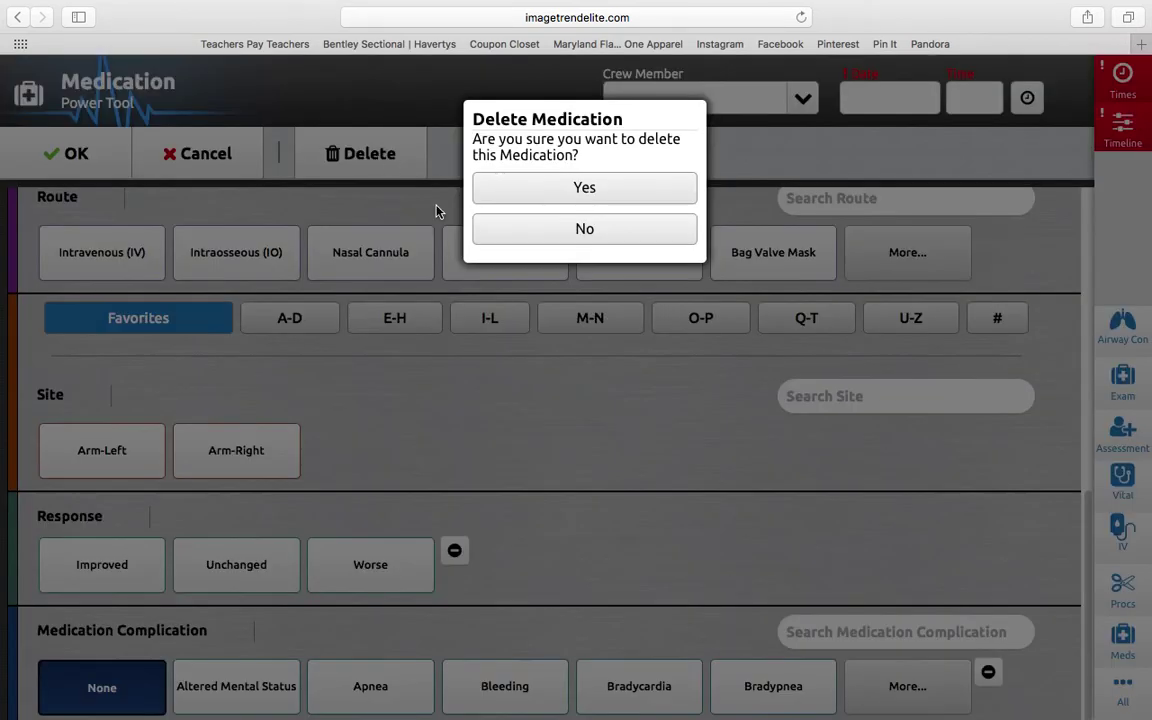
{"action": "left_click", "coordinate": [599, 188]}
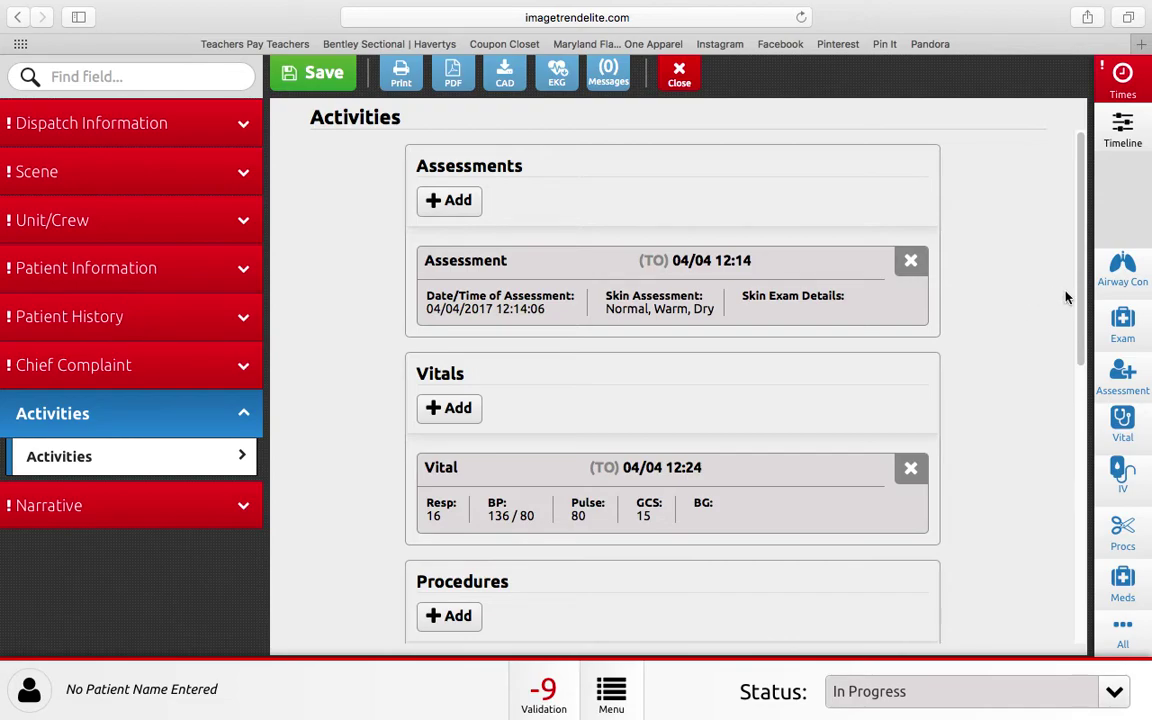
Open the patient care report narrative and select SOAP as its template.
{"action": "scroll", "coordinate": [598, 299], "scroll_direction": "down", "scroll_amount": 1}
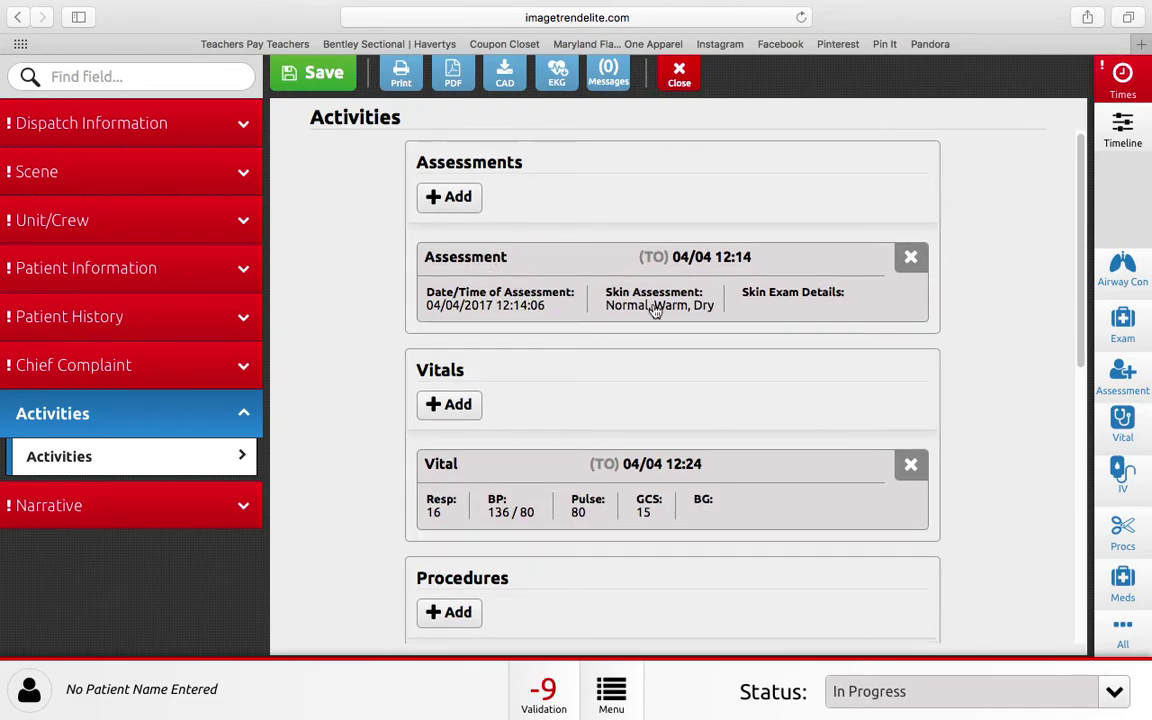
{"action": "scroll", "coordinate": [598, 299], "scroll_direction": "down", "scroll_amount": 1}
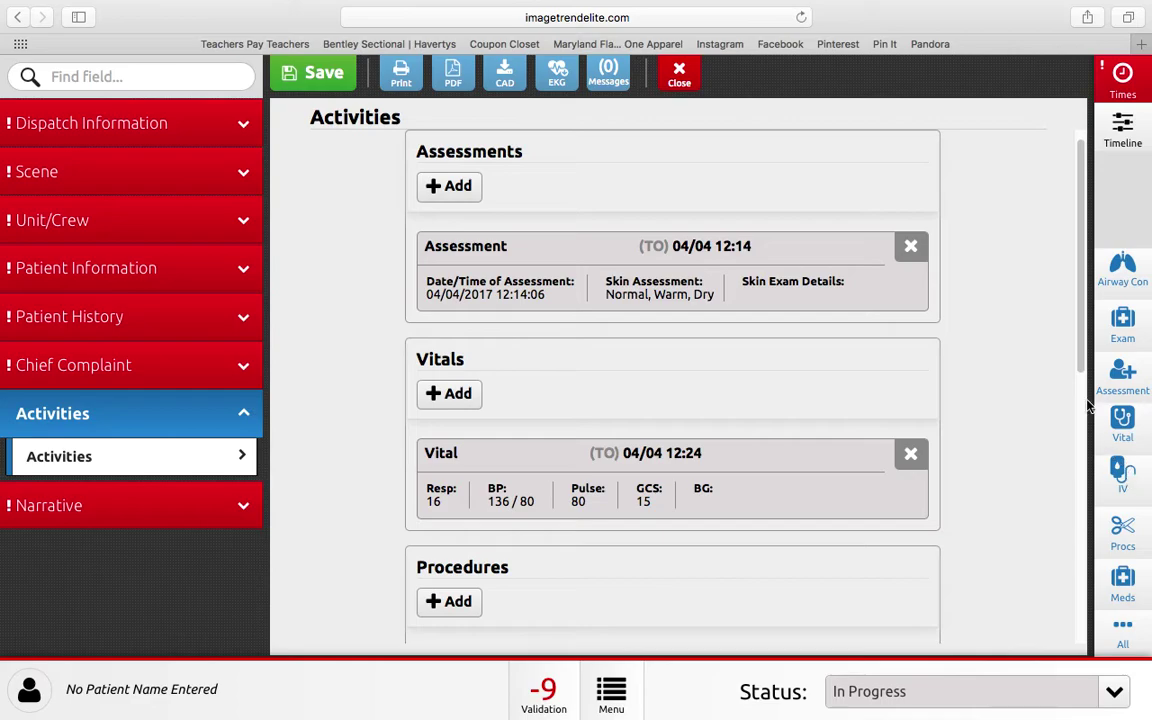
{"action": "scroll", "coordinate": [985, 278], "scroll_direction": "up", "scroll_amount": 1}
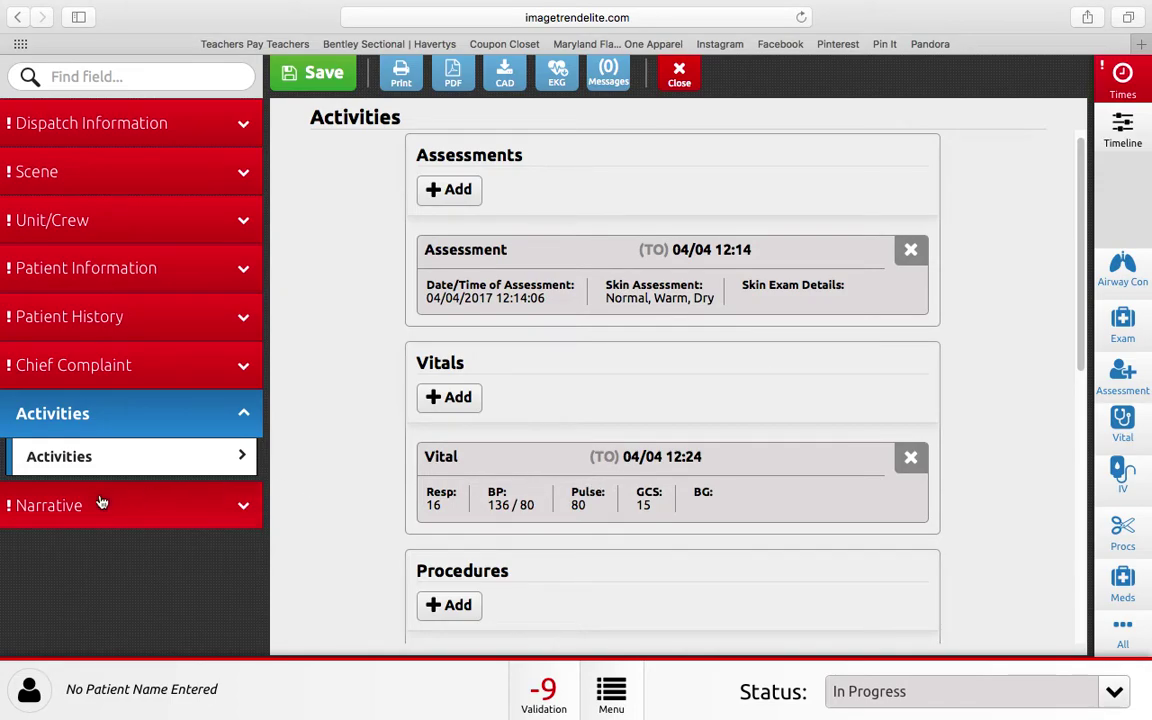
{"action": "left_click", "coordinate": [236, 505]}
{"action": "left_click", "coordinate": [930, 177]}
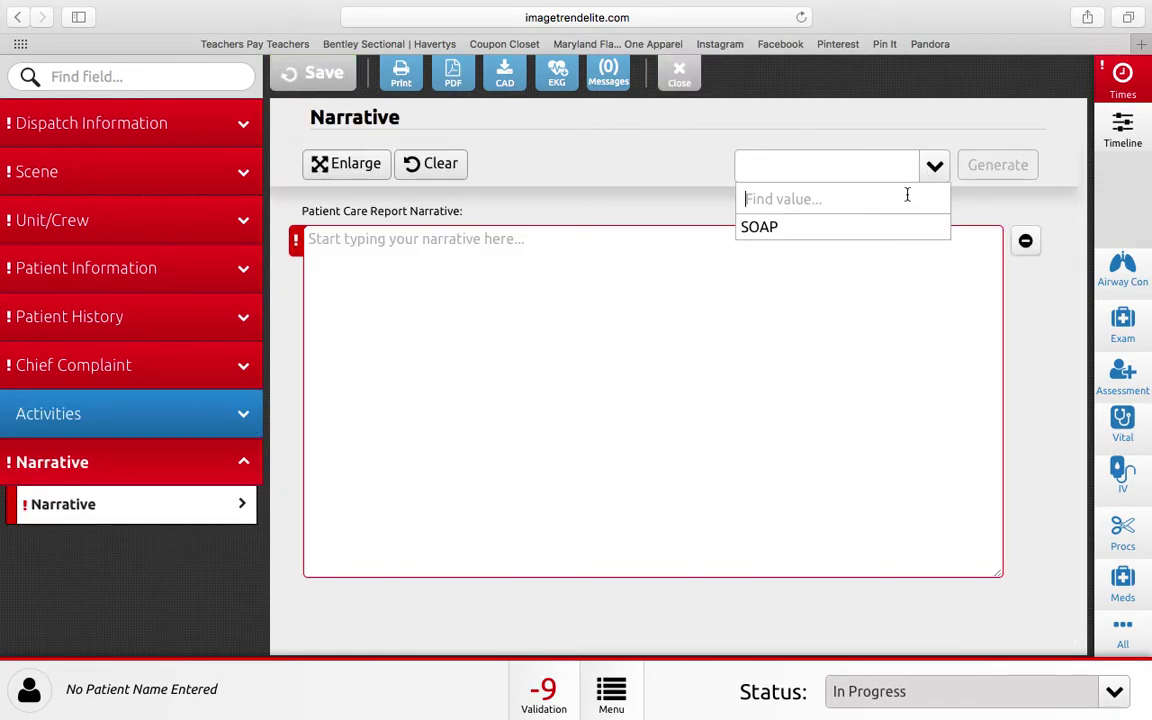
{"action": "left_click", "coordinate": [895, 227]}
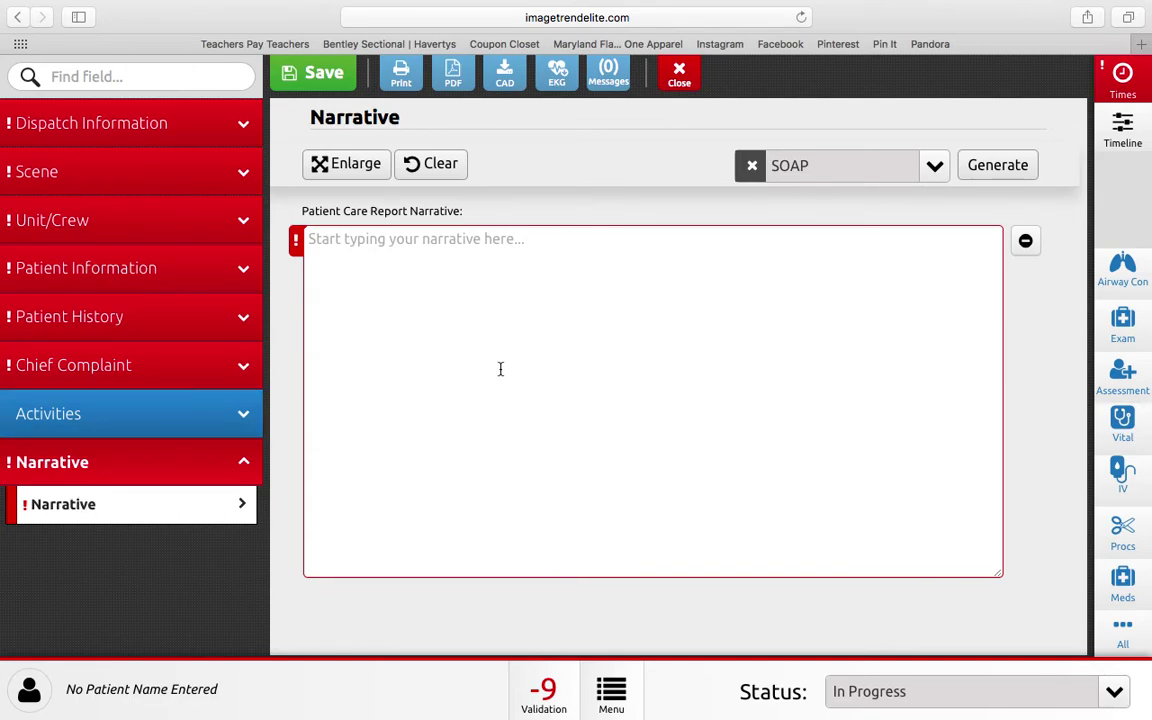
Check the recorded assessment and vitals in the activities list and return to the narrative.
{"action": "left_click", "coordinate": [74, 414]}
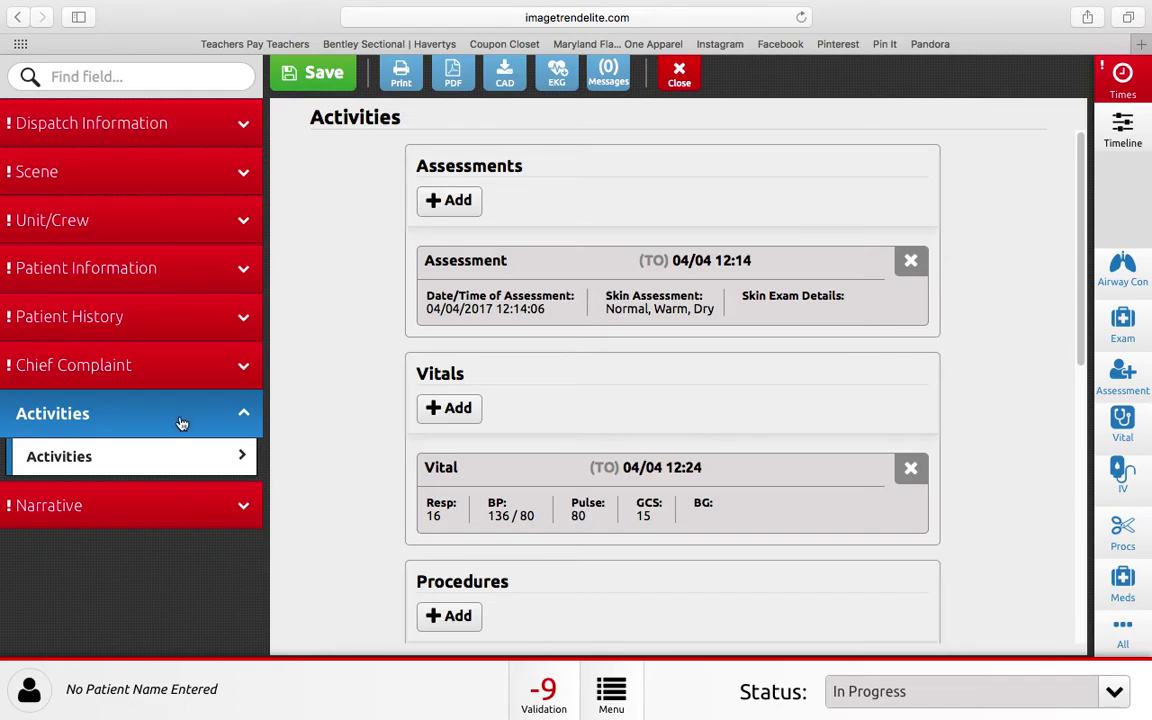
{"action": "left_click", "coordinate": [149, 500]}
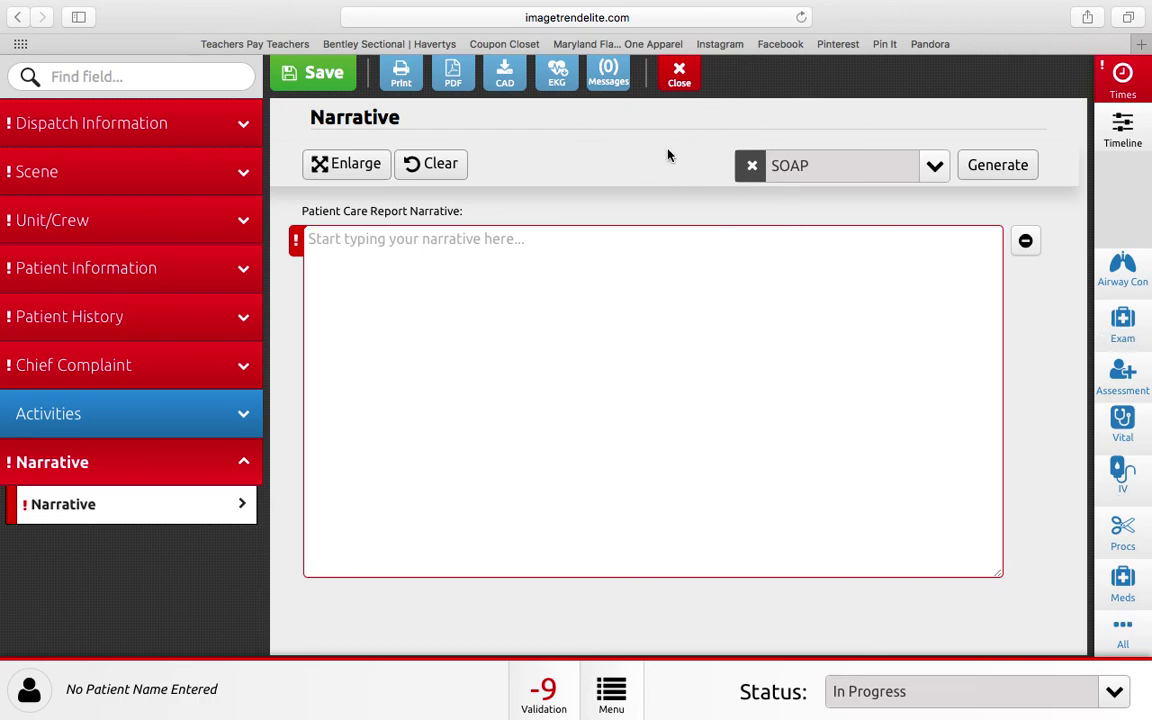
{"action": "mouse_move", "coordinate": [727, 8]}
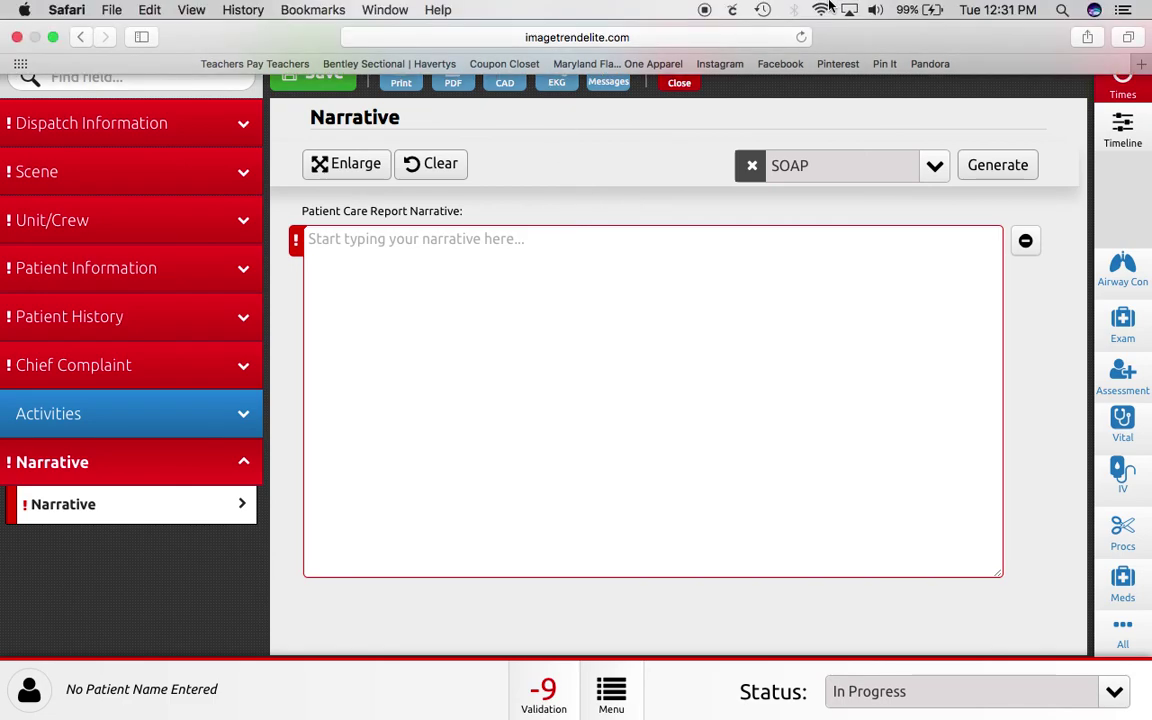